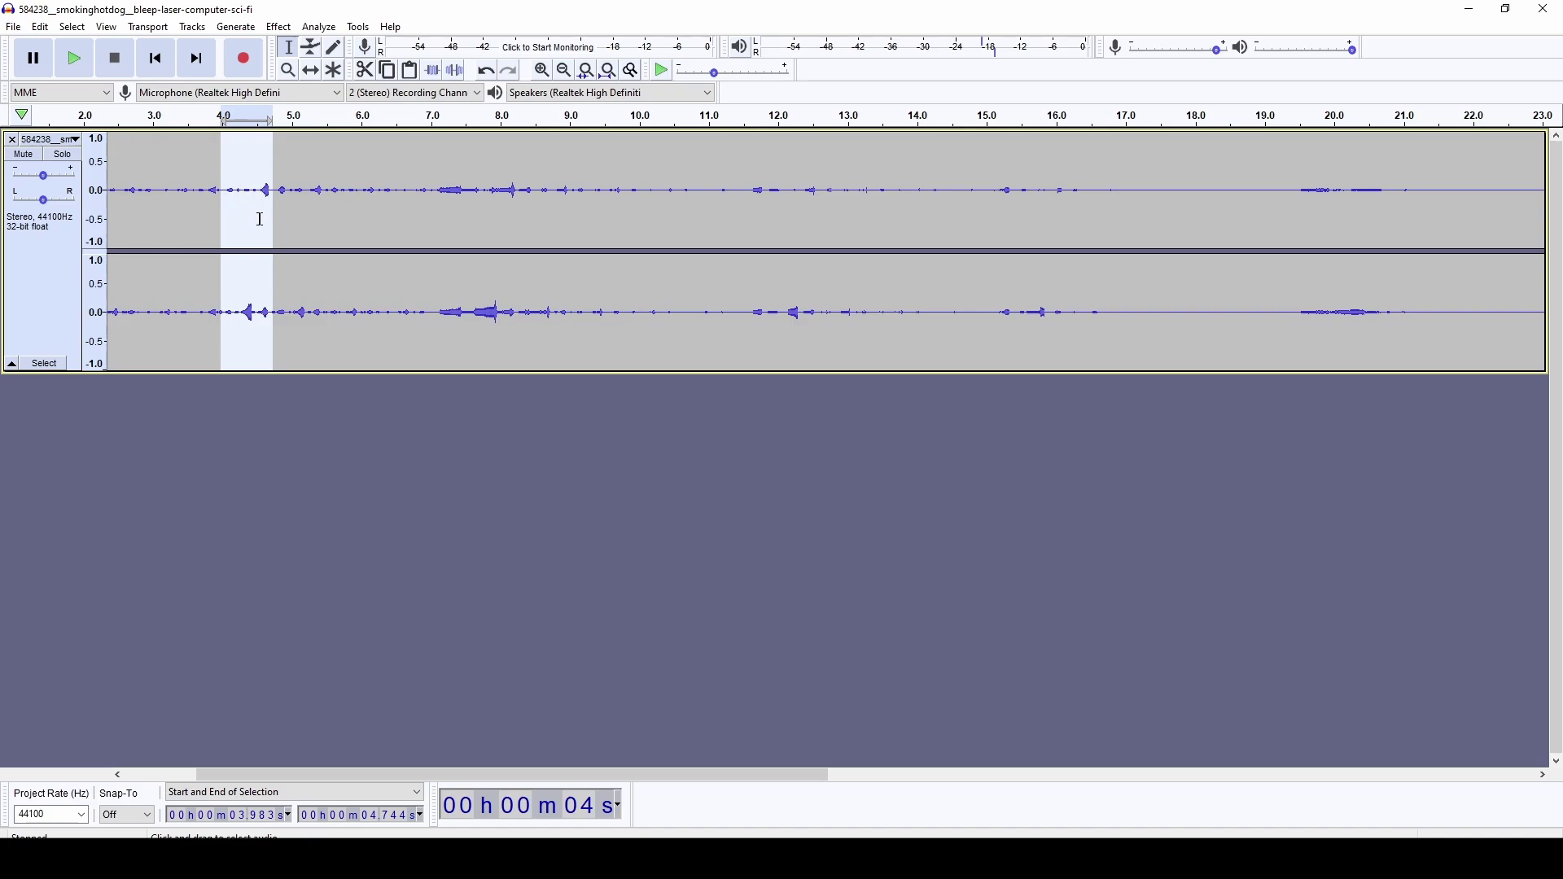
- Audition the selected section from 3.983 s to 4.744 s in a loop and copy it into a new empty project
key("shift+space")
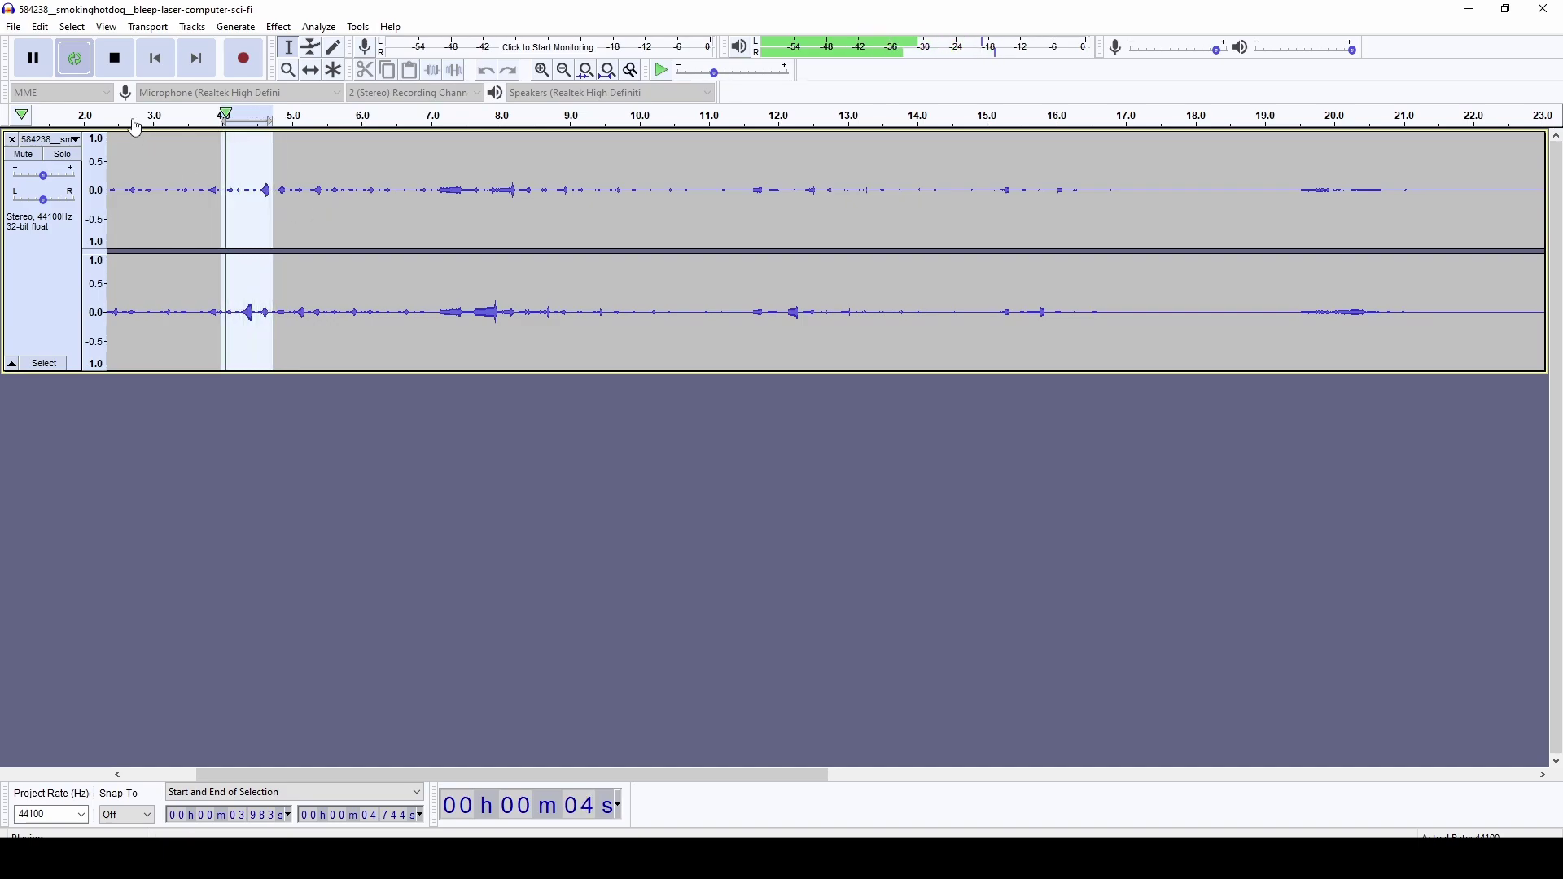
left_click(118, 66)
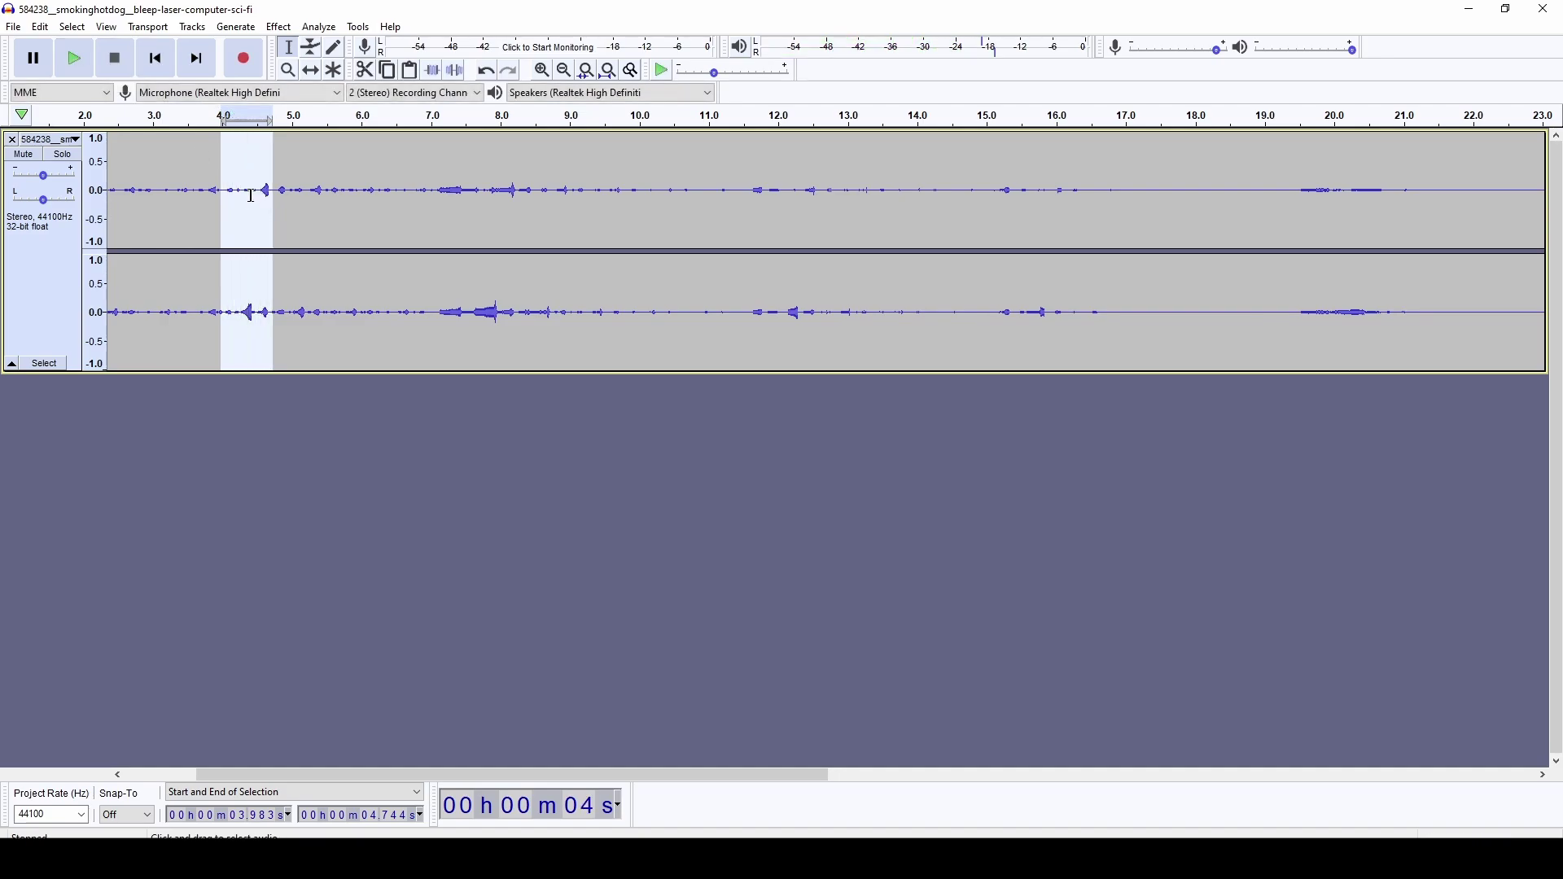
key("ctrl+w")
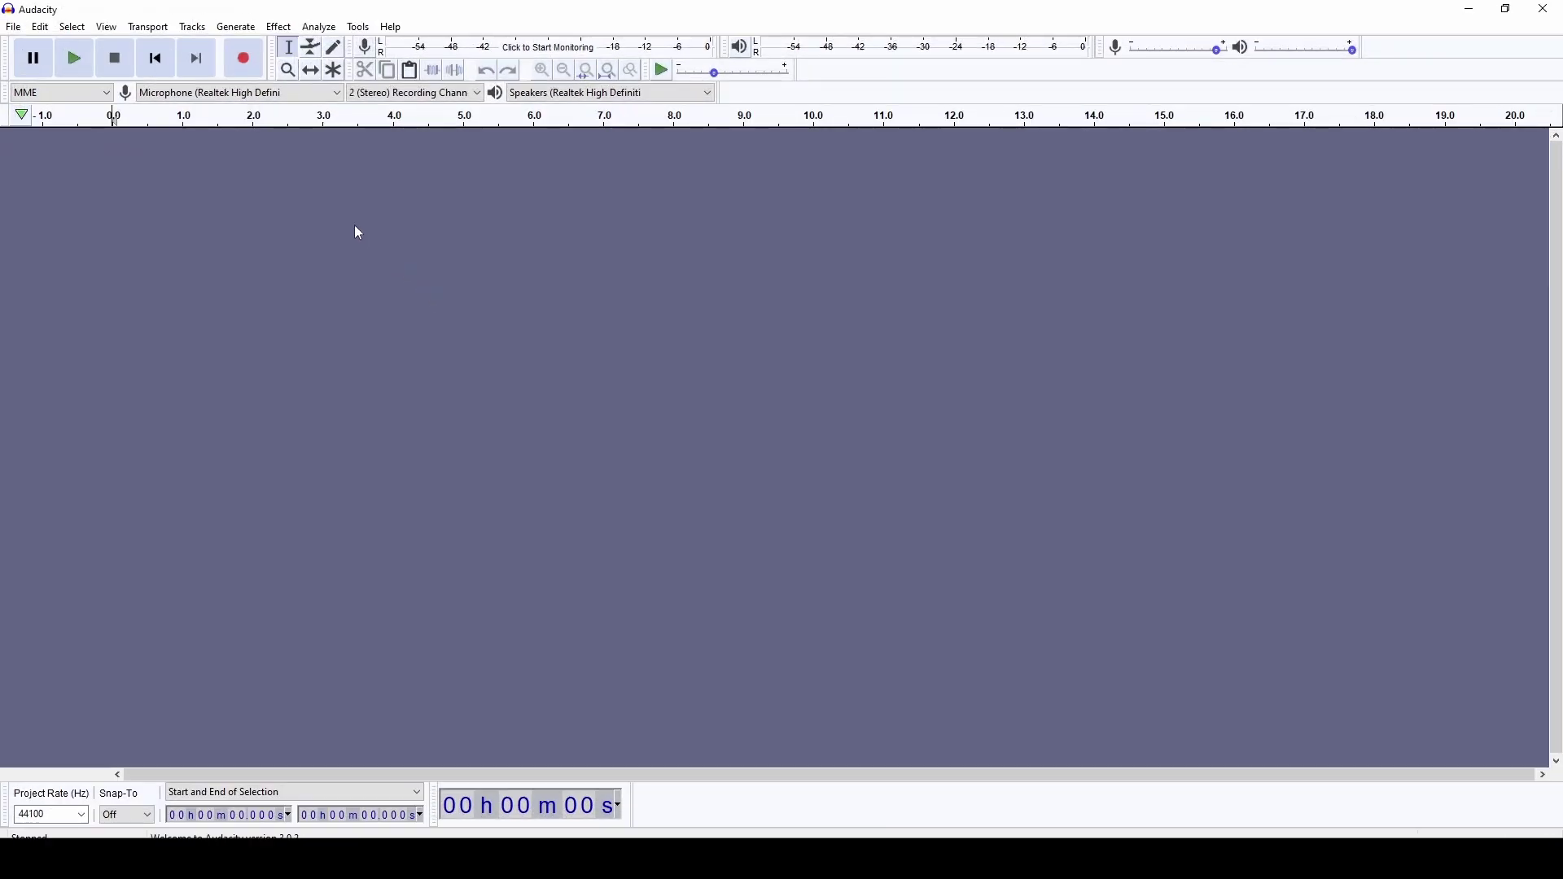
key("ctrl+z")
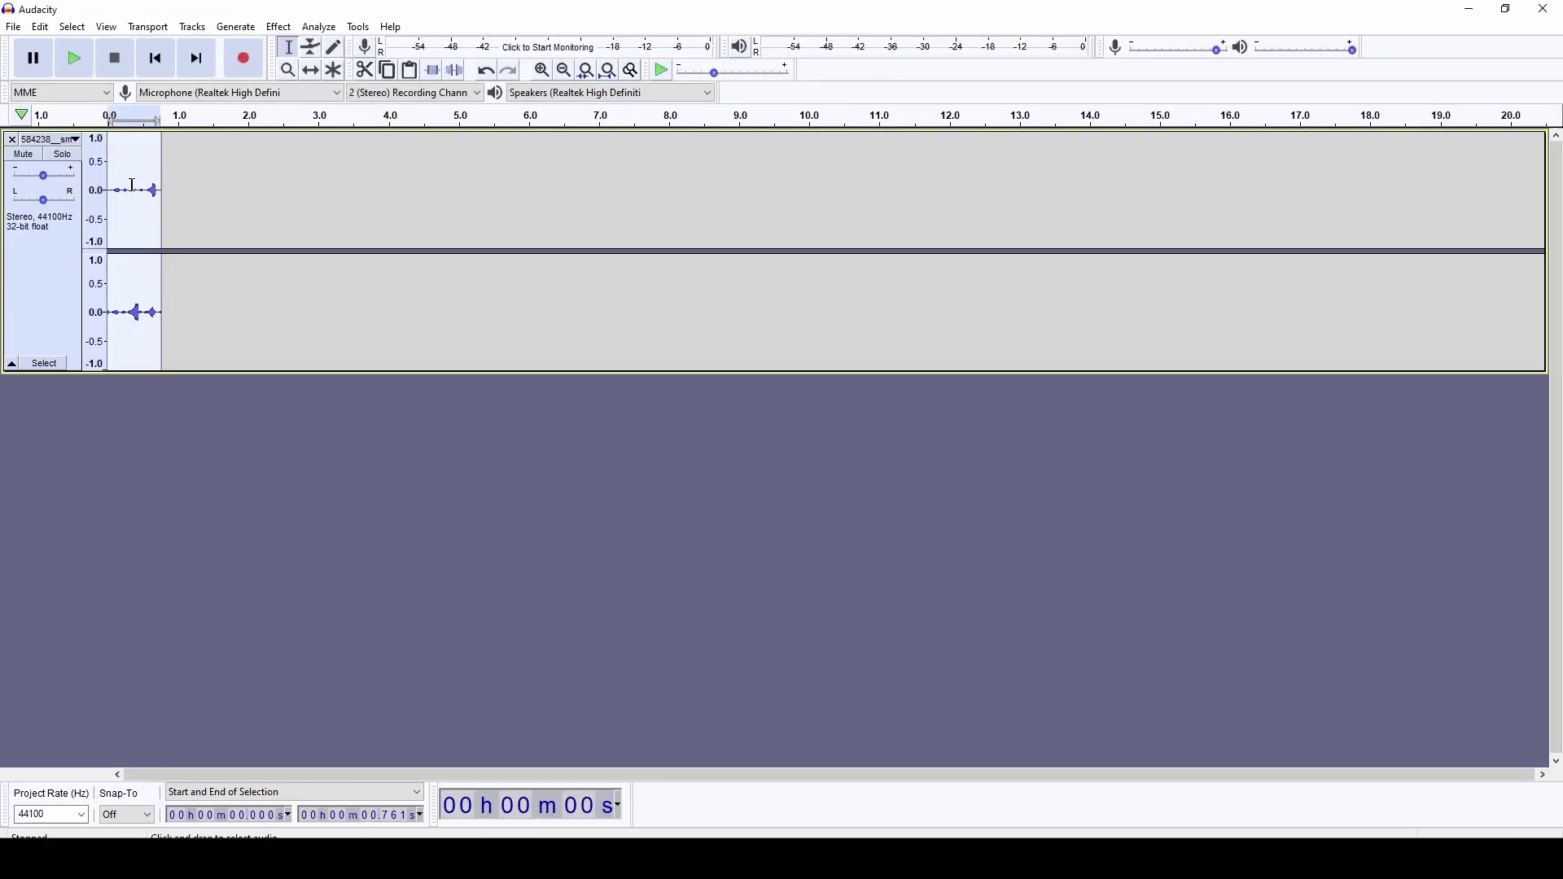
- Play the whole pasted clip in a loop to check how it sounds when repeating
scroll(134, 189, "up", 3, "ctrl")
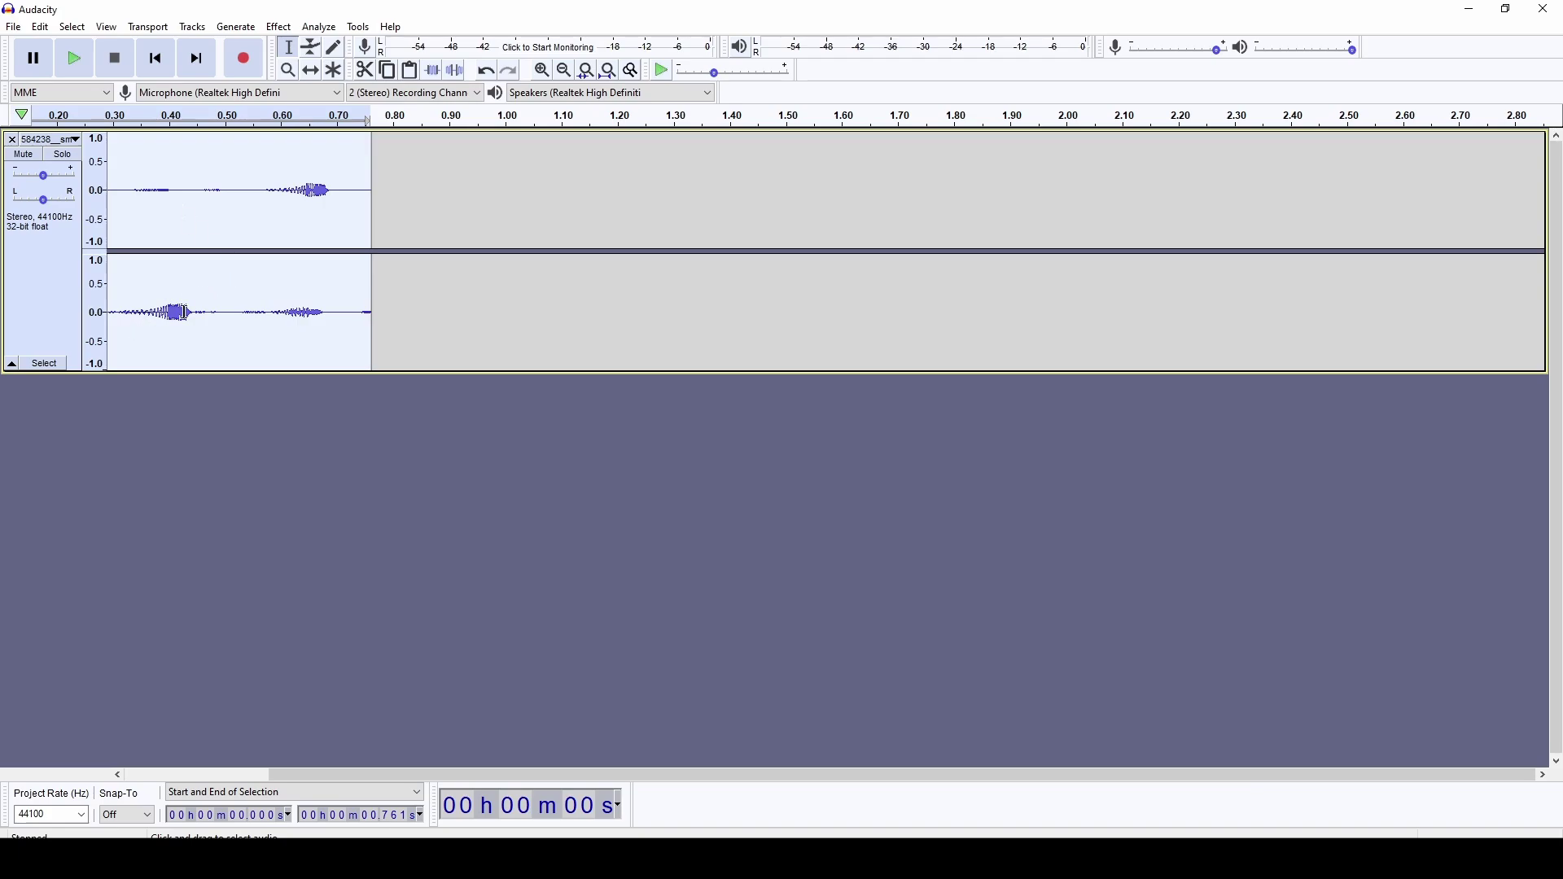
left_click(120, 212)
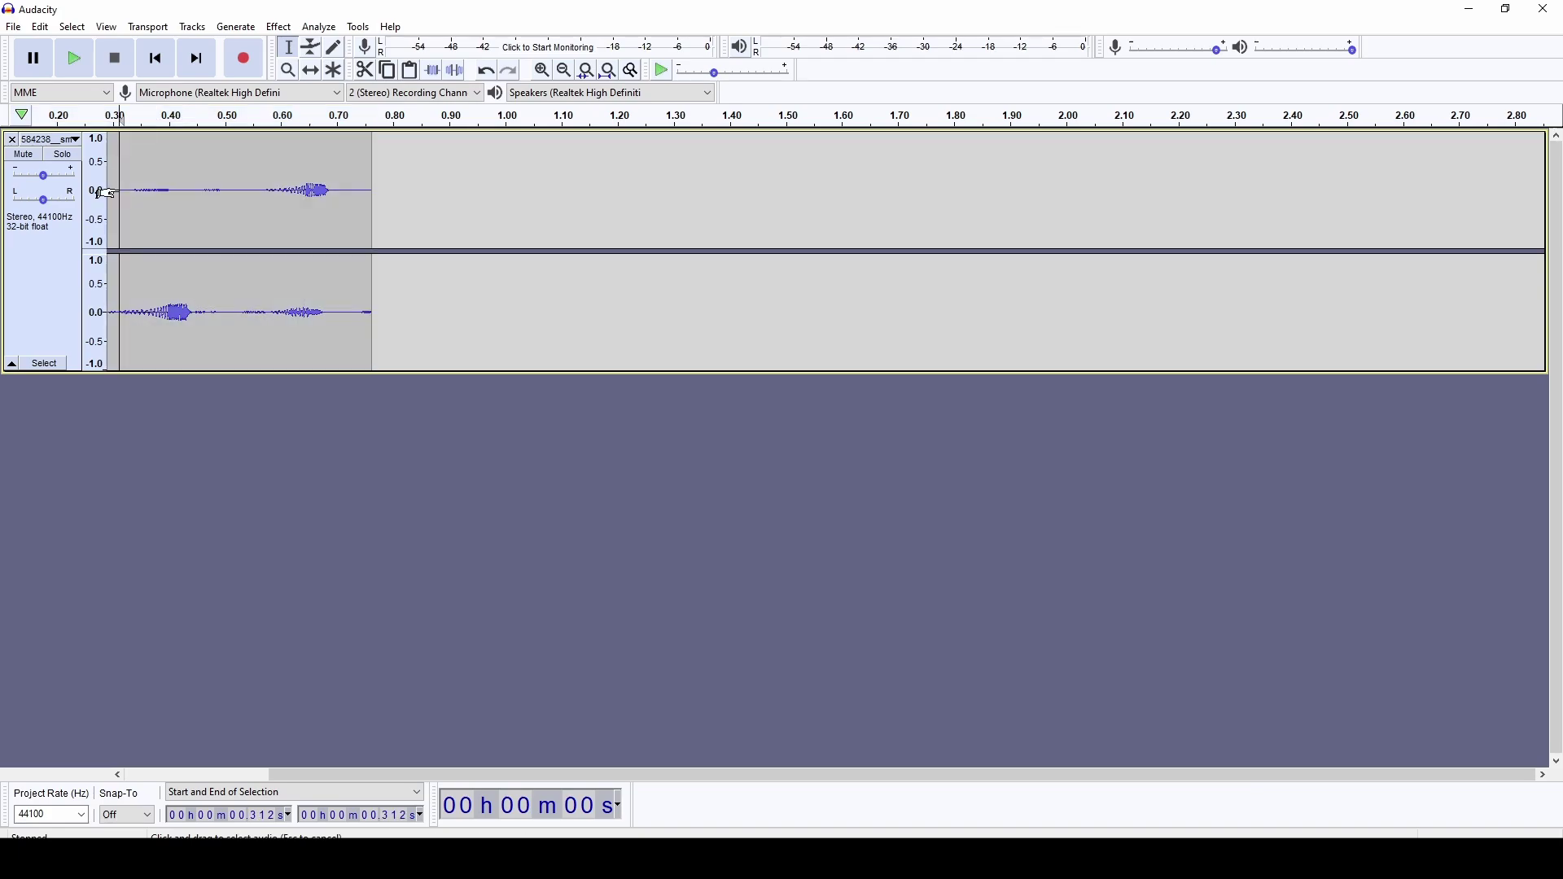
left_click(79, 73)
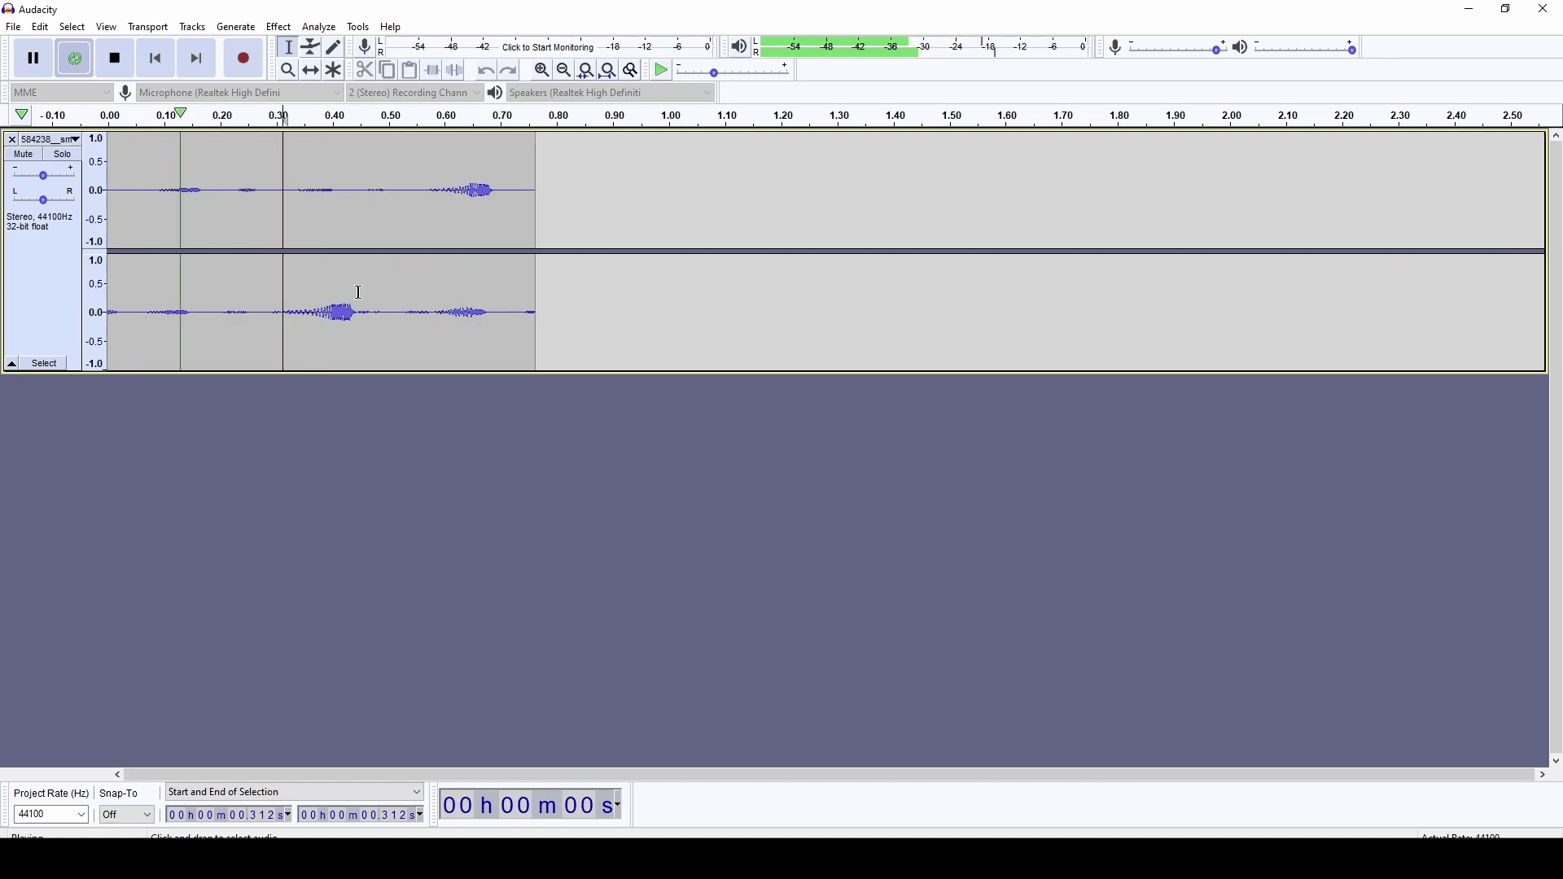
left_click(118, 72)
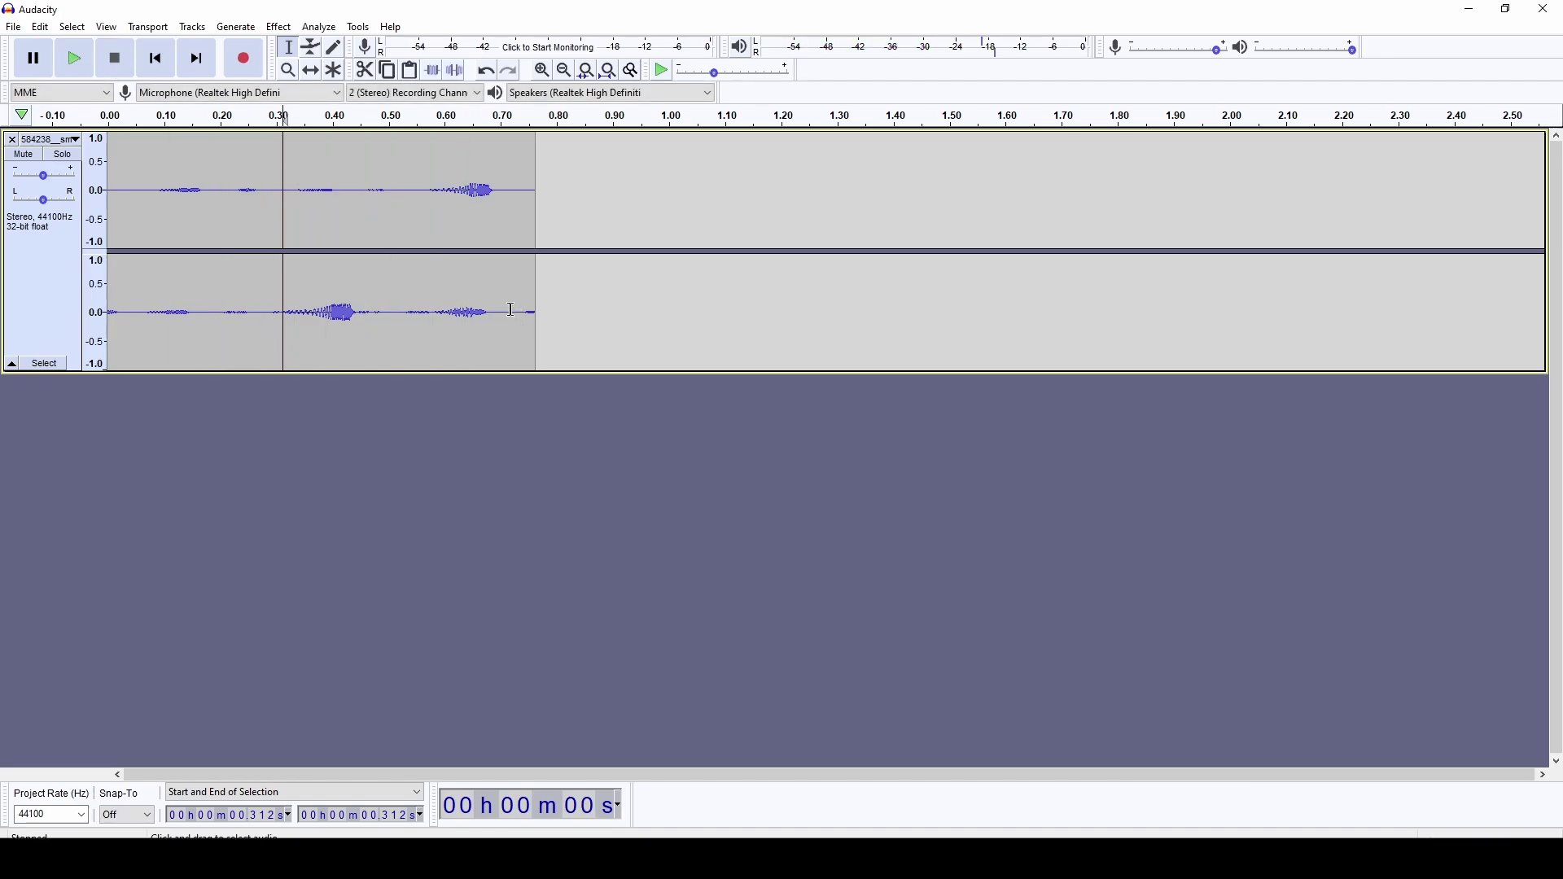
- Check the clip's ending by ear and delete its tail from about 0.710 s to the end
left_click(511, 310)
left_click(79, 62, "shift")
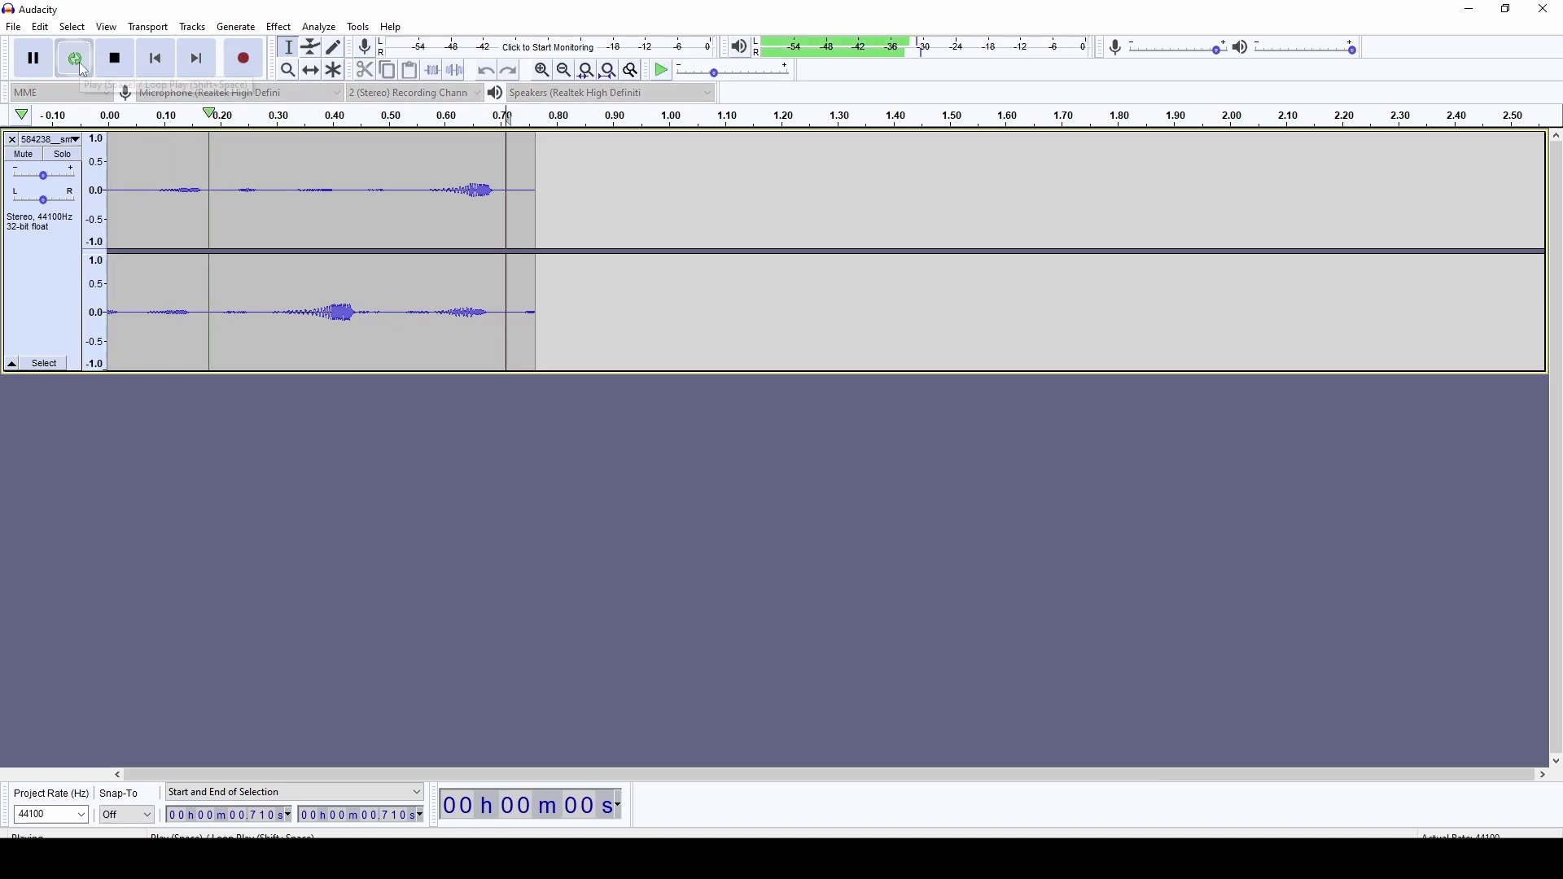
left_click(80, 62)
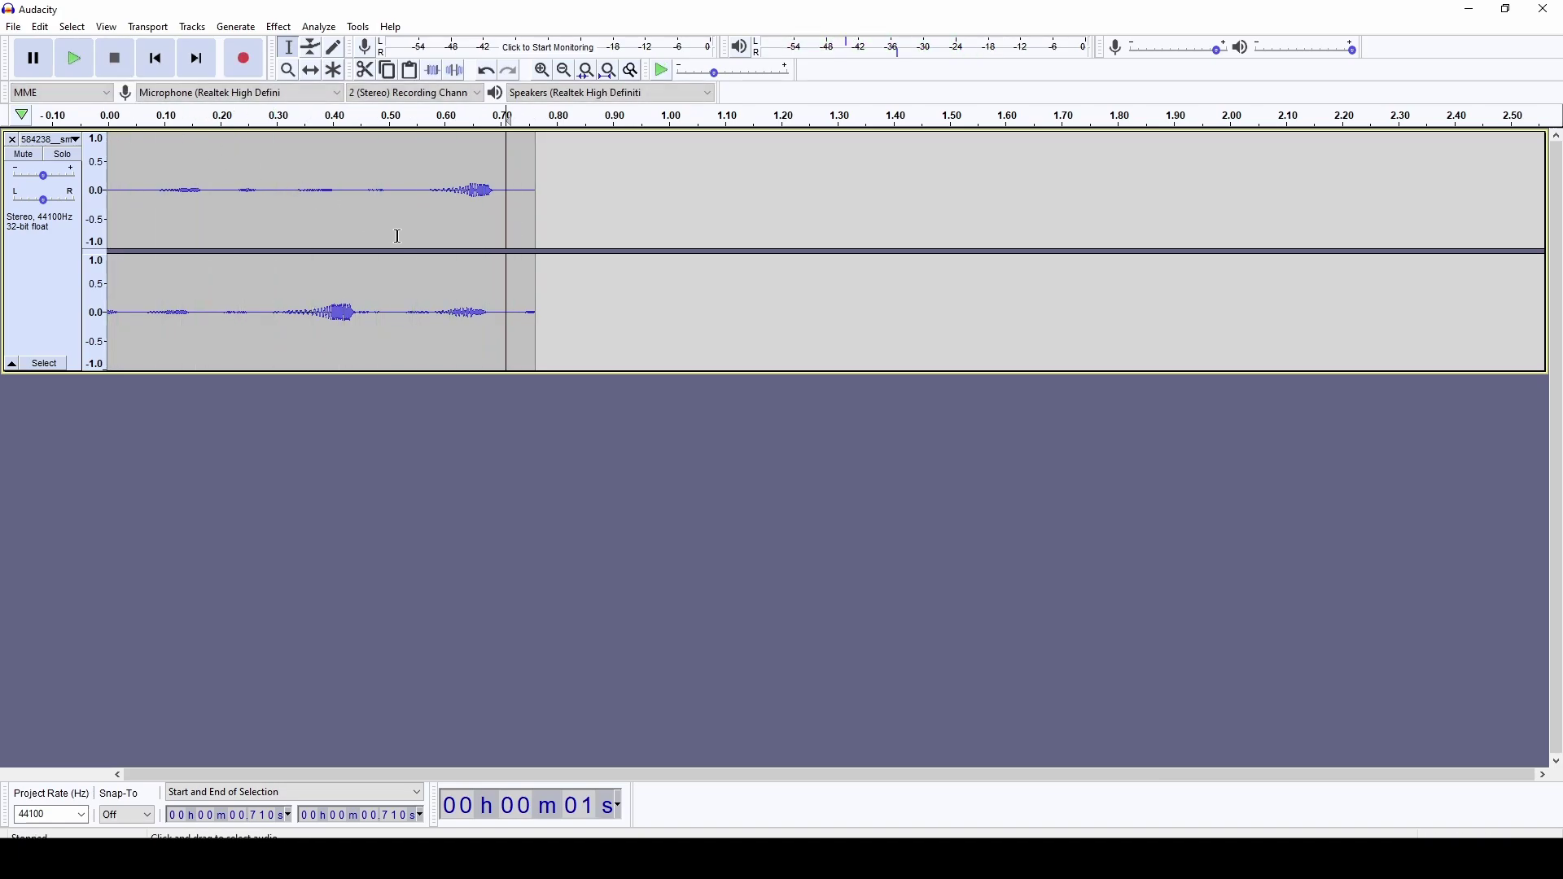
key("shift+space")
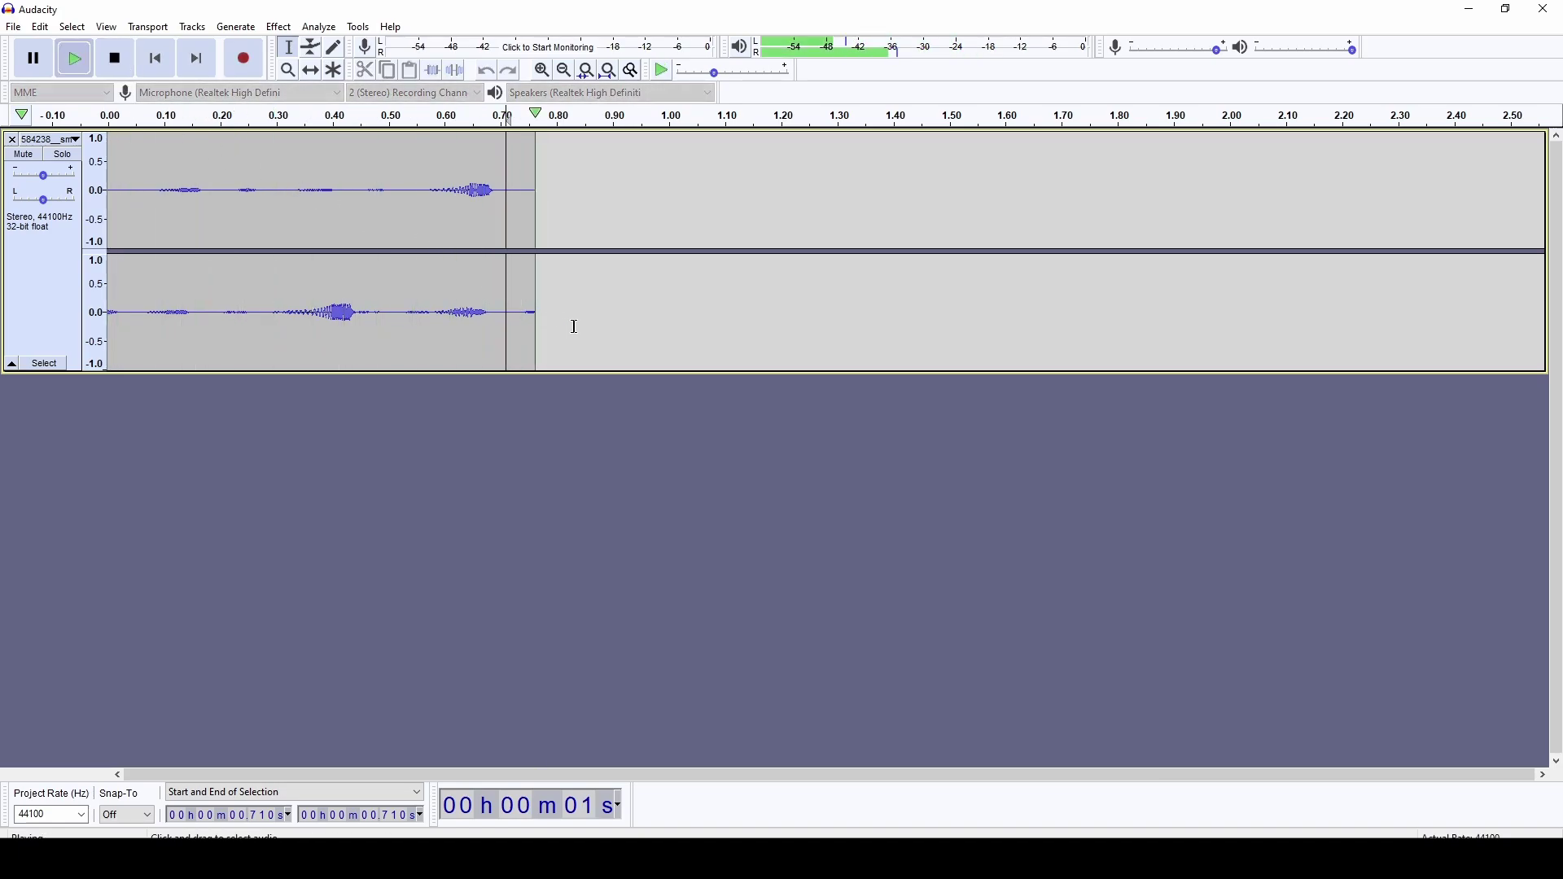
left_click(534, 314, "shift")
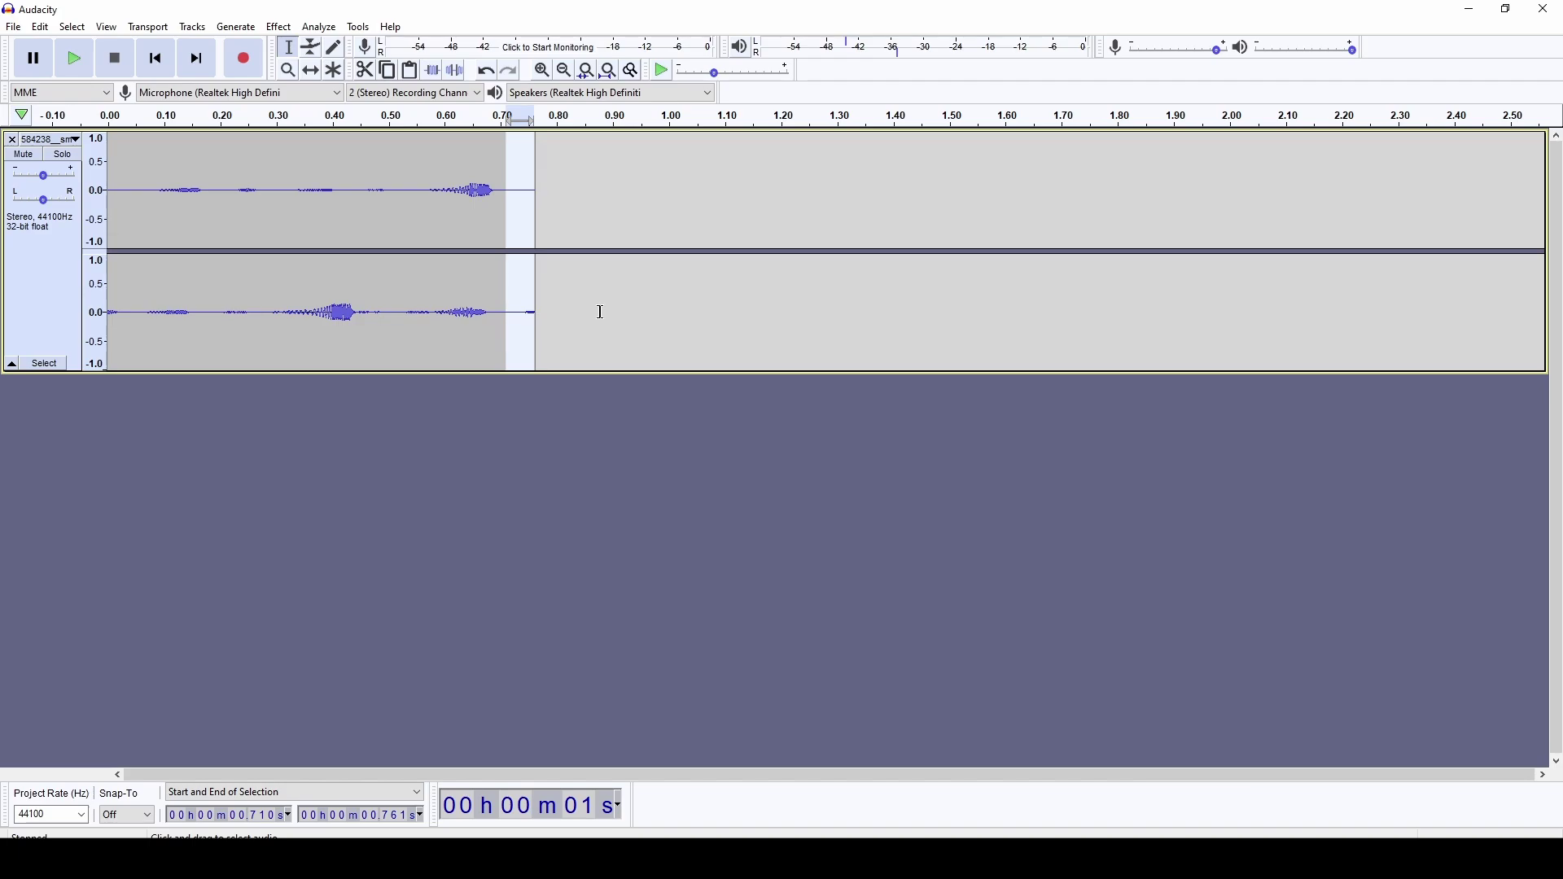
key("Delete")
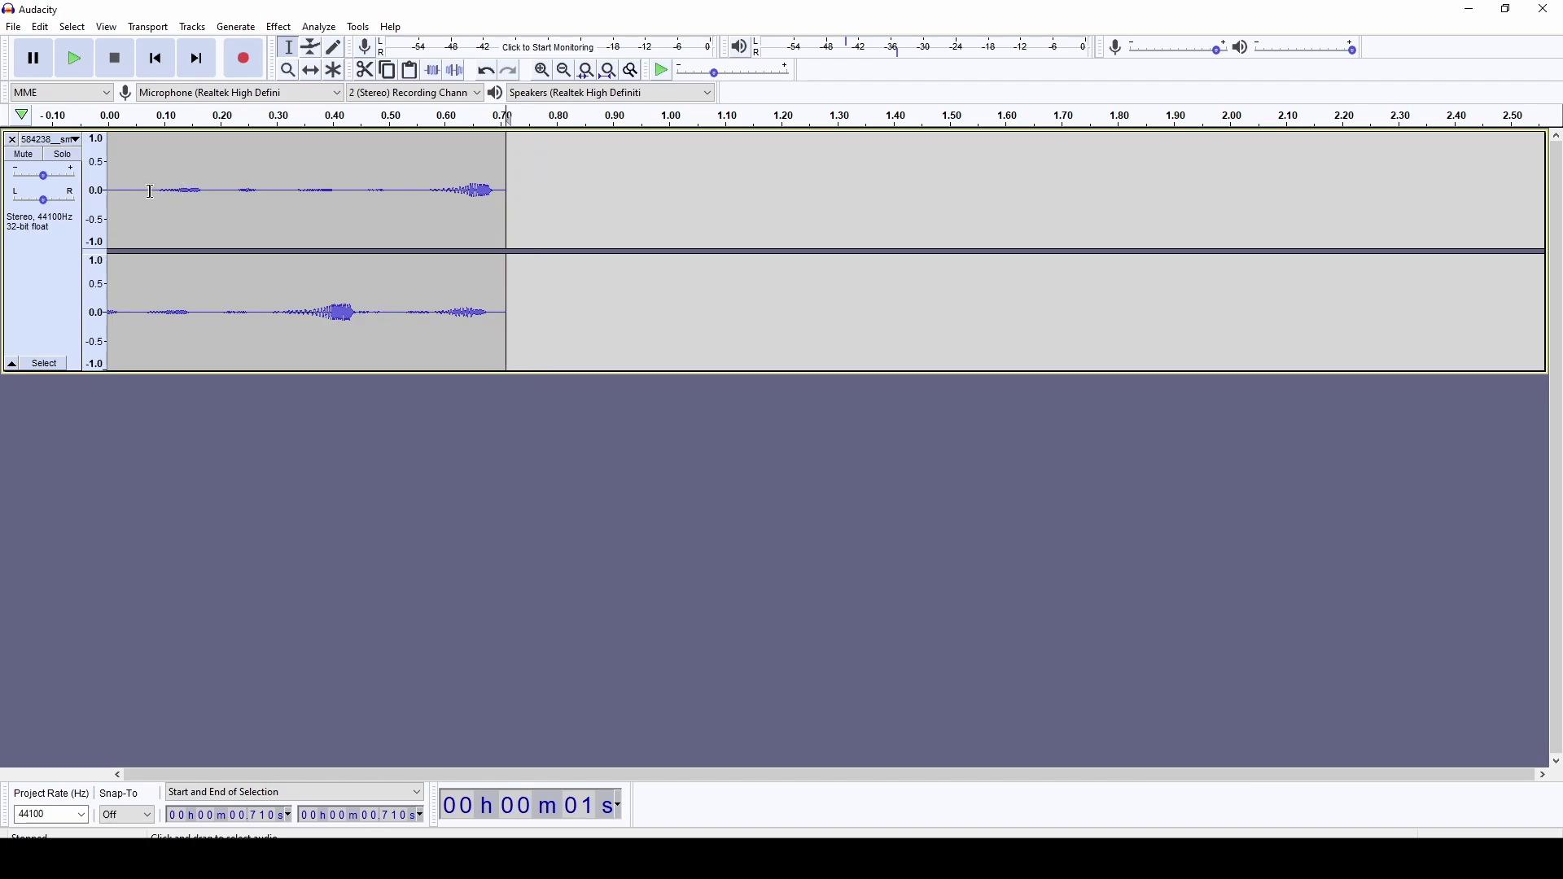
- Listen to the trimmed clip in a loop and split its stereo track into two mono tracks
key("shift+space")
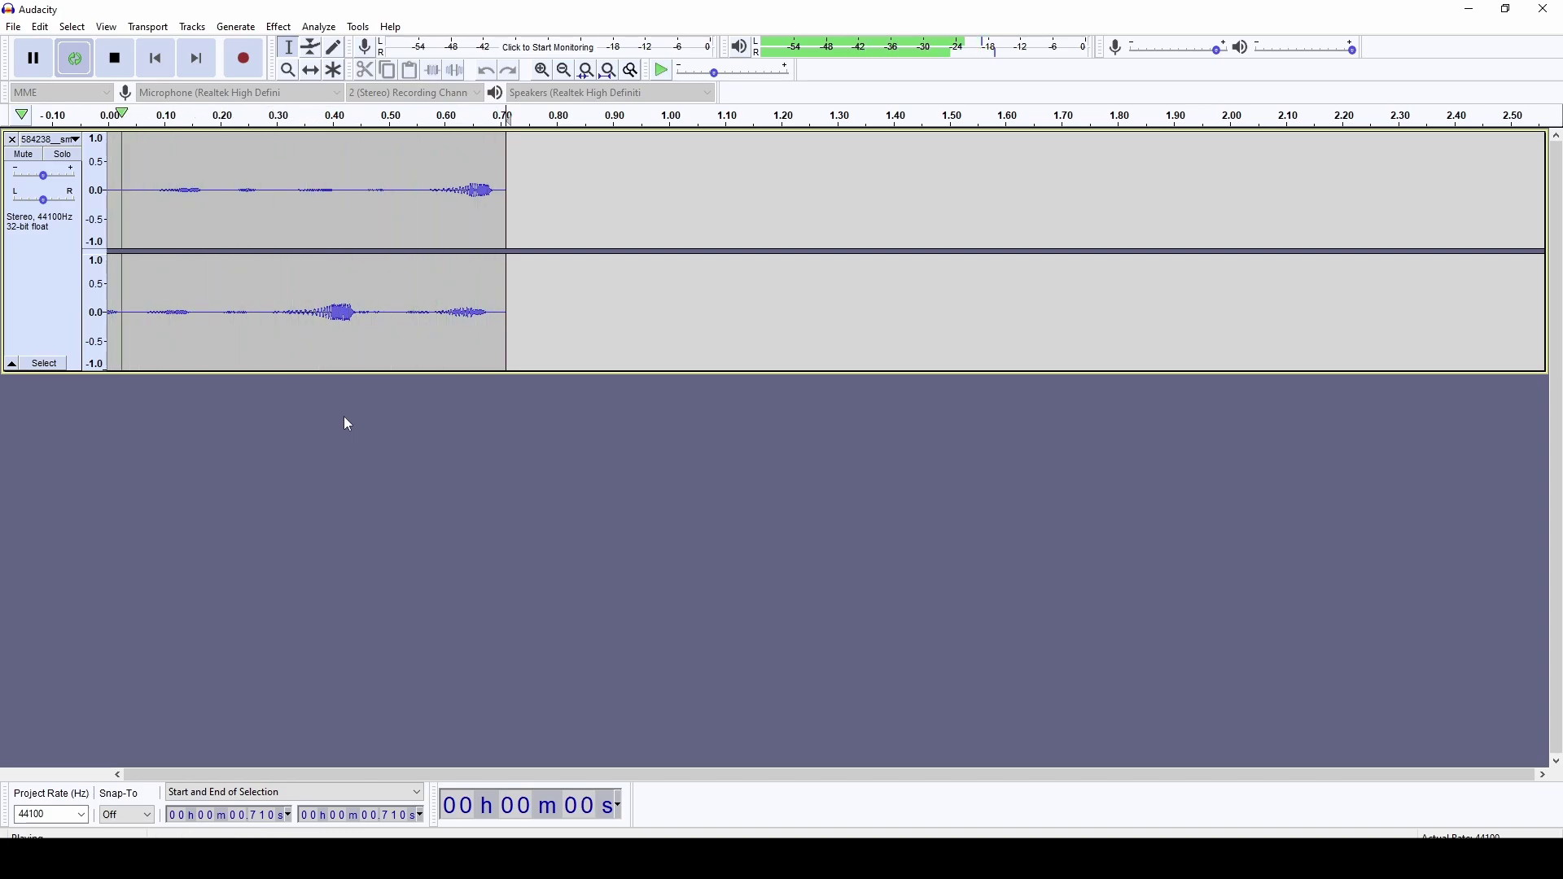
key("space")
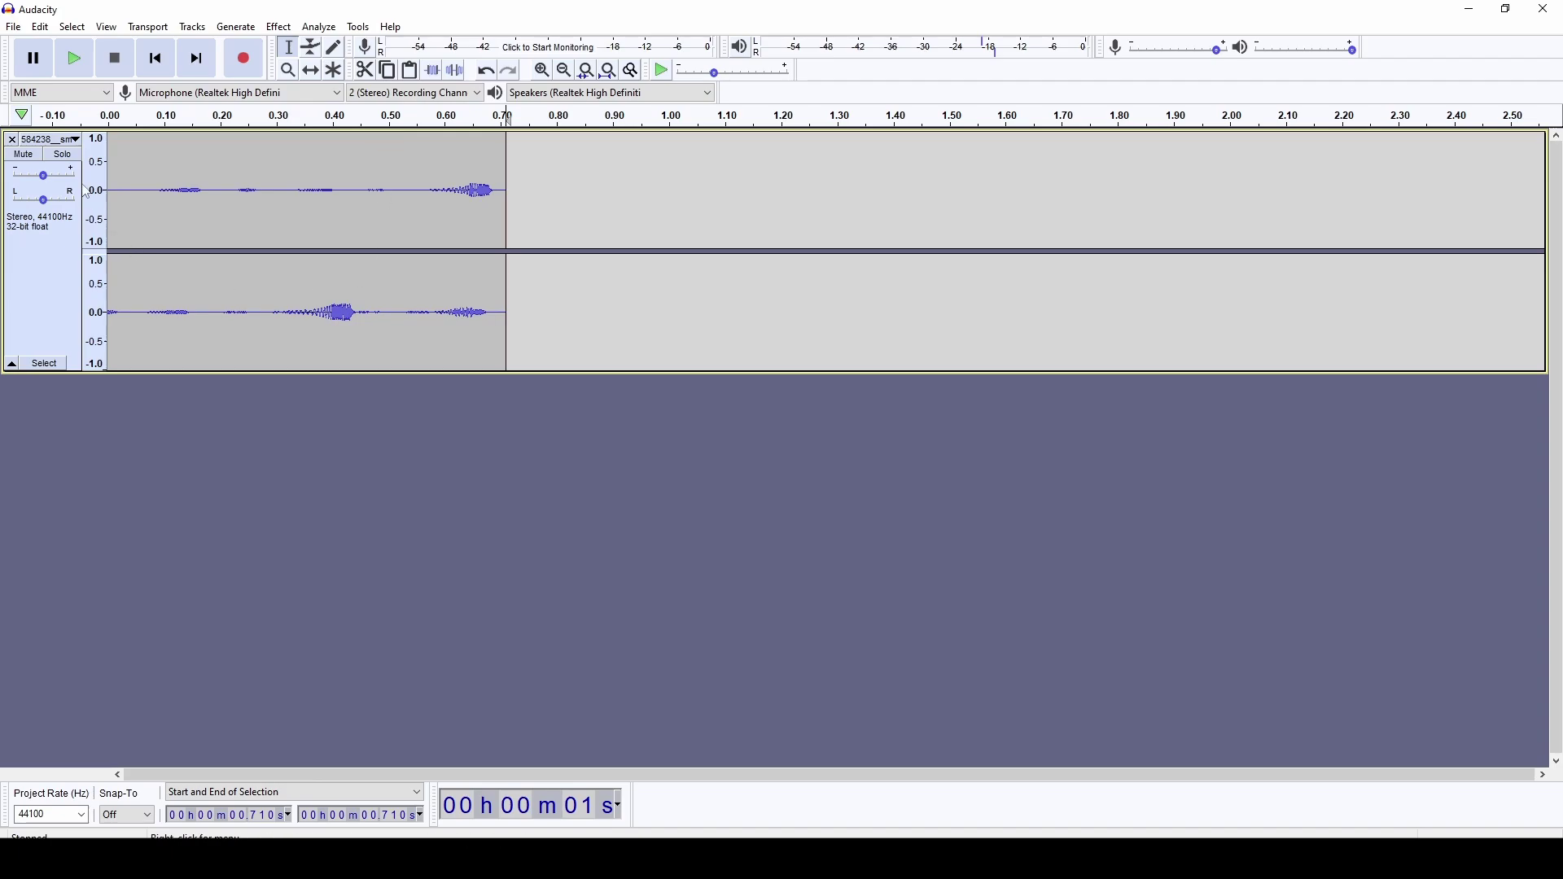
left_click(78, 140)
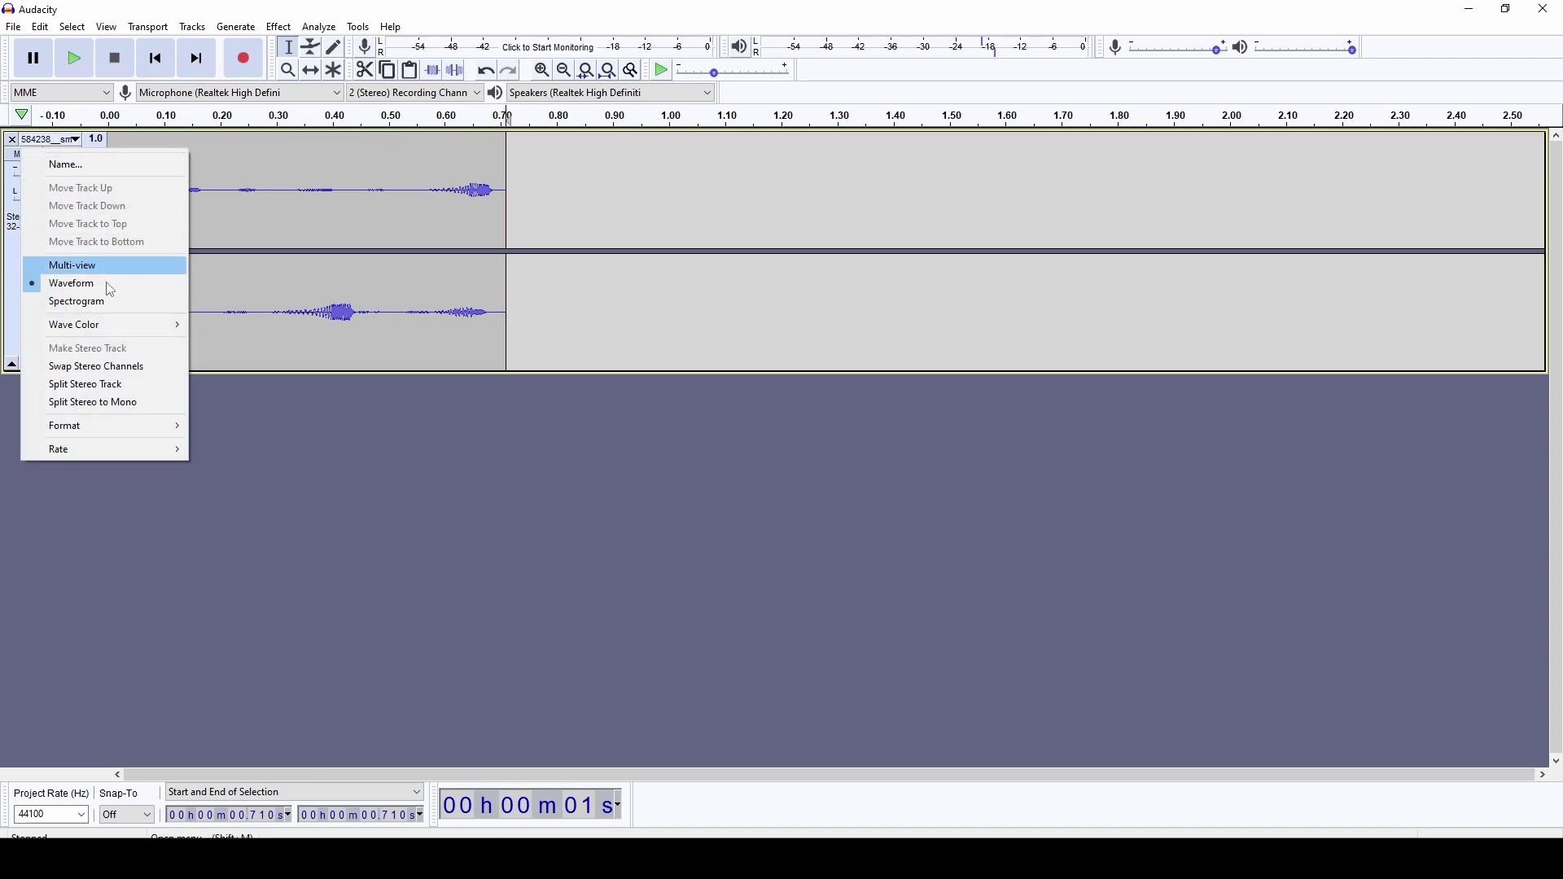
left_click(95, 406)
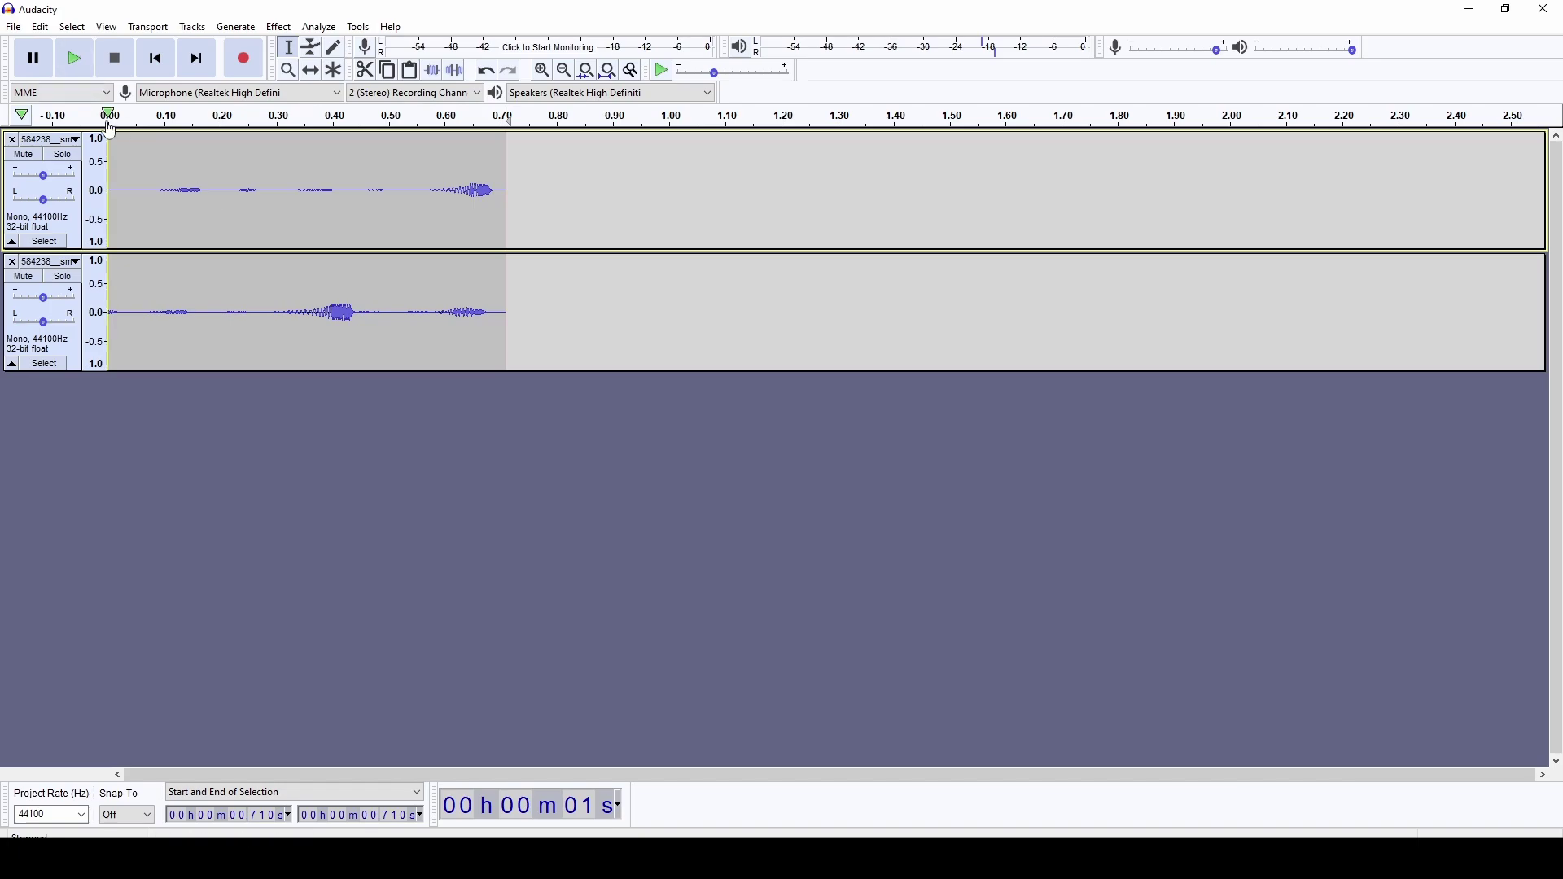
- Loop both mono tracks together, and loop the lower one alone with the upper track muted
key("shift+space")
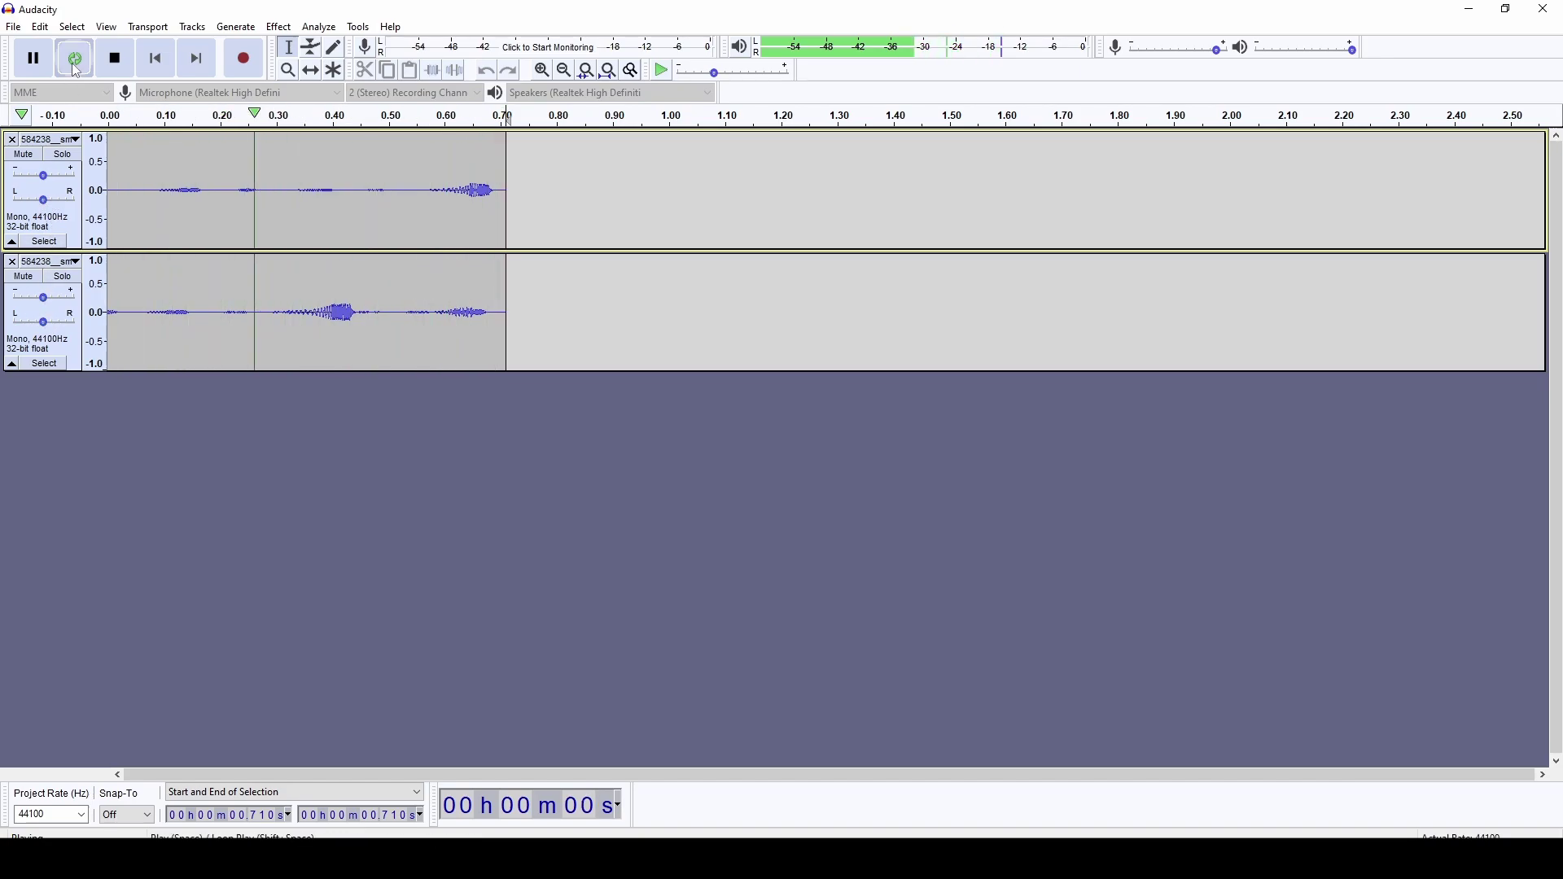
key("space")
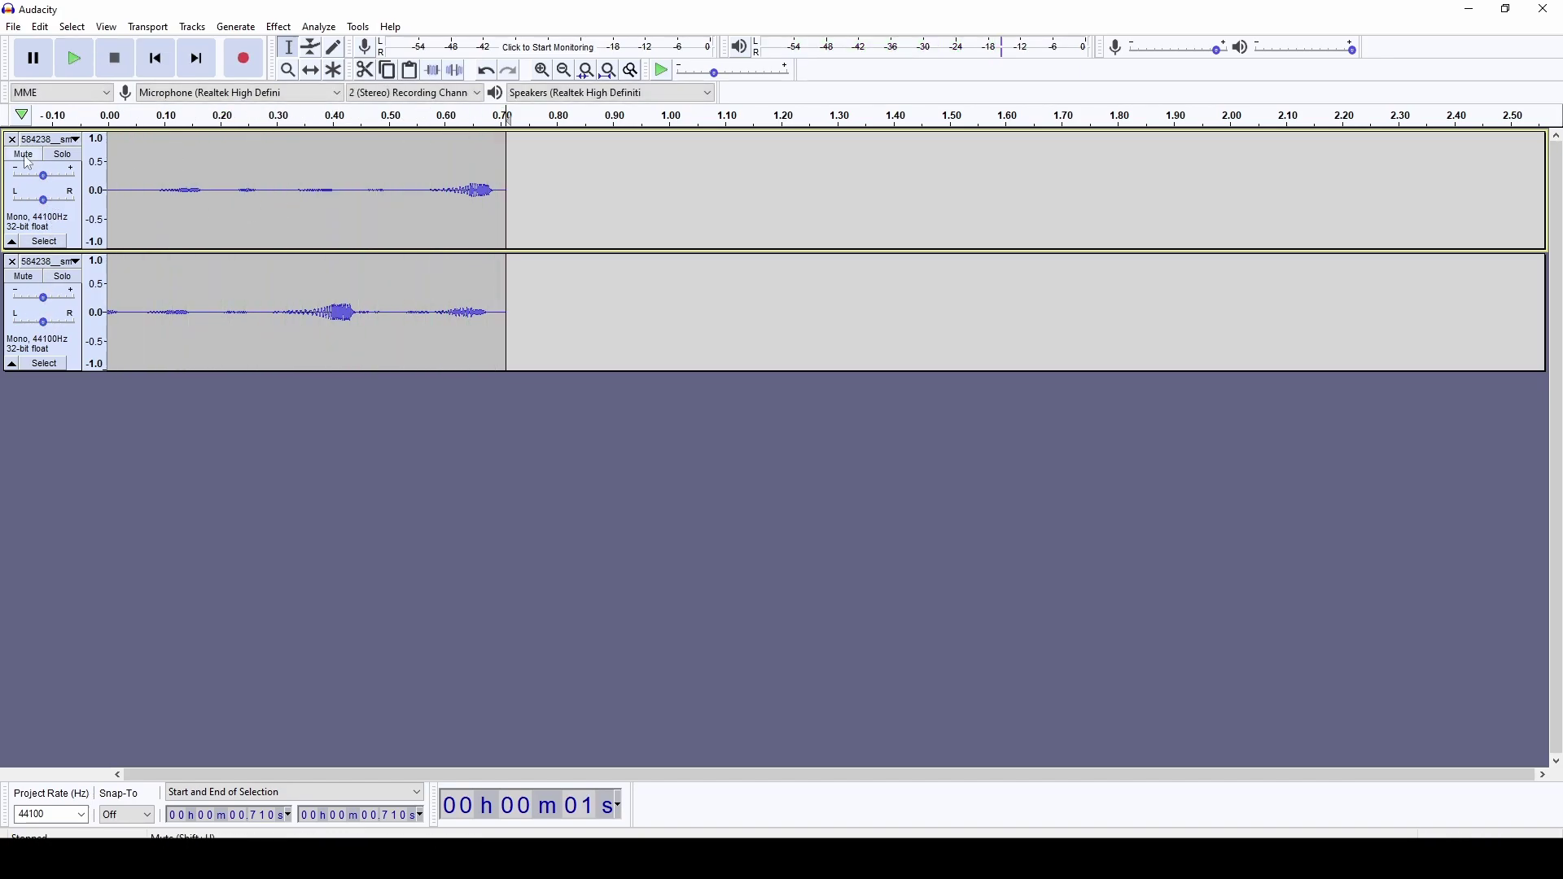
left_click(25, 155)
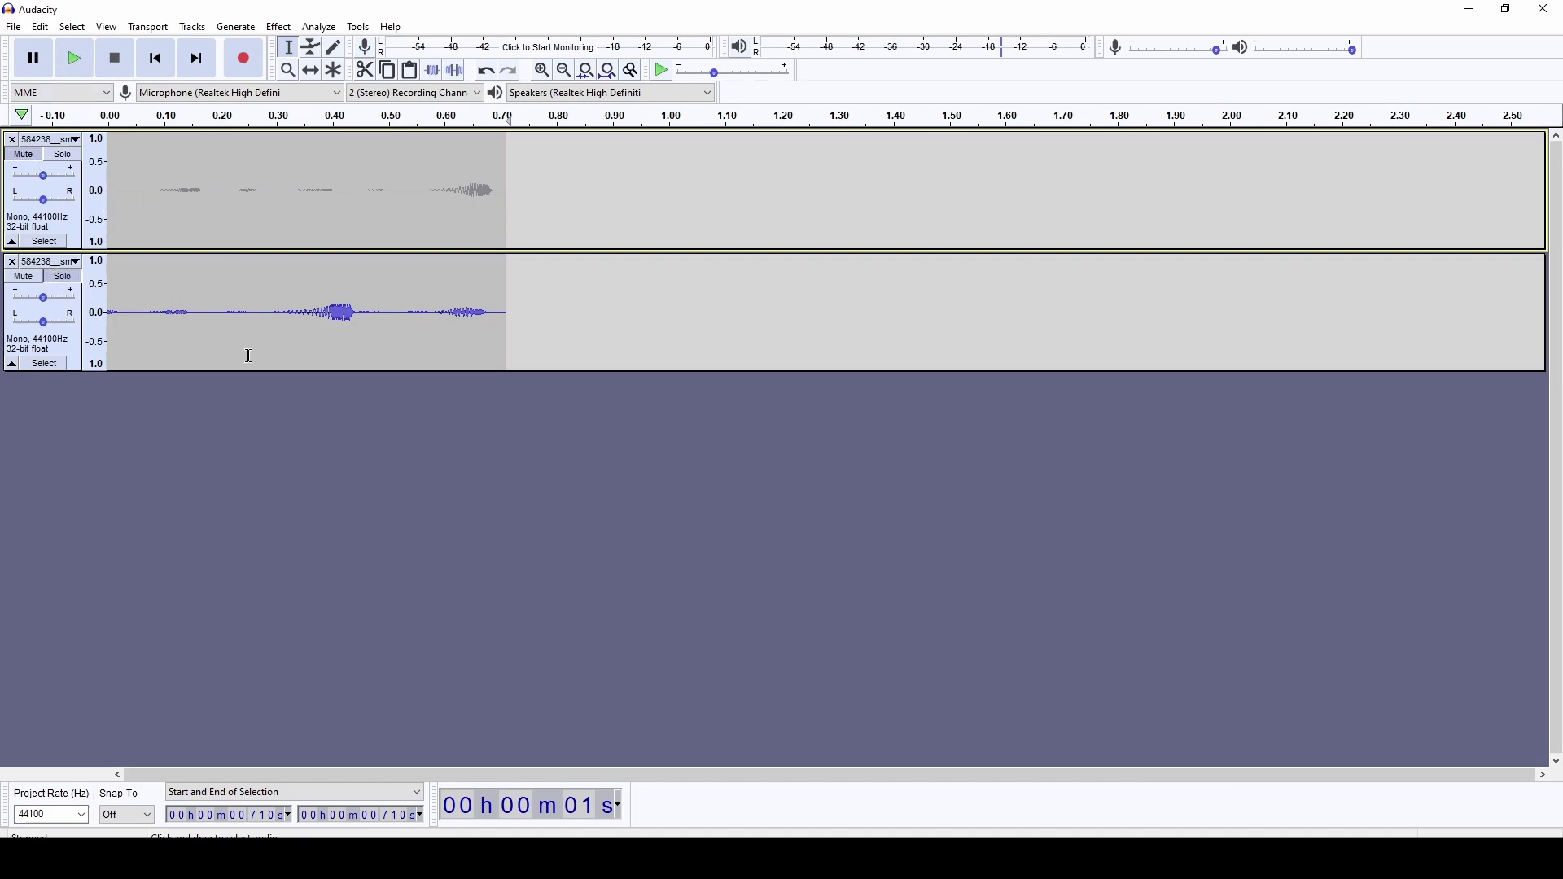
key("shift+space")
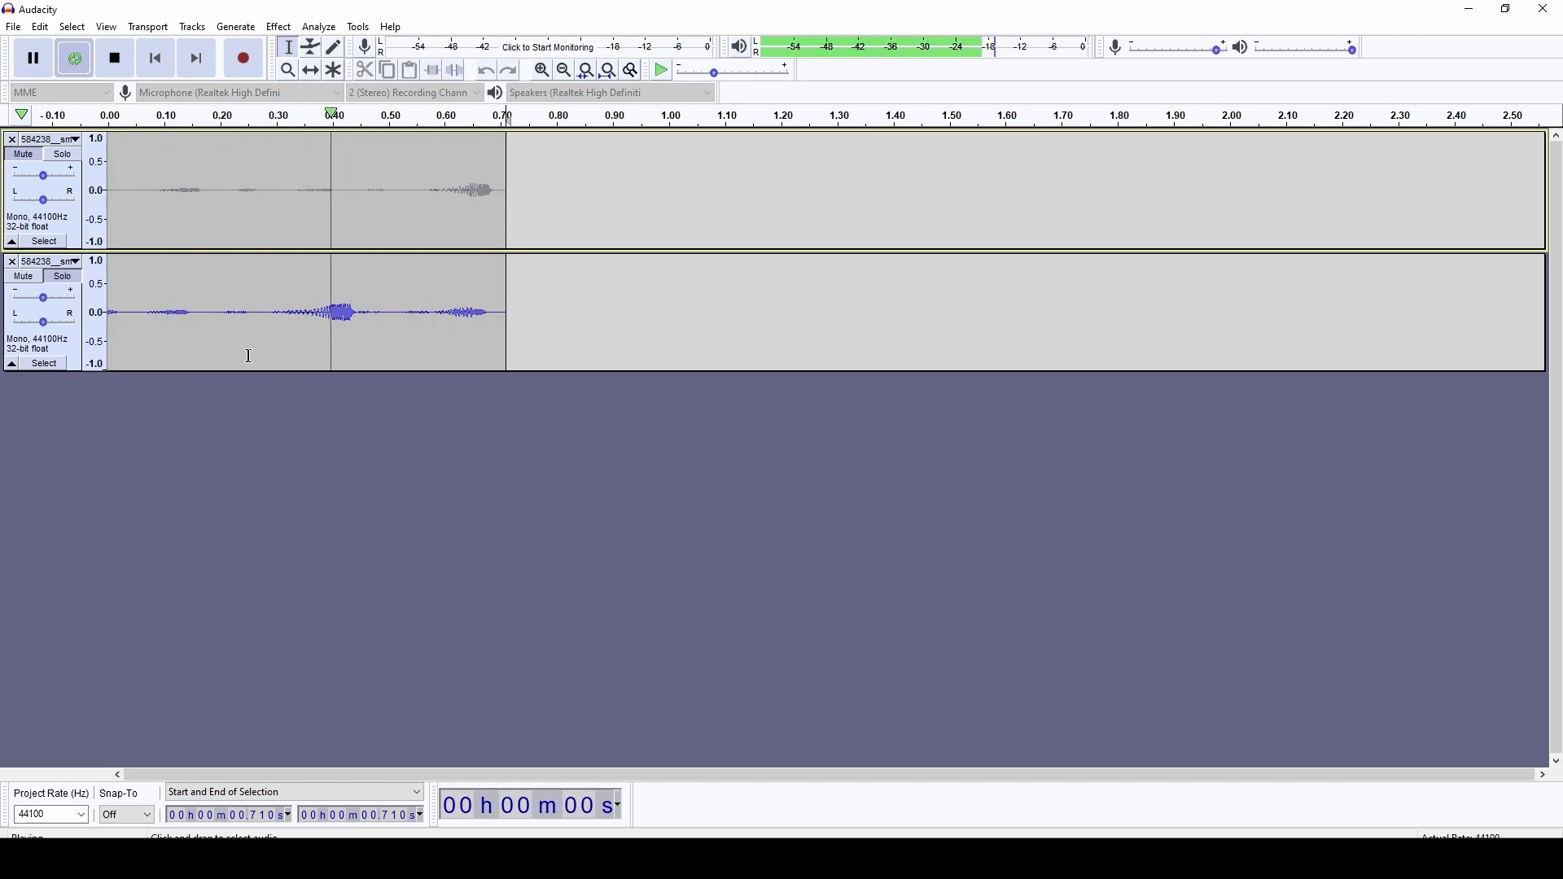
key("space")
- Mute the lower mono track and solo the unmuted upper one to hear it alone in a loop
left_click(22, 277)
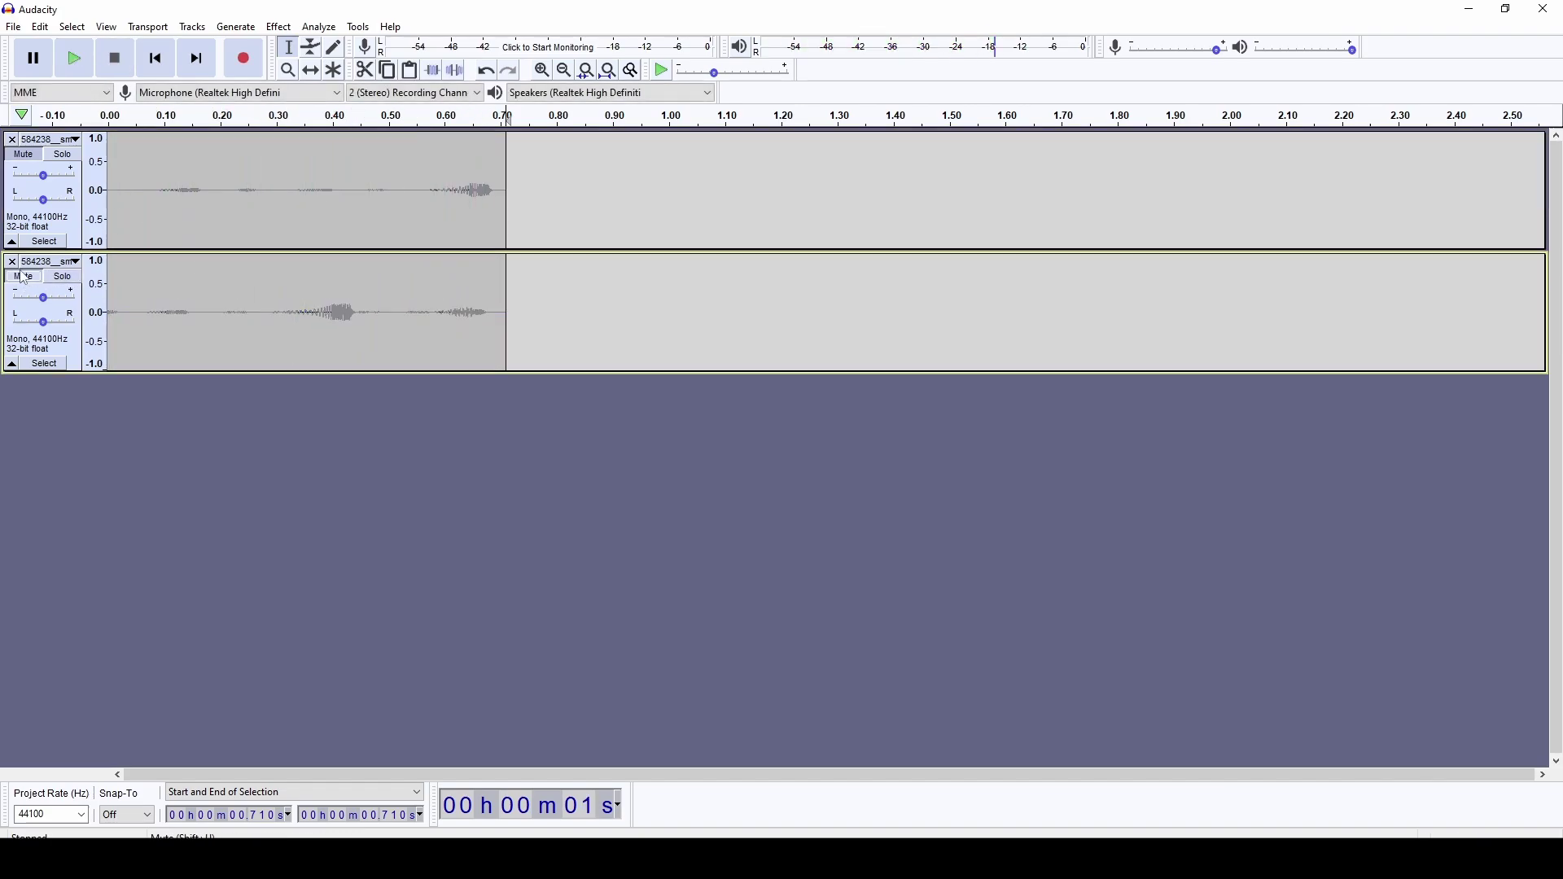
left_click(23, 154)
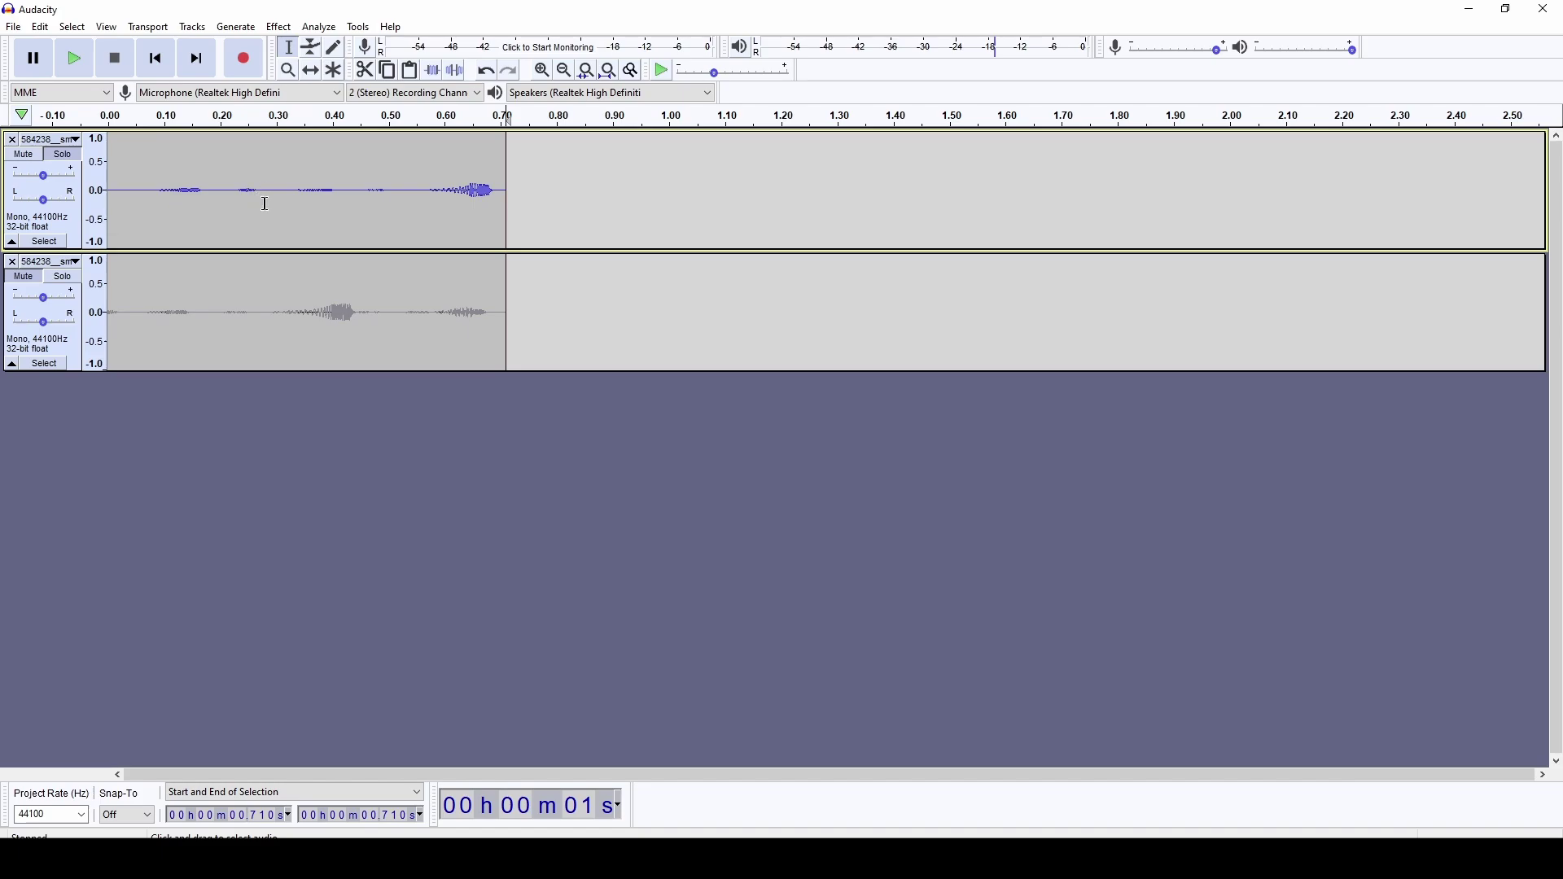
key("shift+space")
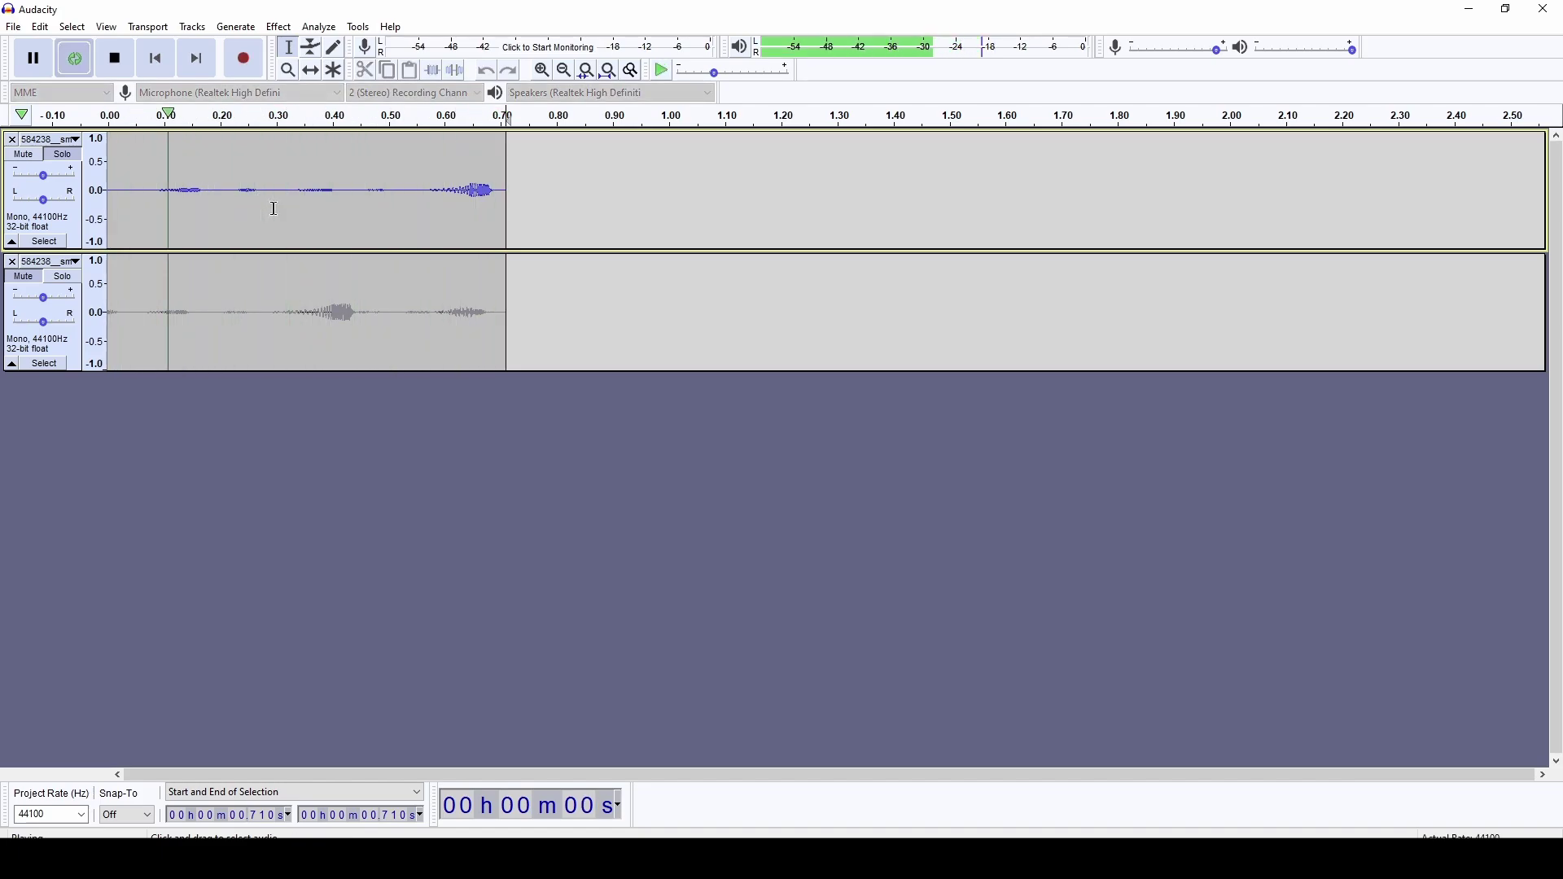
left_click(117, 65)
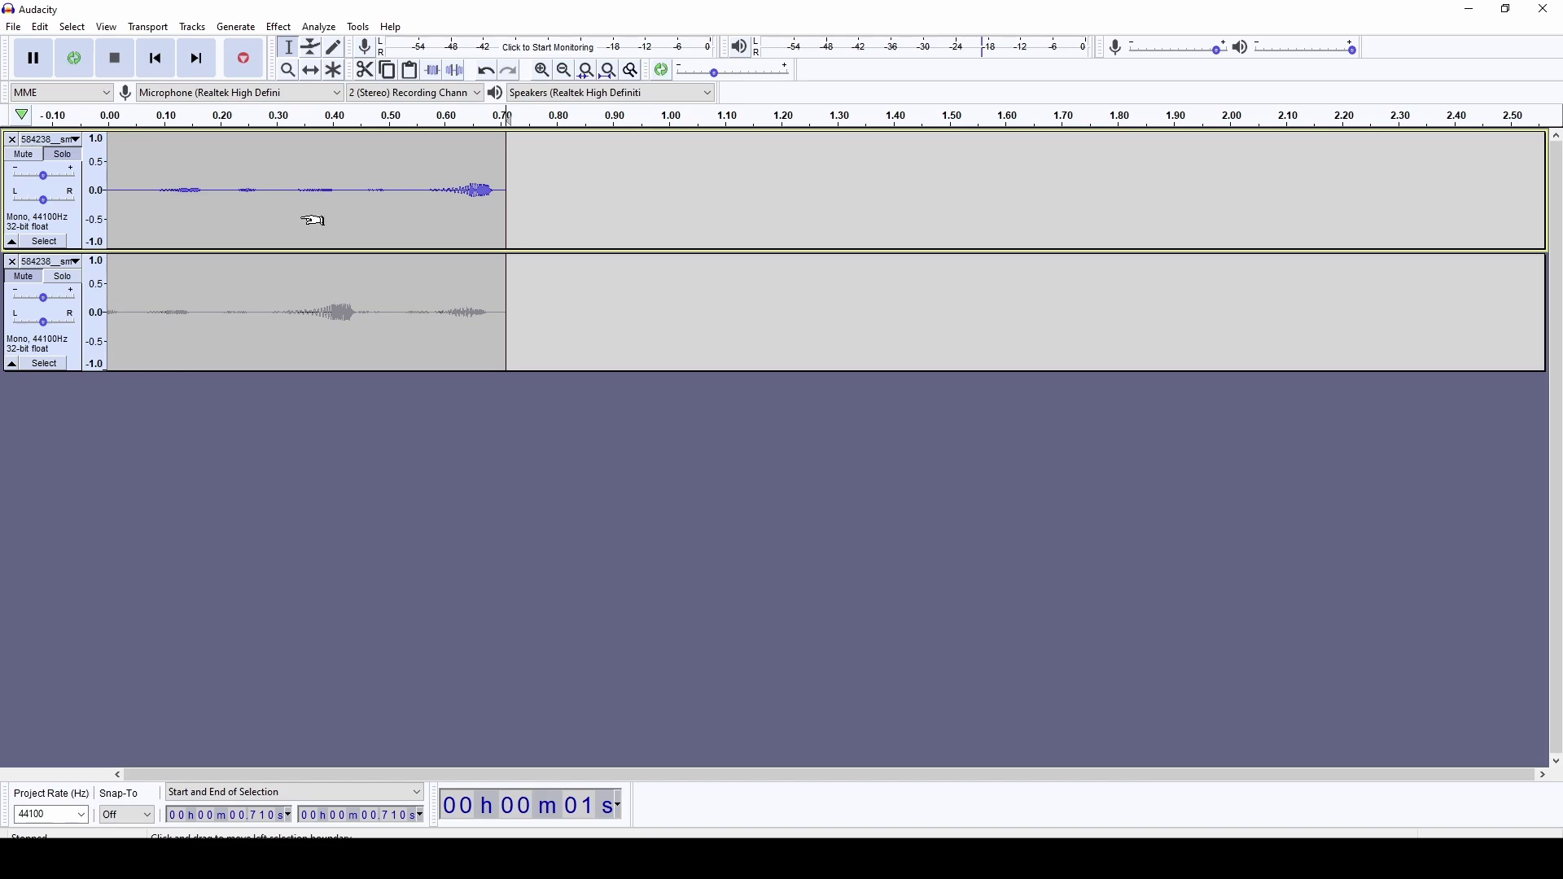
key("shift+space")
left_click_drag(302, 218, 180, 217)
key("space")
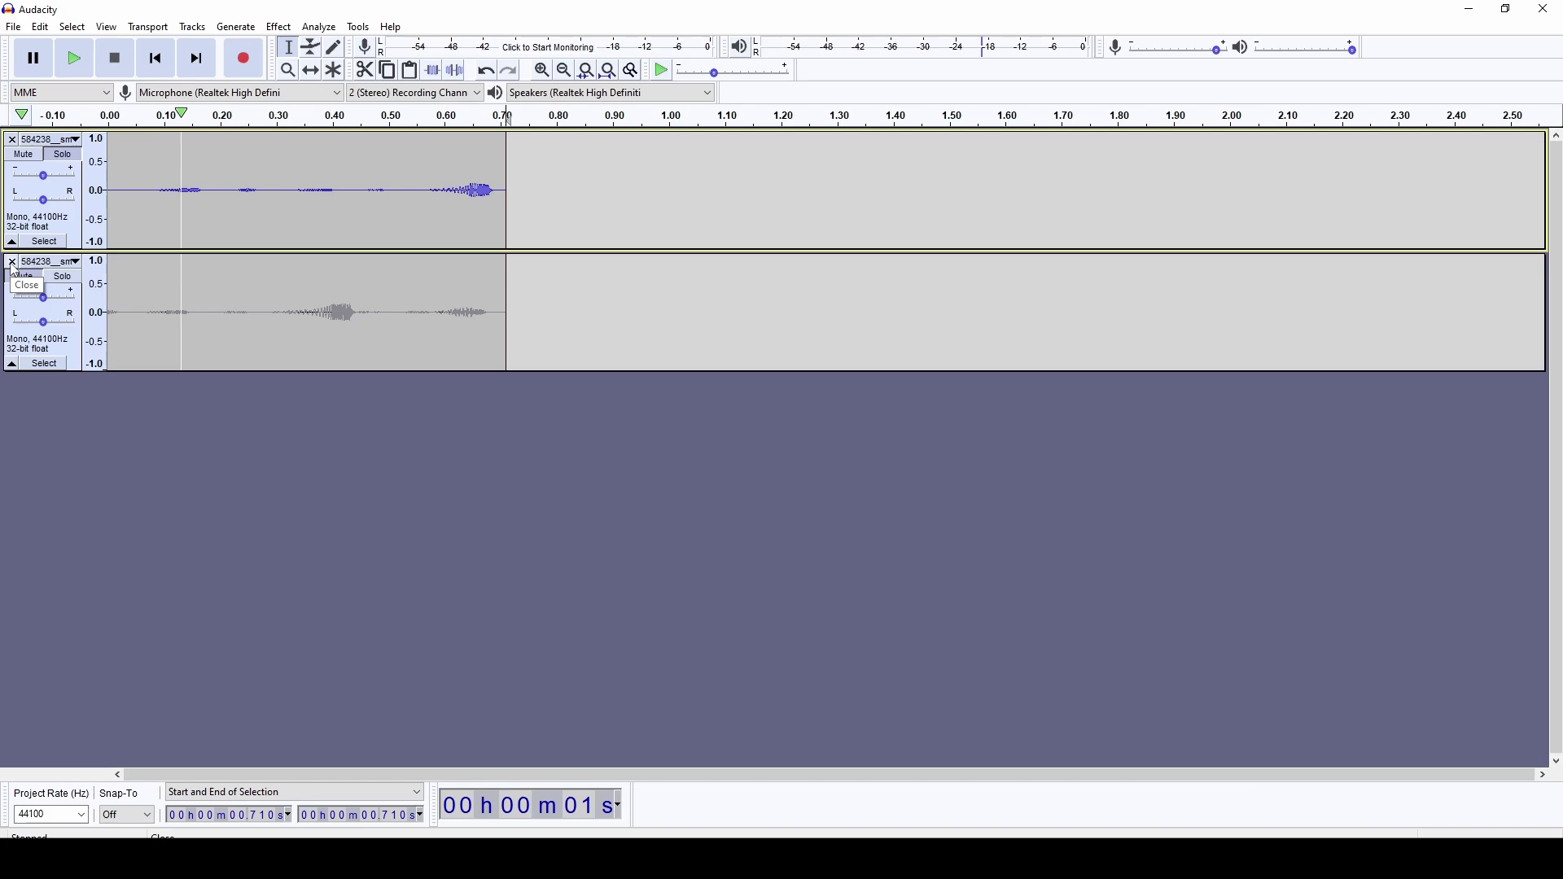
- Replace the lower mono track with a copy of the entire upper mono track
left_click_drag(509, 192, 105, 199)
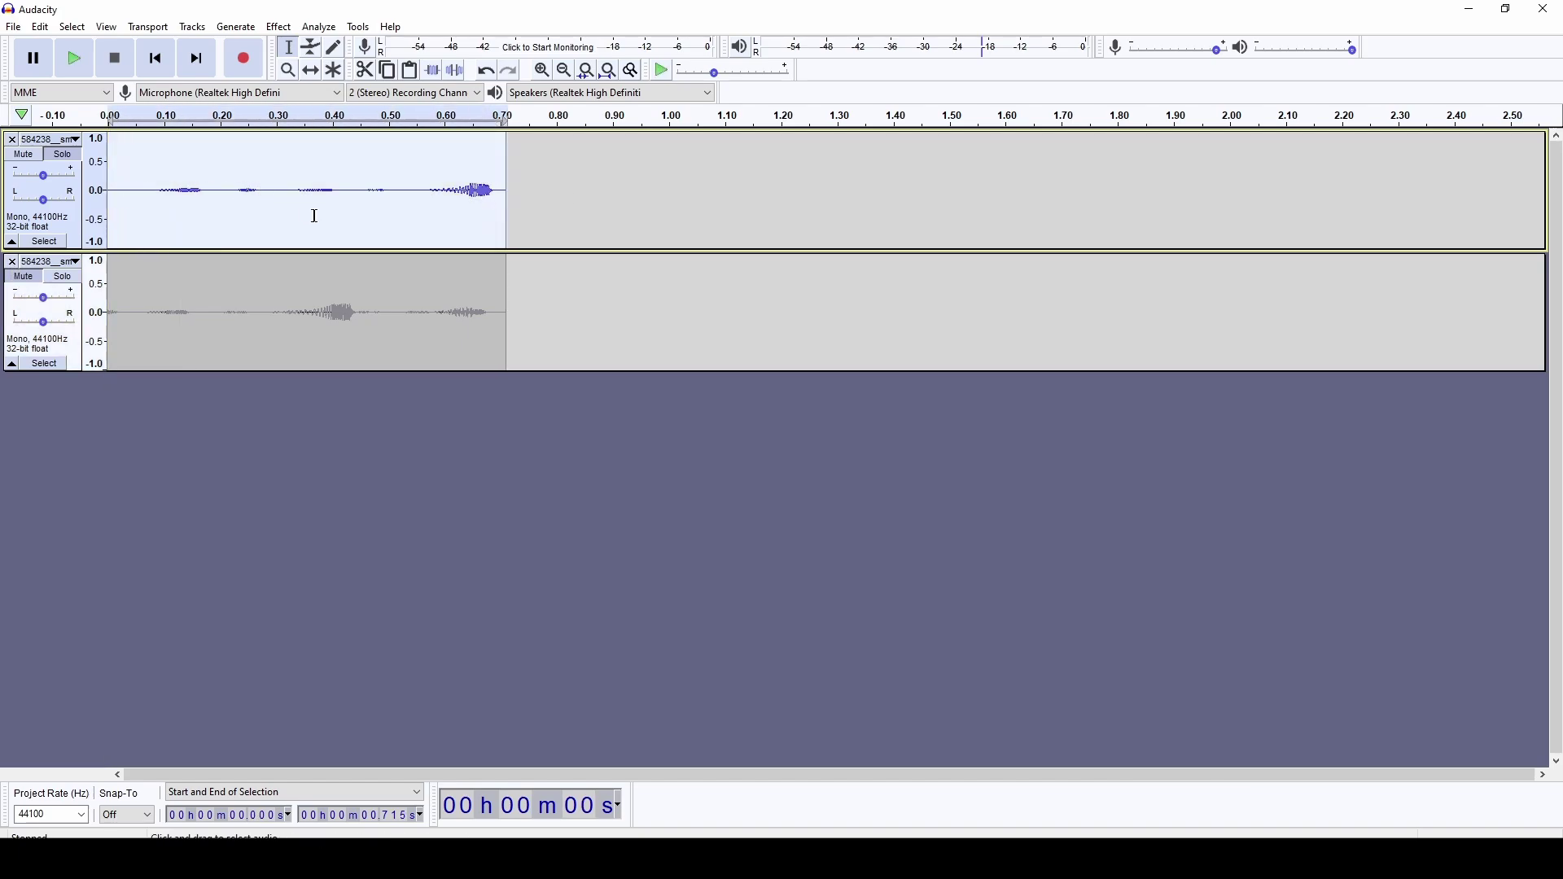
left_click(296, 529)
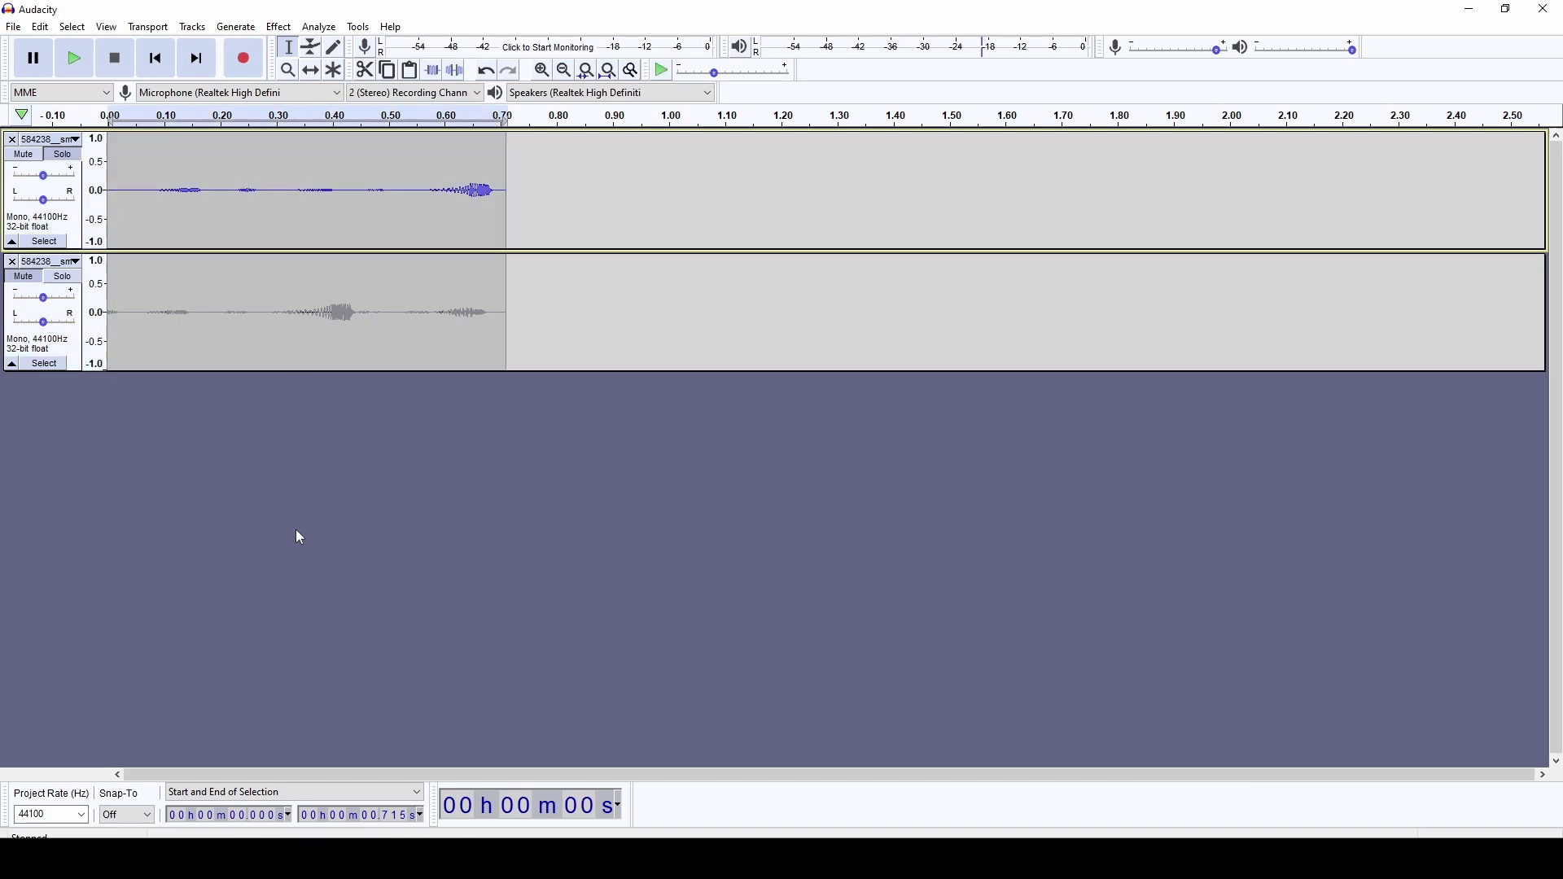
left_click(11, 262)
key("ctrl+v")
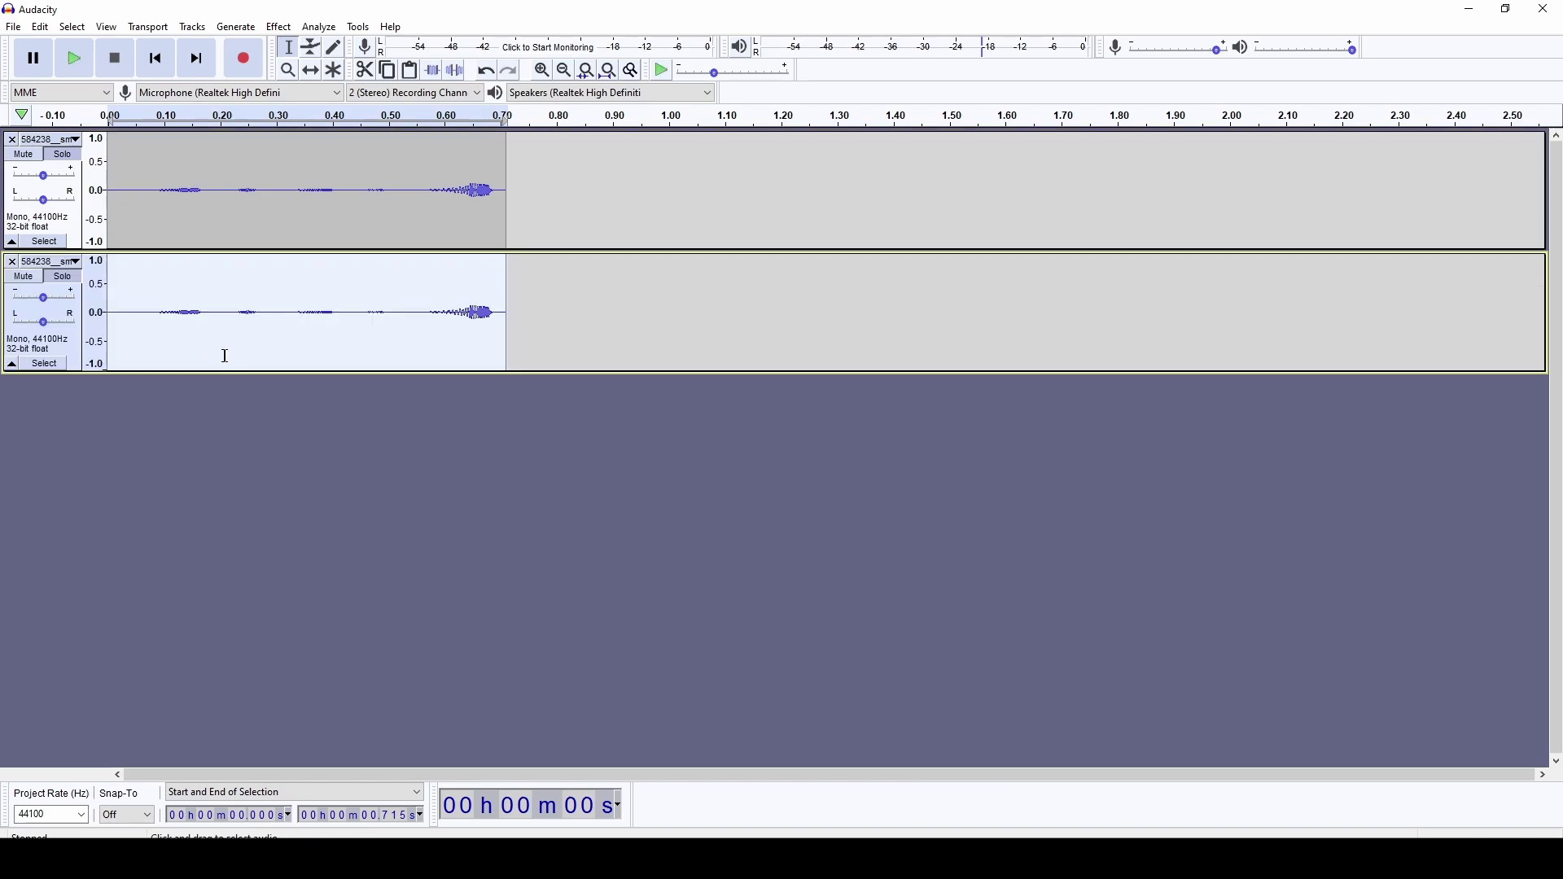
- Play the two matching mono tracks together in a loop and compare their waveforms around 0.5 s
key("space")
key("space")
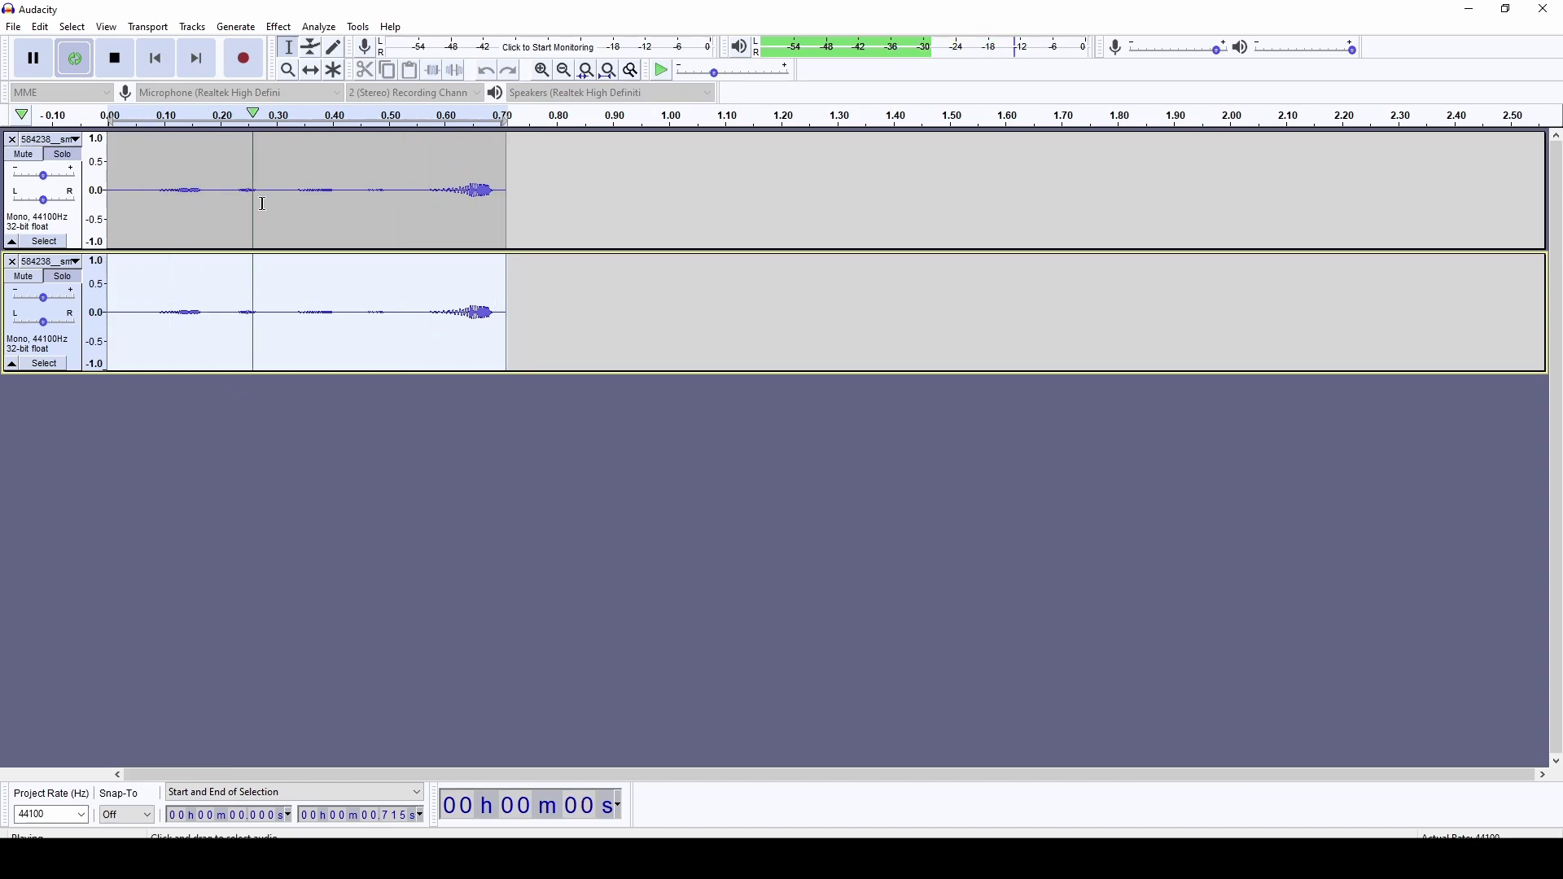
left_click(122, 62)
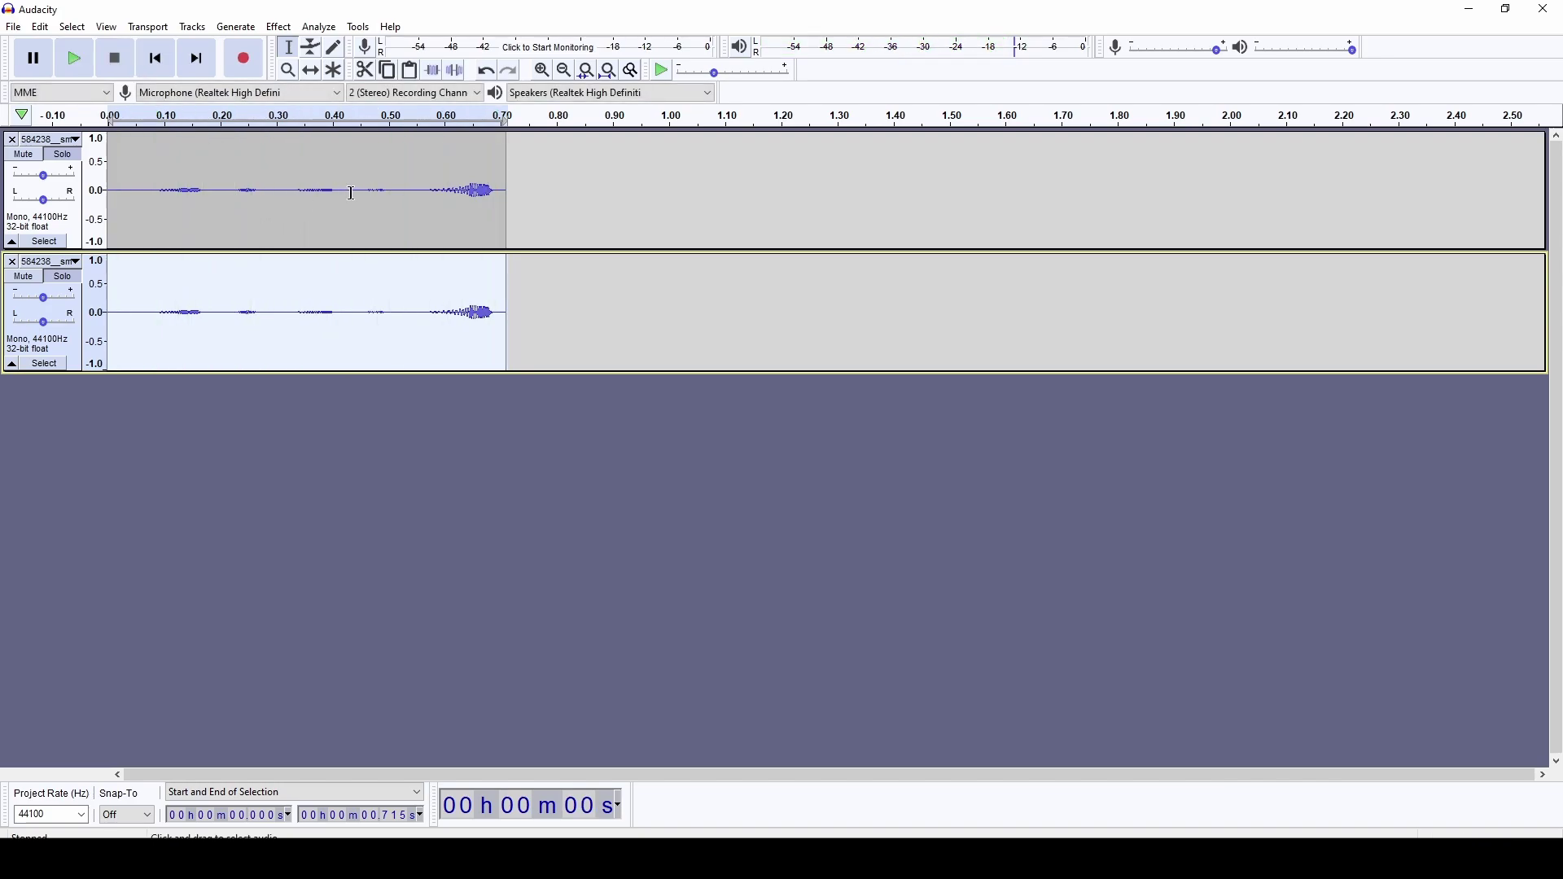
left_click_drag(393, 189, 459, 188)
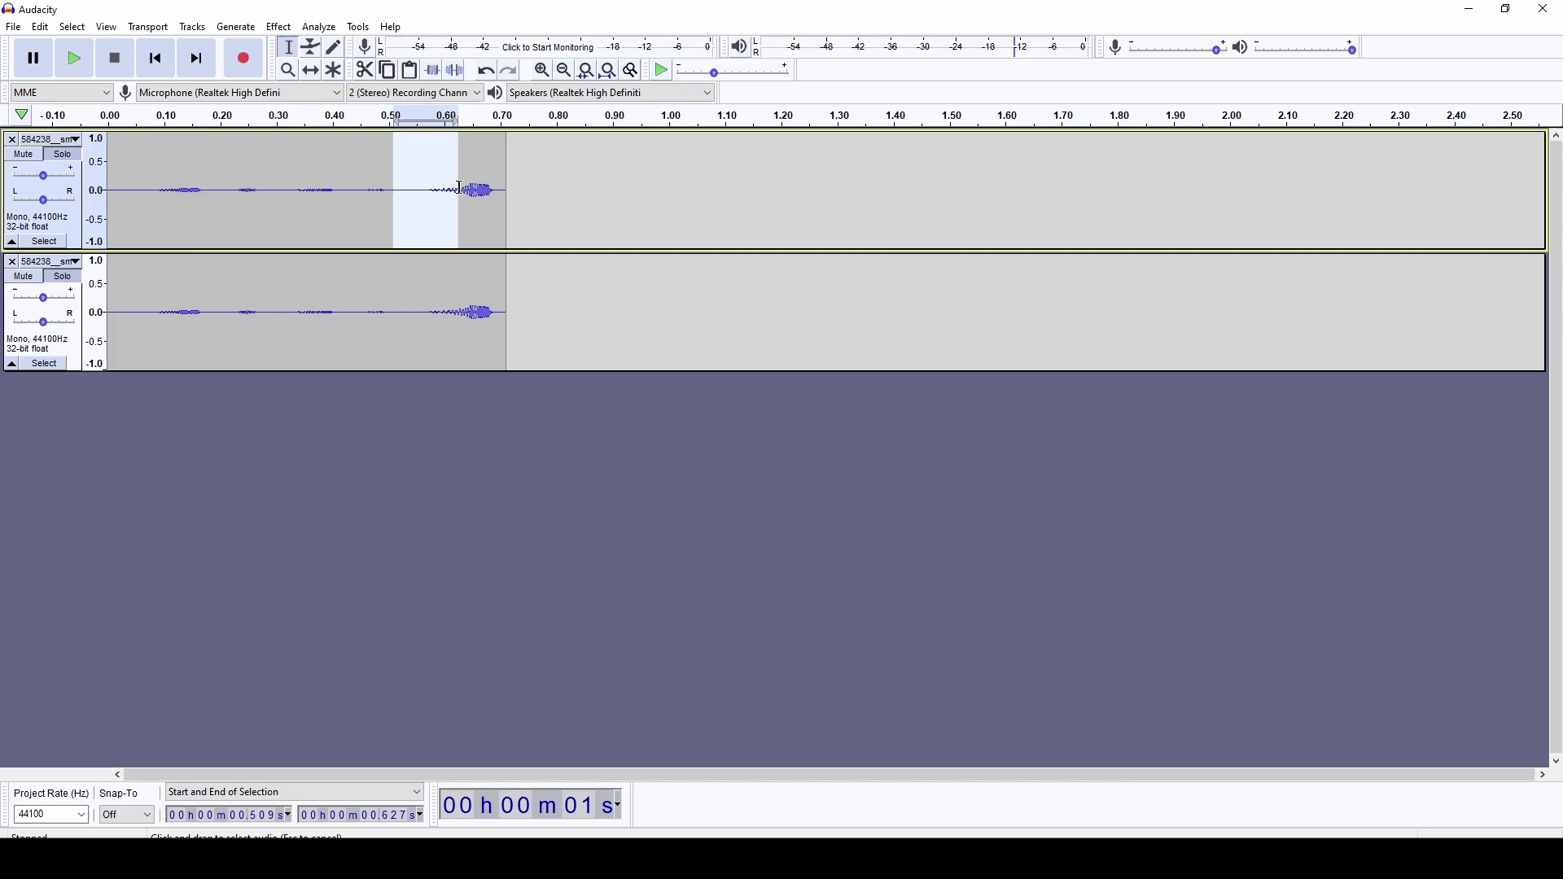
left_click(390, 305)
- Combine the two mono tracks into a single stereo track
left_click(75, 141)
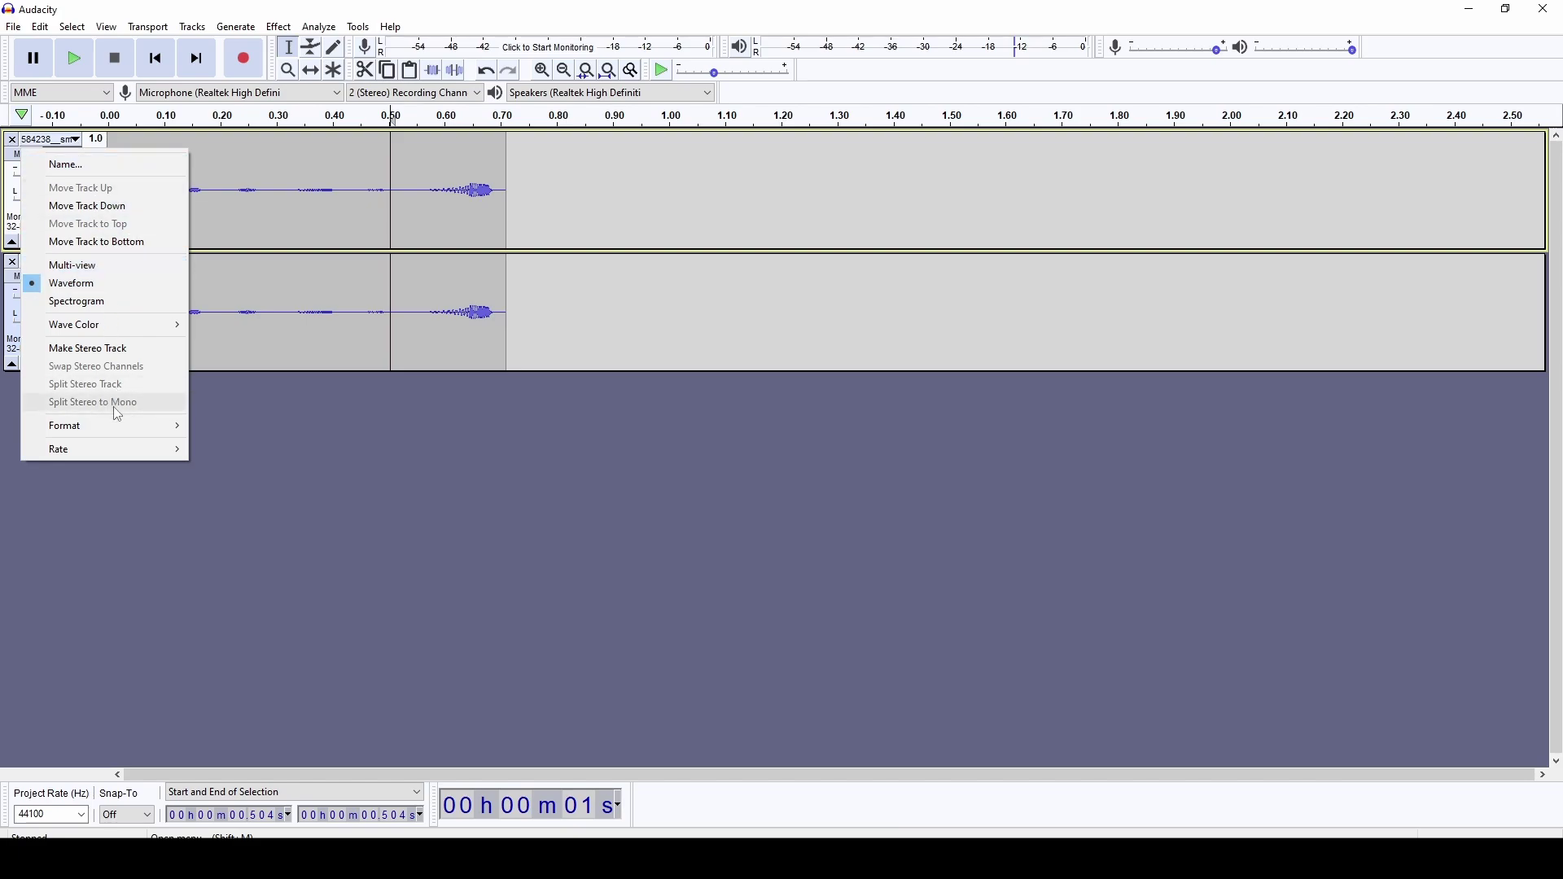
left_click(84, 350)
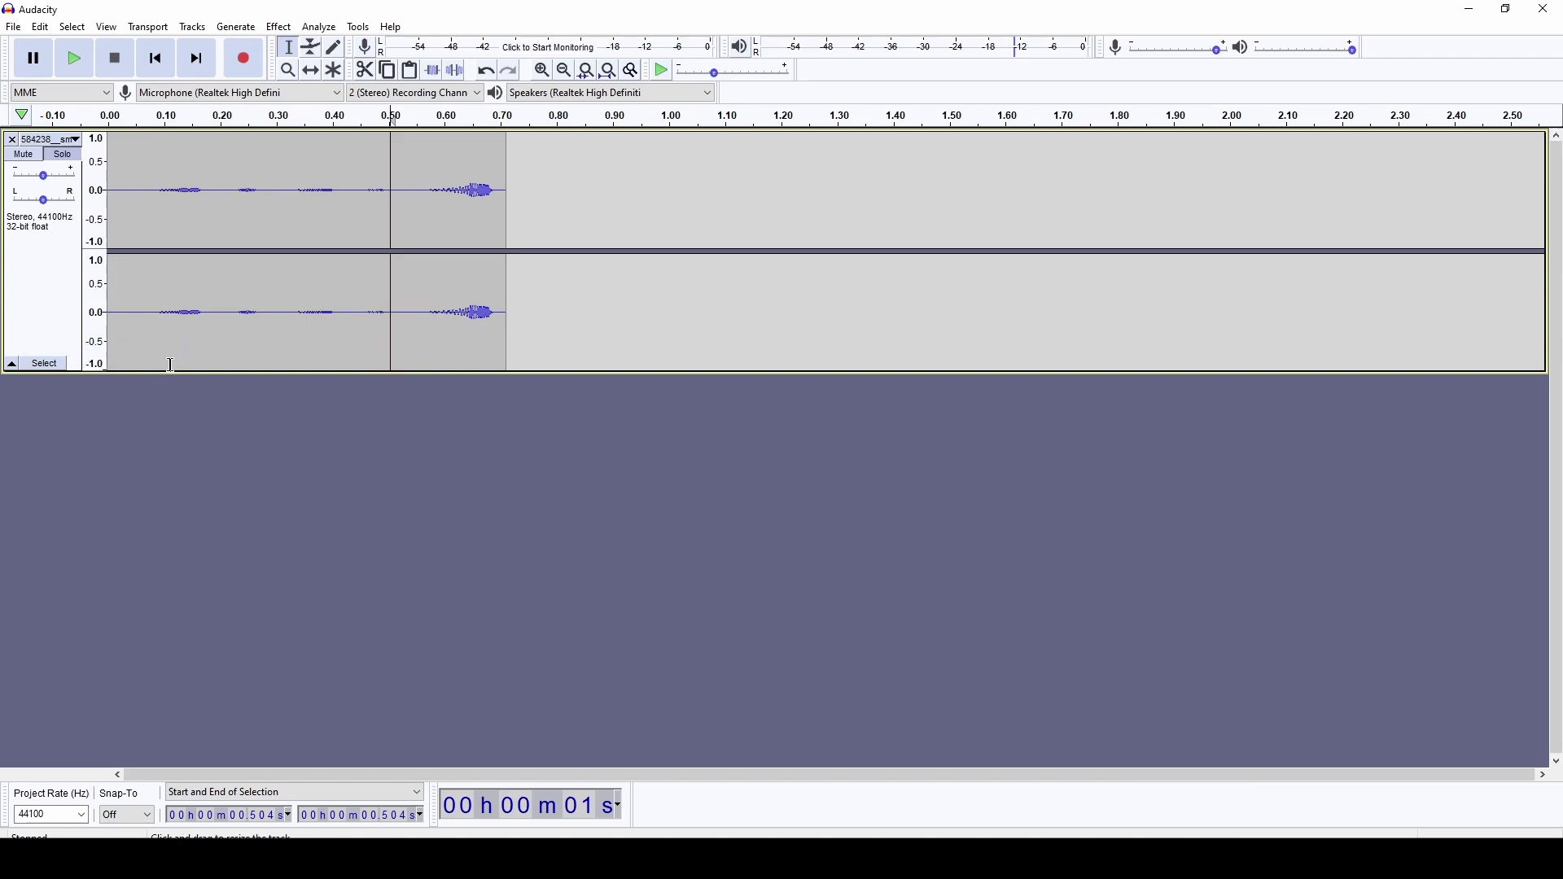
left_click(196, 232)
left_click(218, 228)
left_click(173, 192)
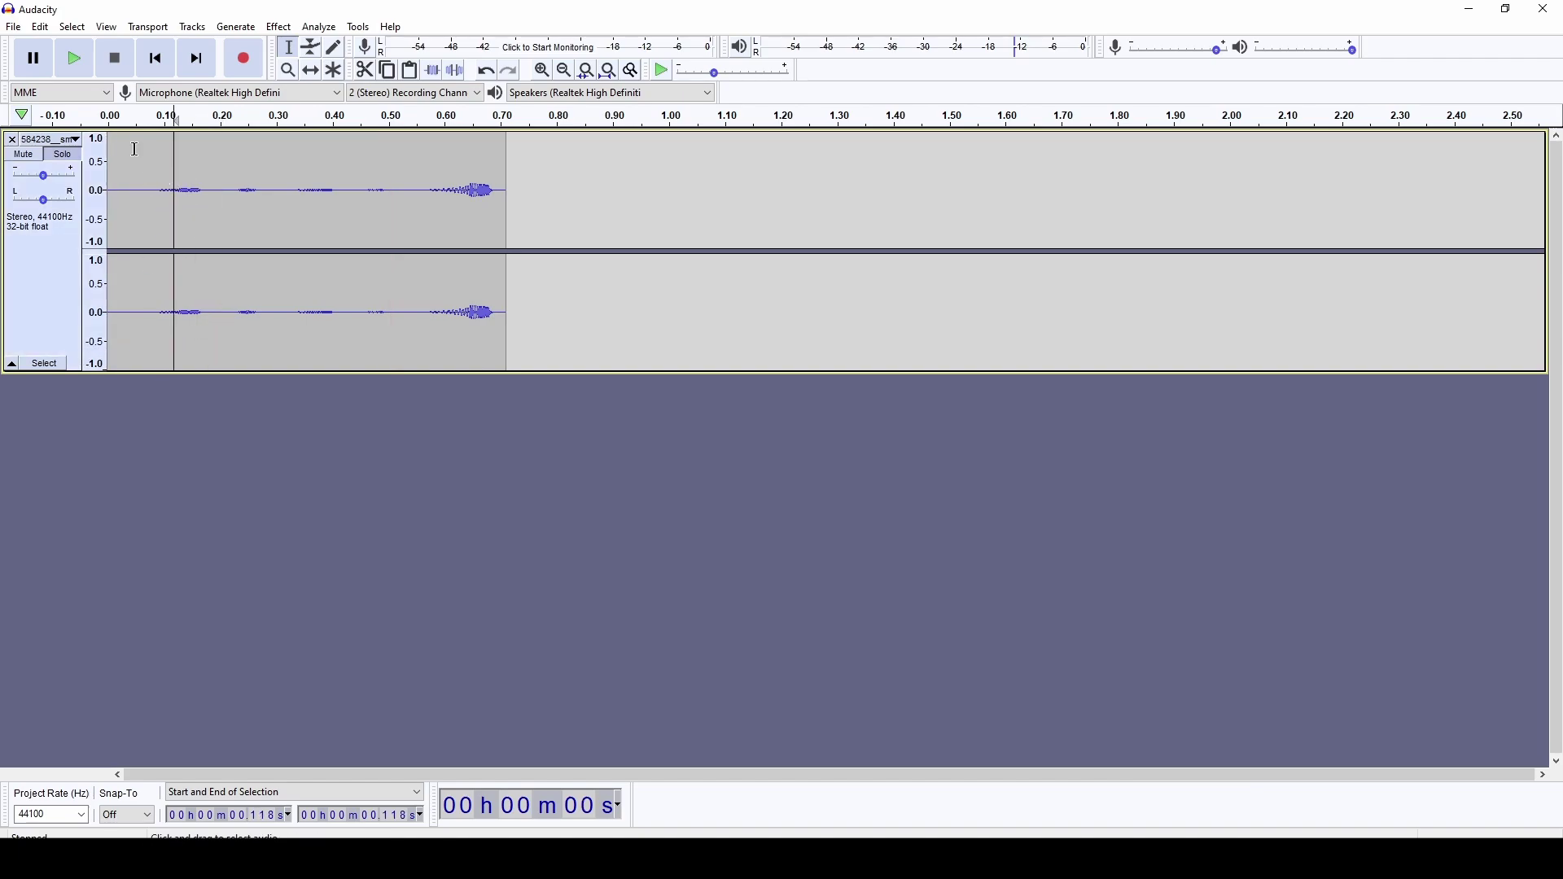
- Play the stereo track from about 0.03 s, and separately play only the last blip between about 0.515 and 0.710 s
left_click(126, 179)
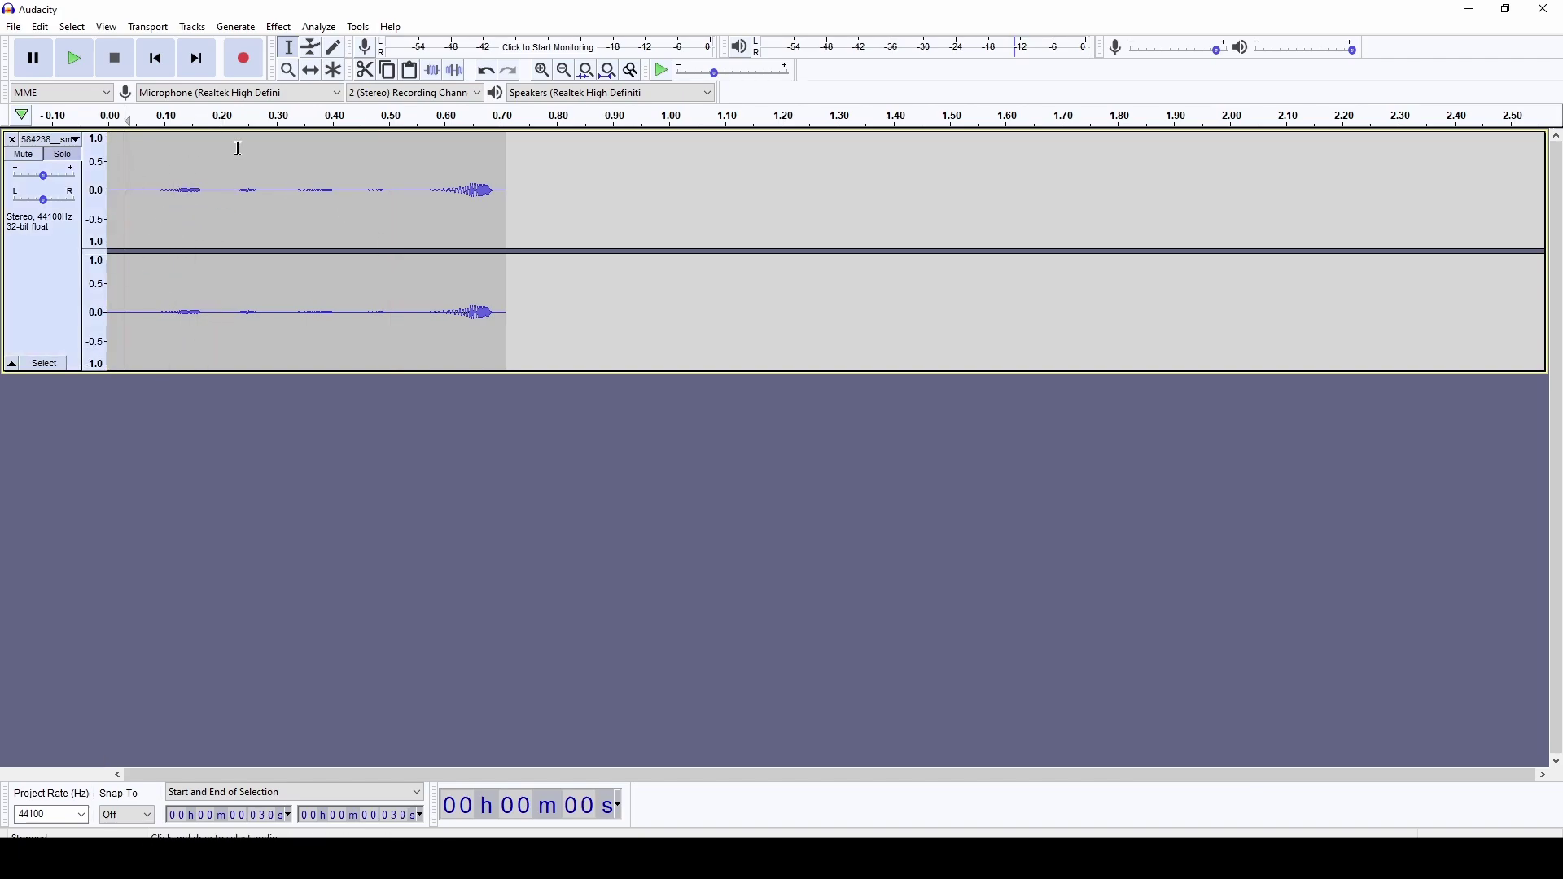
key("space")
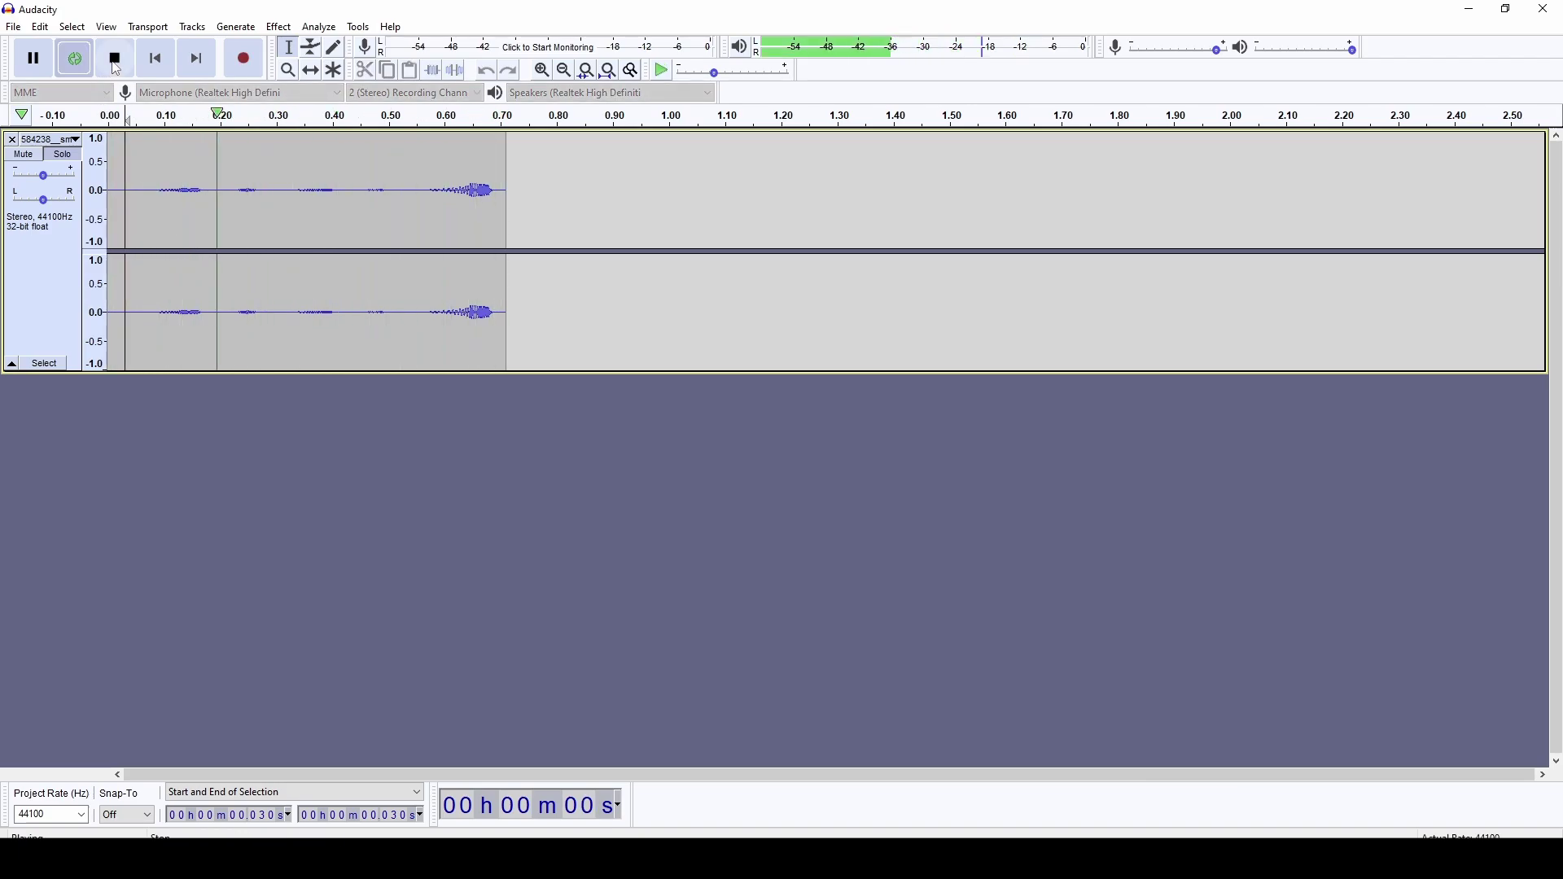
key("space")
left_click_drag(396, 190, 506, 190)
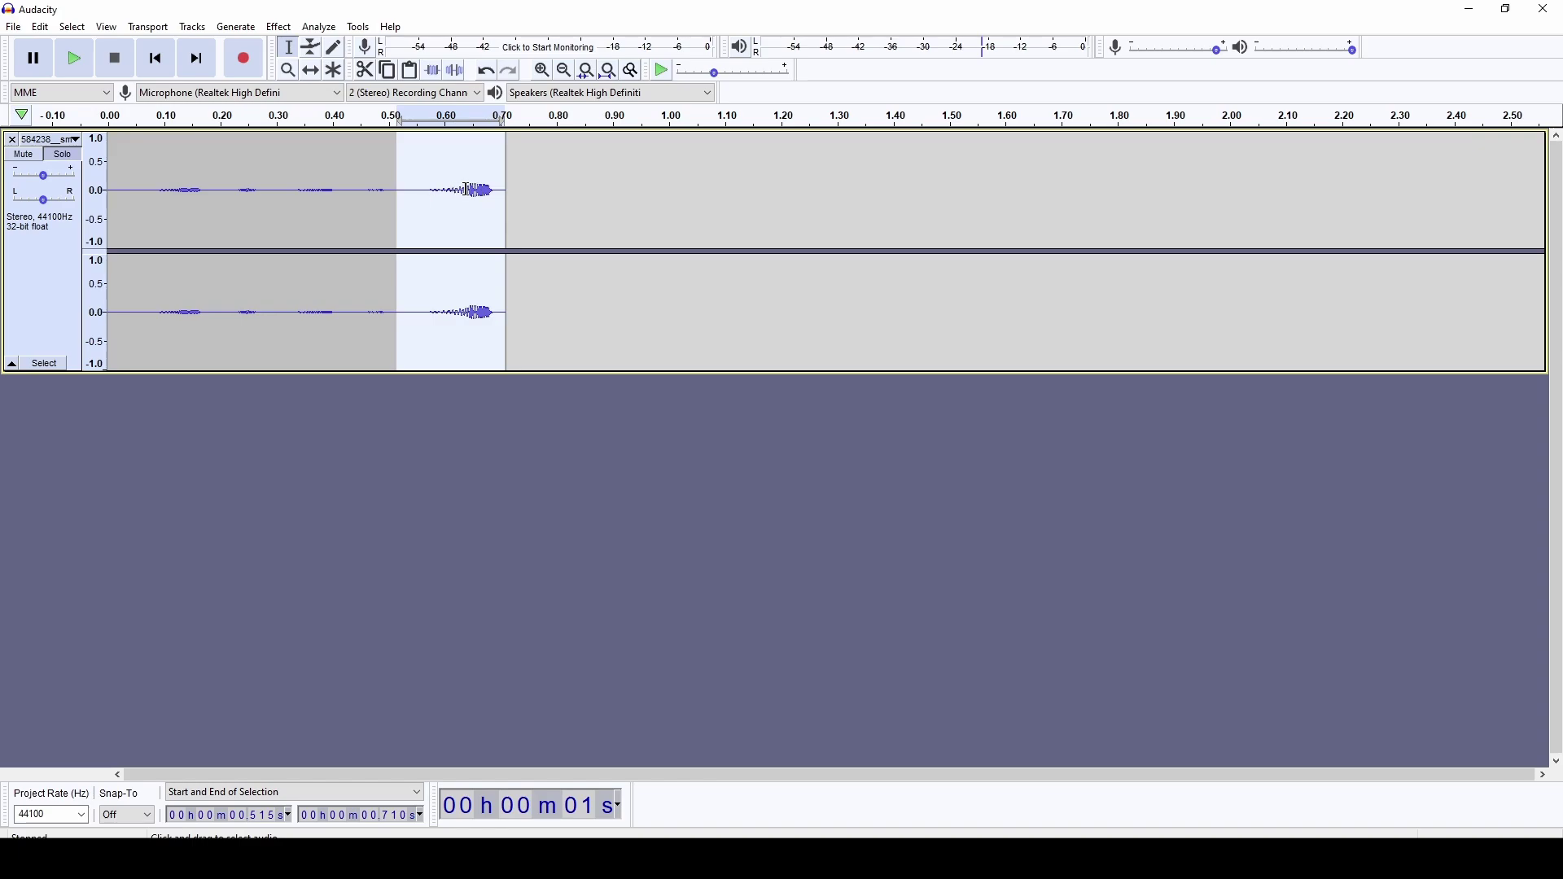
key("space")
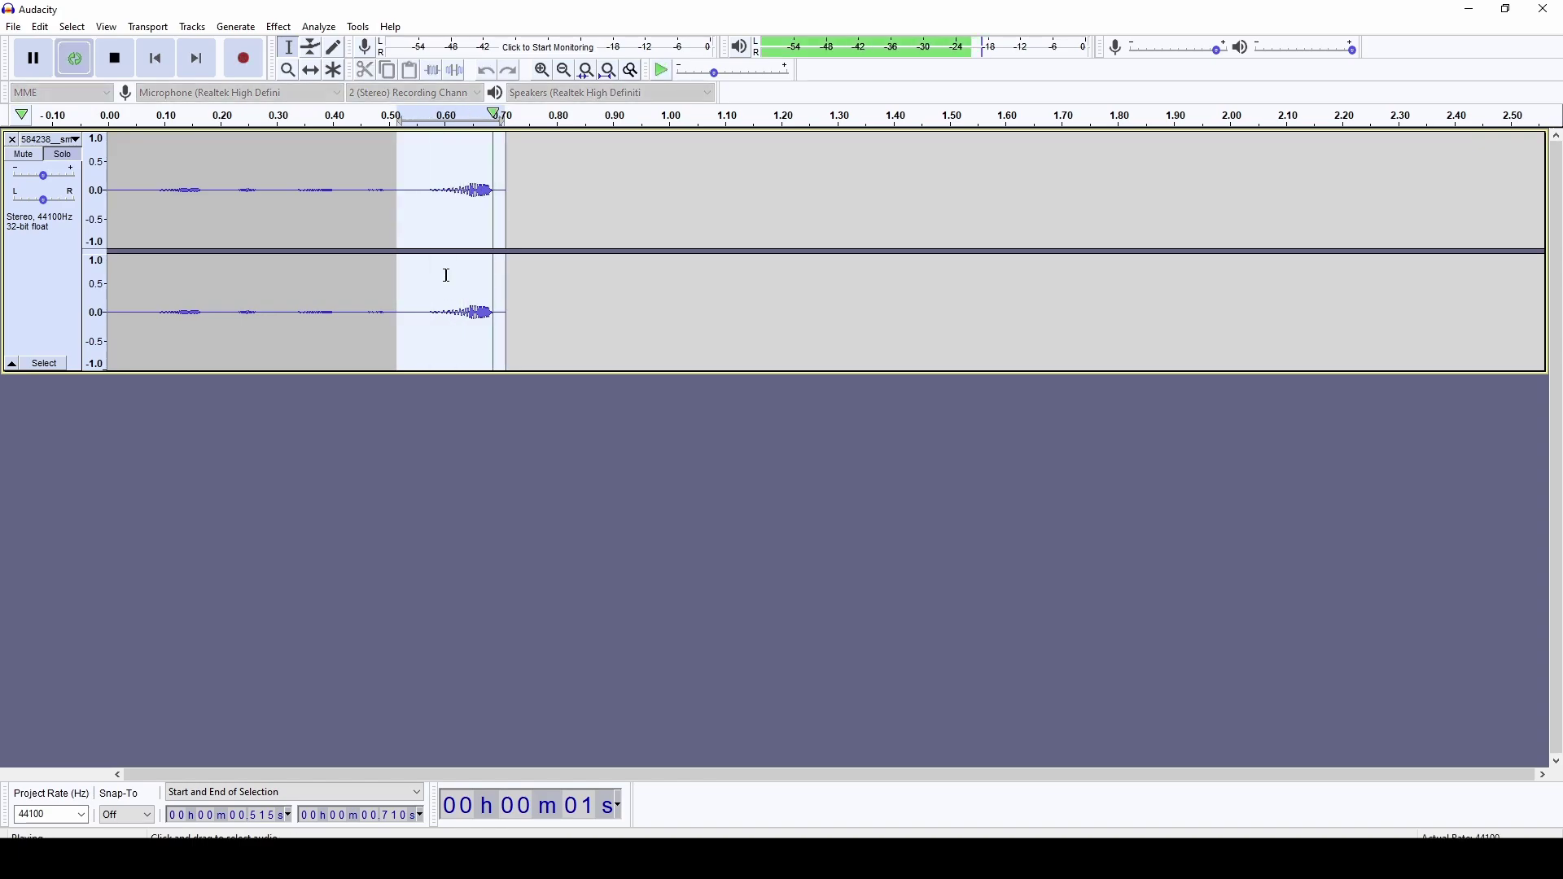
key("space")
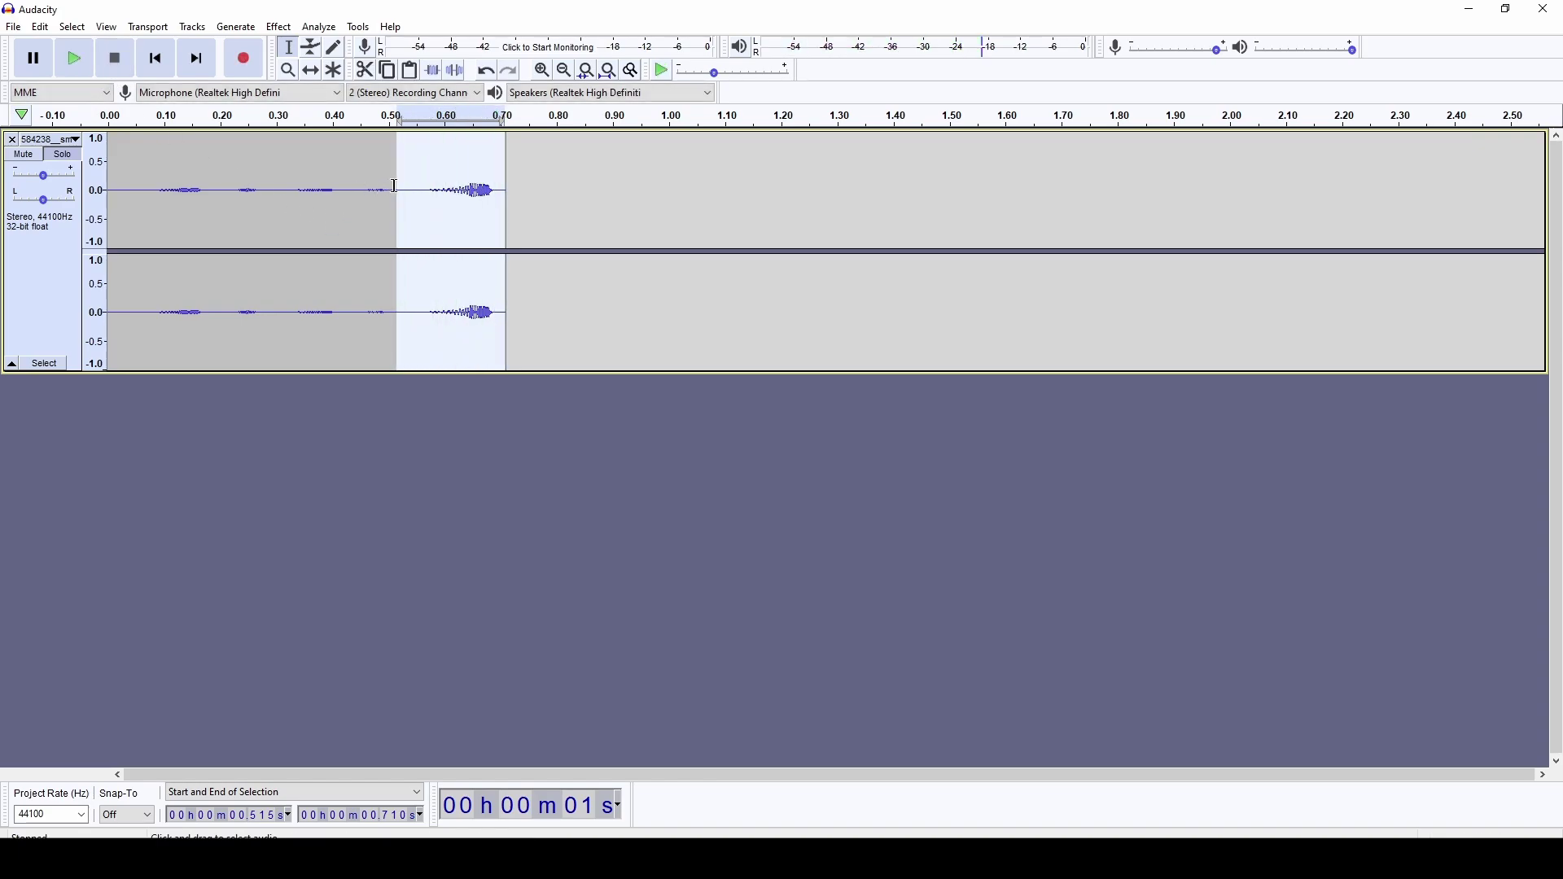
- Delete the audio from the start to about 0.541 s so that only the last blip remains
left_click(395, 192)
left_click_drag(412, 192, 101, 184)
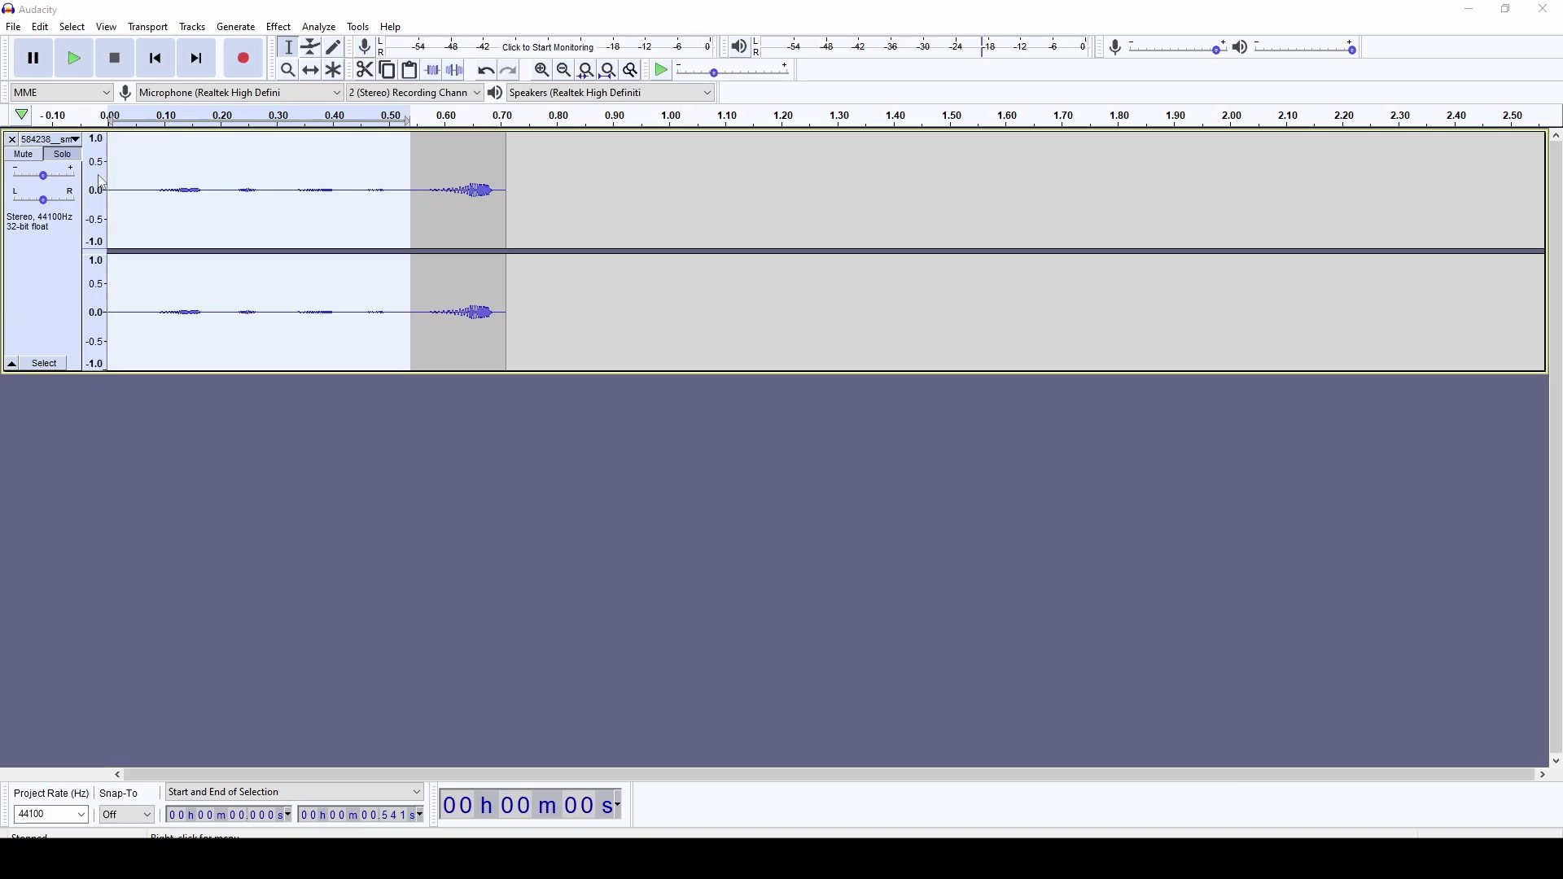
key("Delete")
key("ctrl+1")
key("ctrl+1")
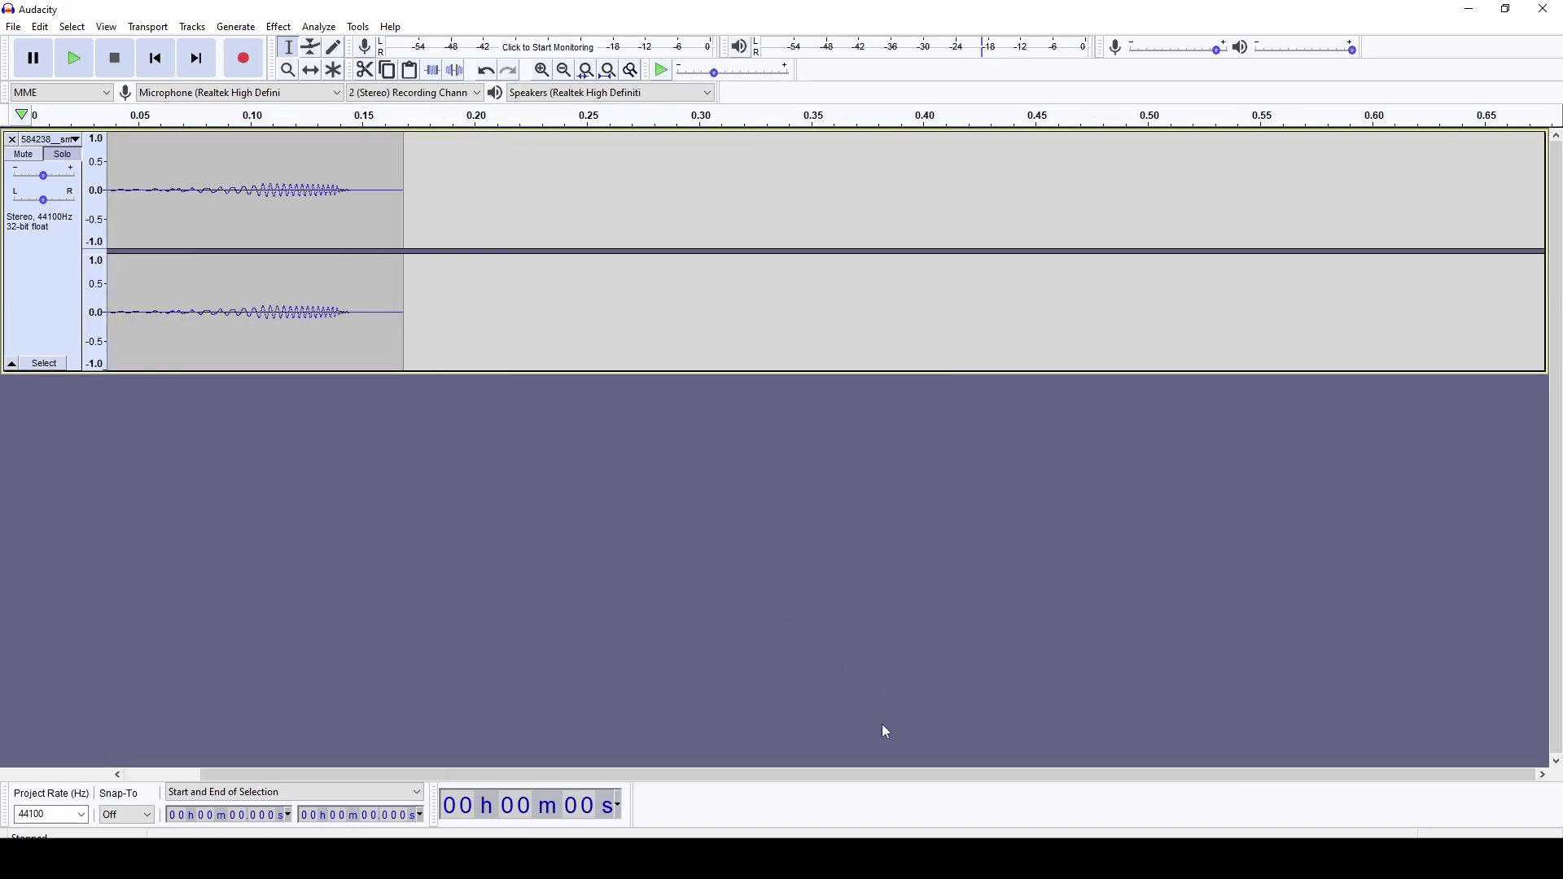
left_click_drag(851, 776, 769, 775)
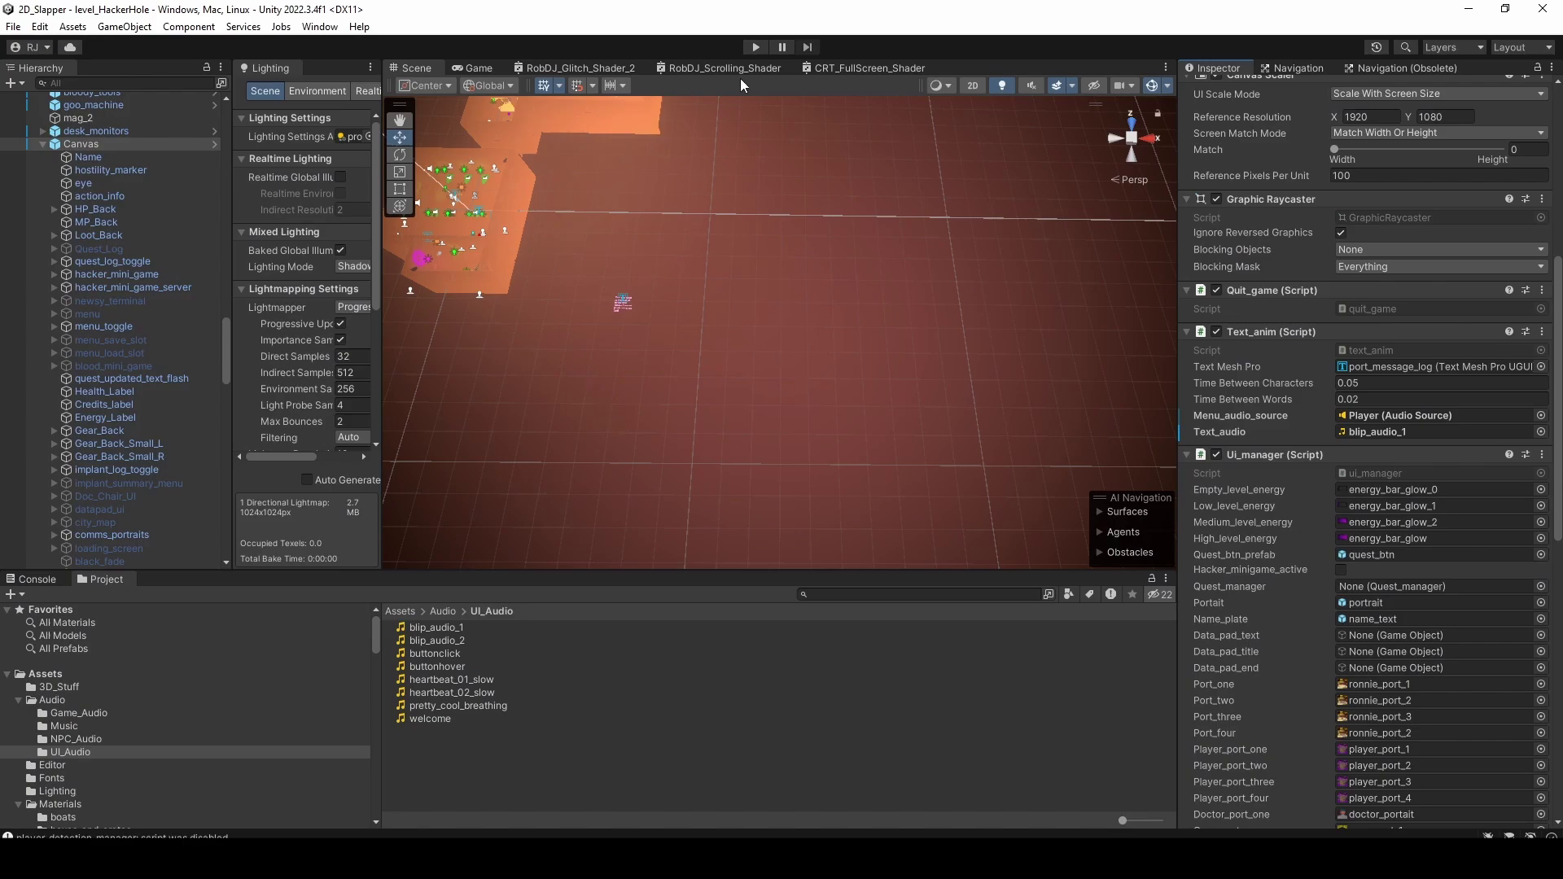
- Run the game in Unity to hear the current dialogue text sound, stop it and return to Audacity
left_click(746, 46)
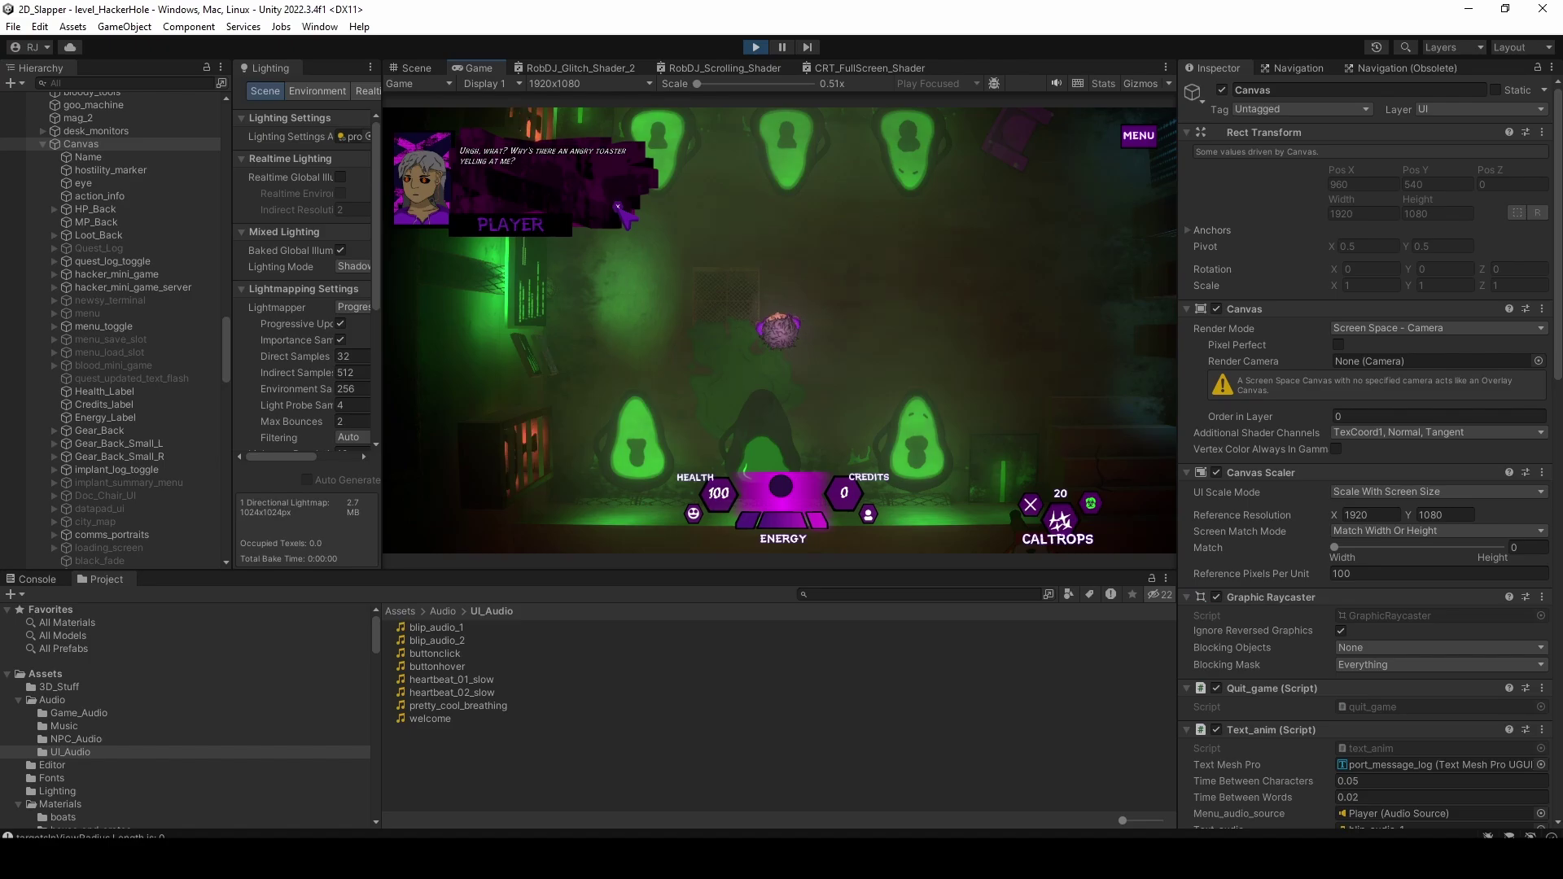
key("ctrl+p")
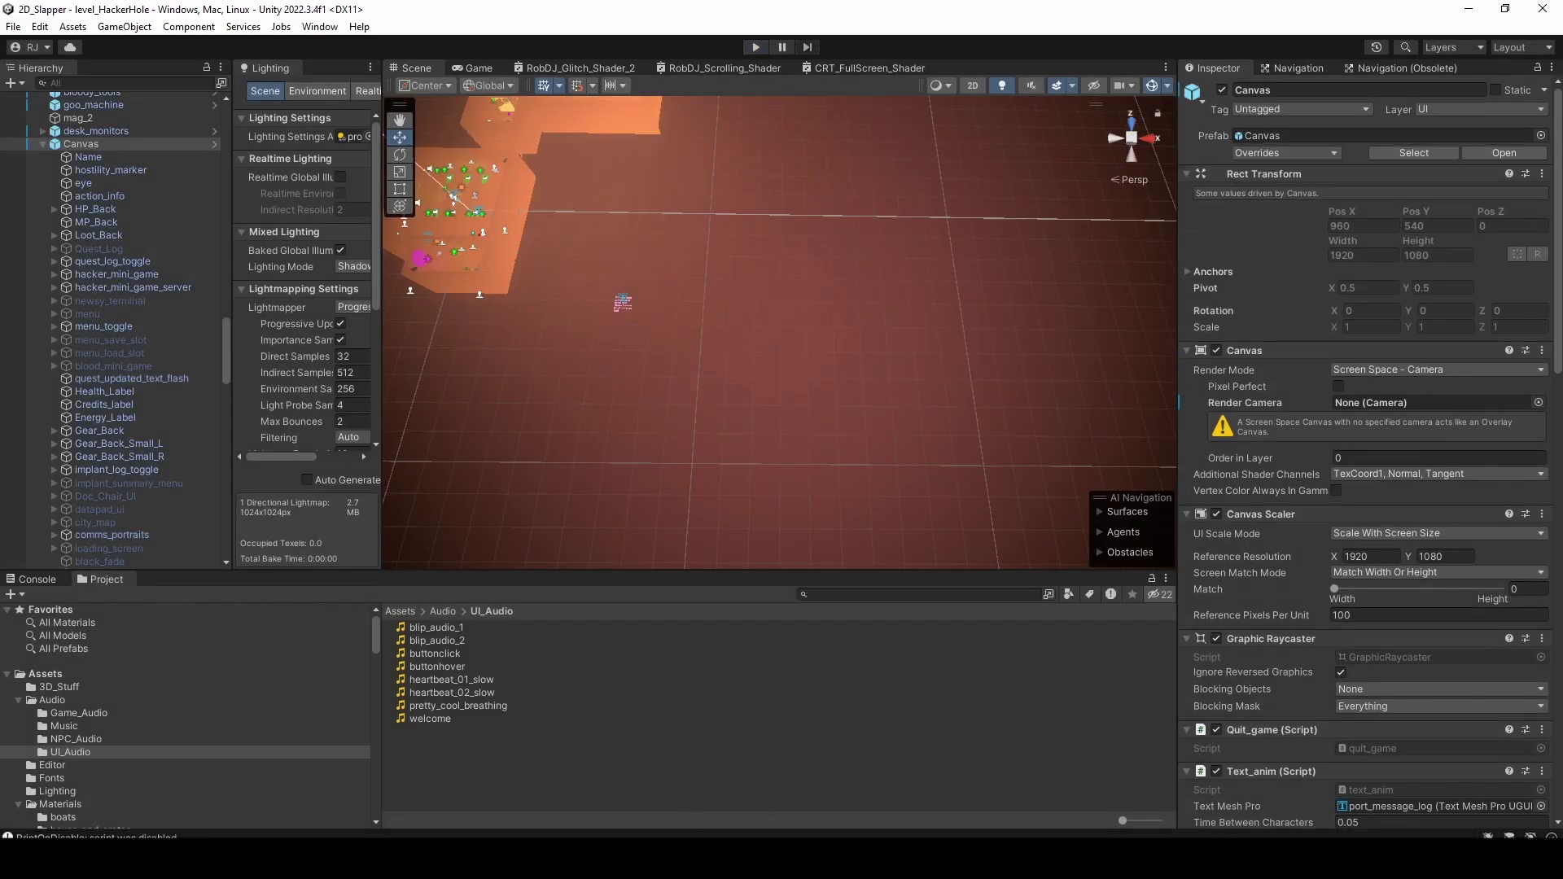
left_click(625, 805)
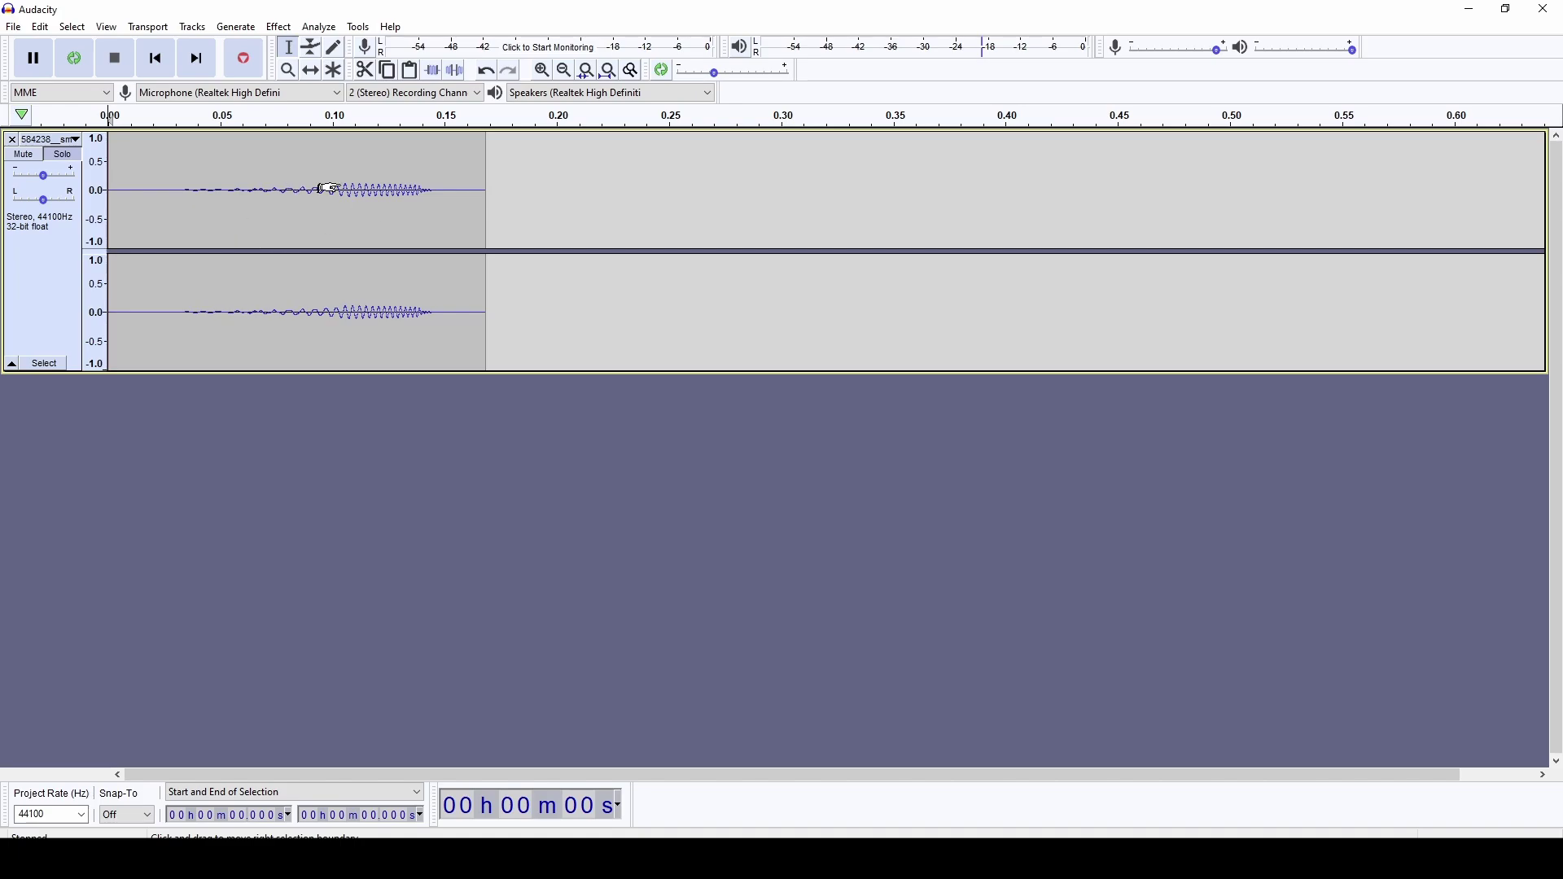
- Trim the blip's silent ends by deleting about 0.026 s plus a small sliver at the start, and about 0.124 to 0.142 s at the end
key("shift+space")
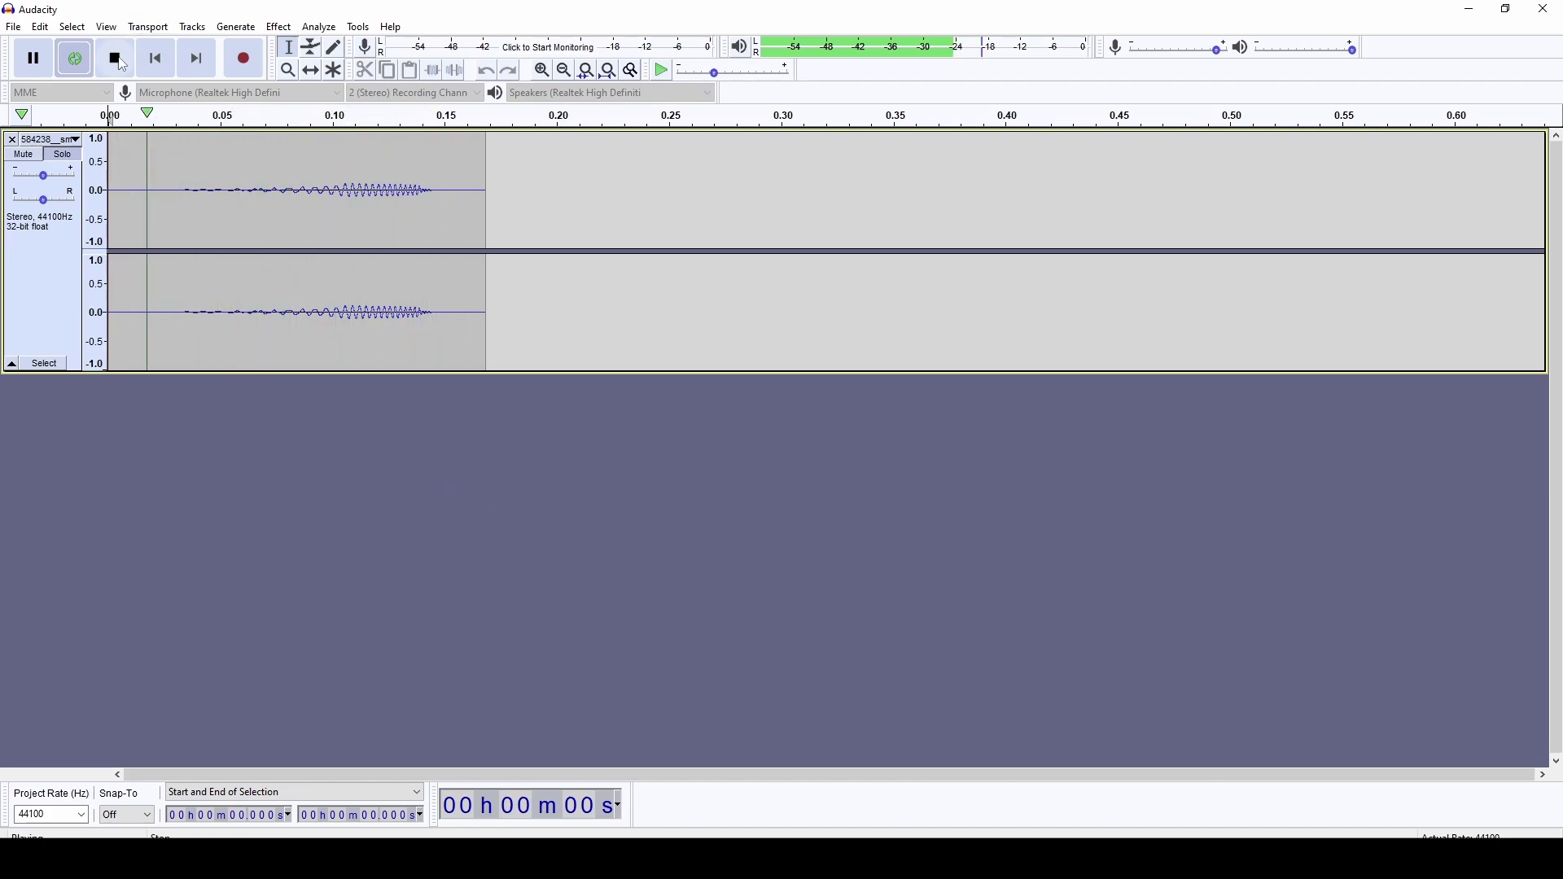
key("space")
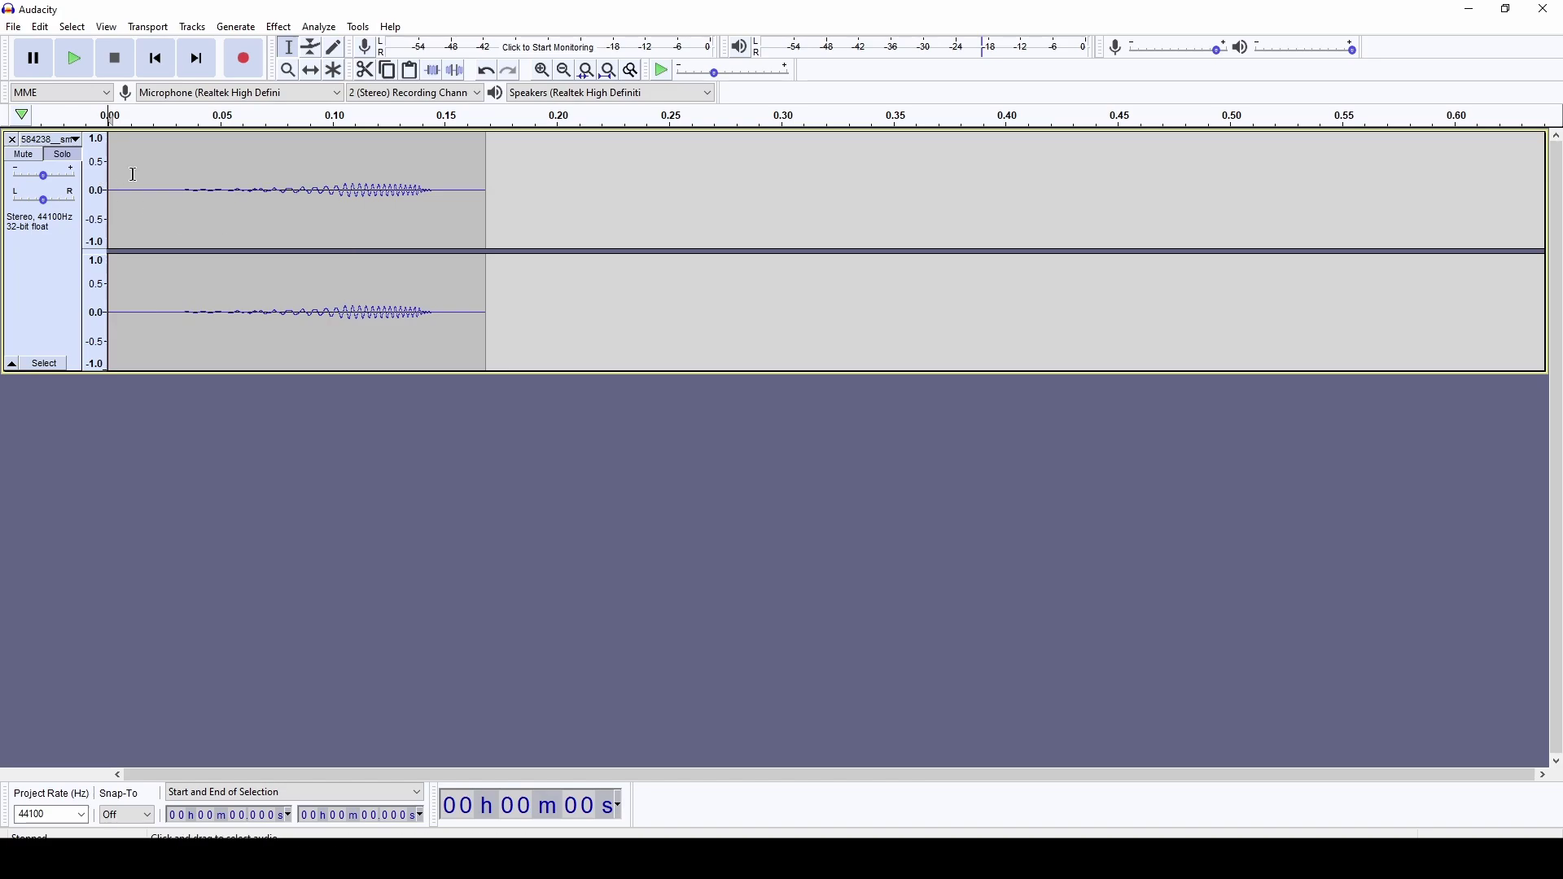
left_click_drag(166, 191, 109, 195)
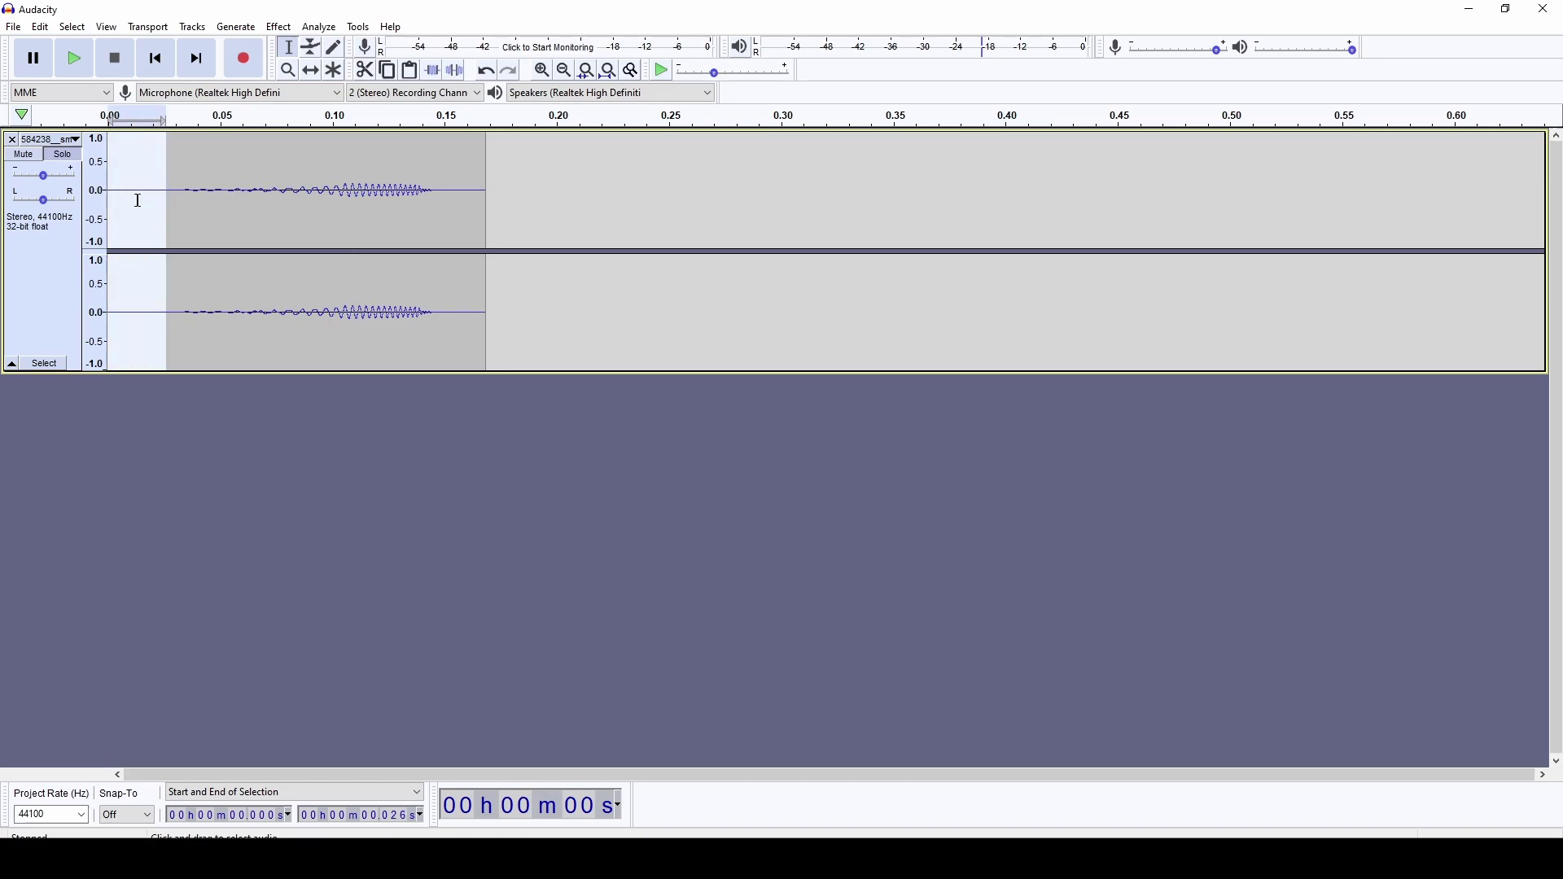
key("Delete")
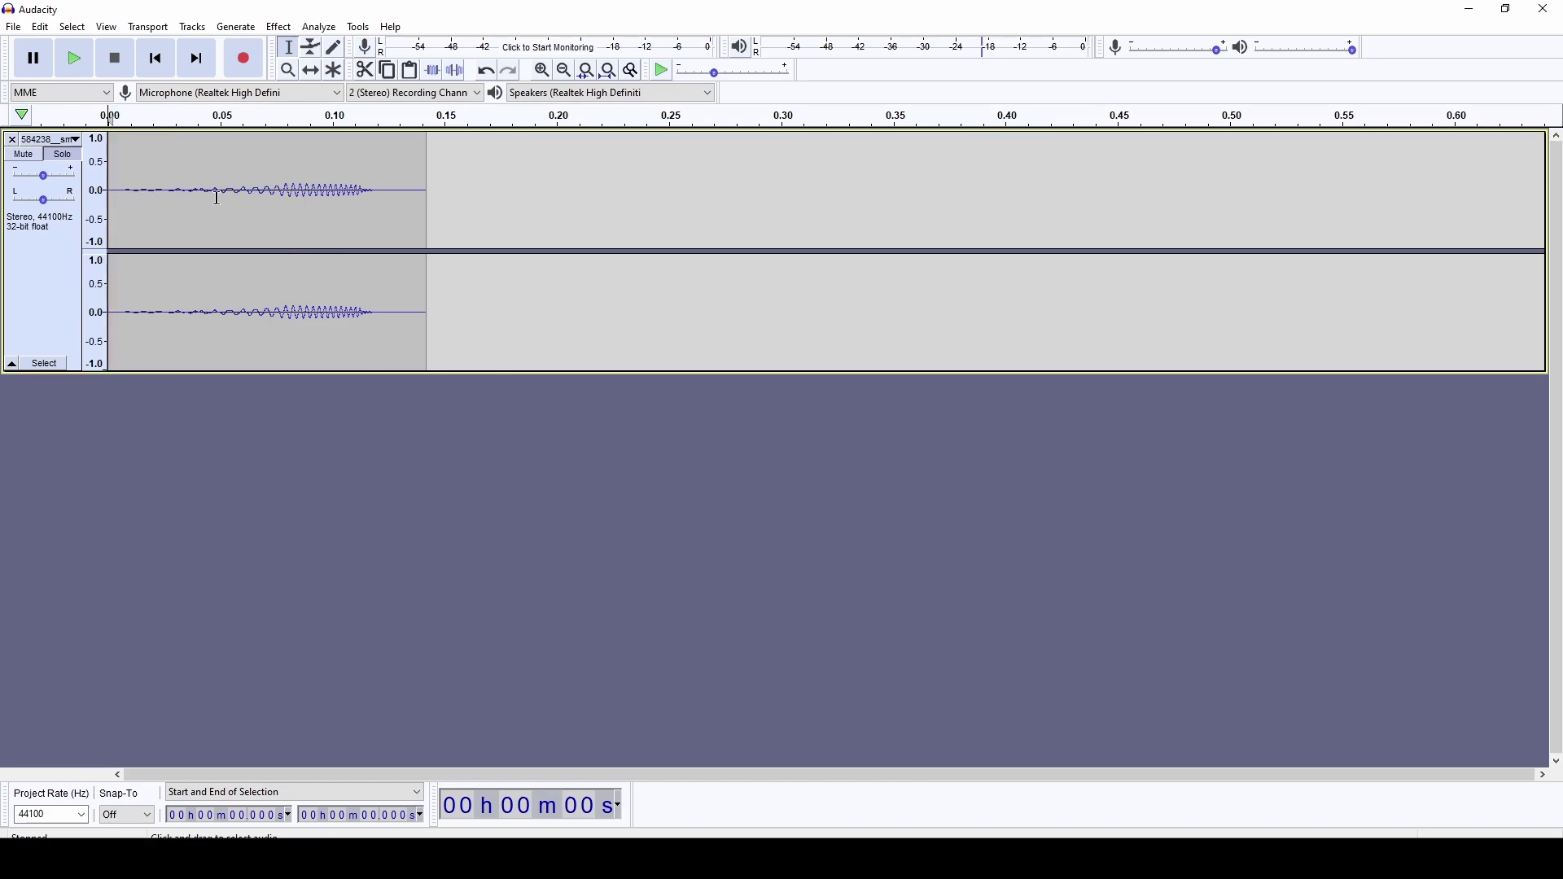
left_click_drag(386, 194, 427, 195)
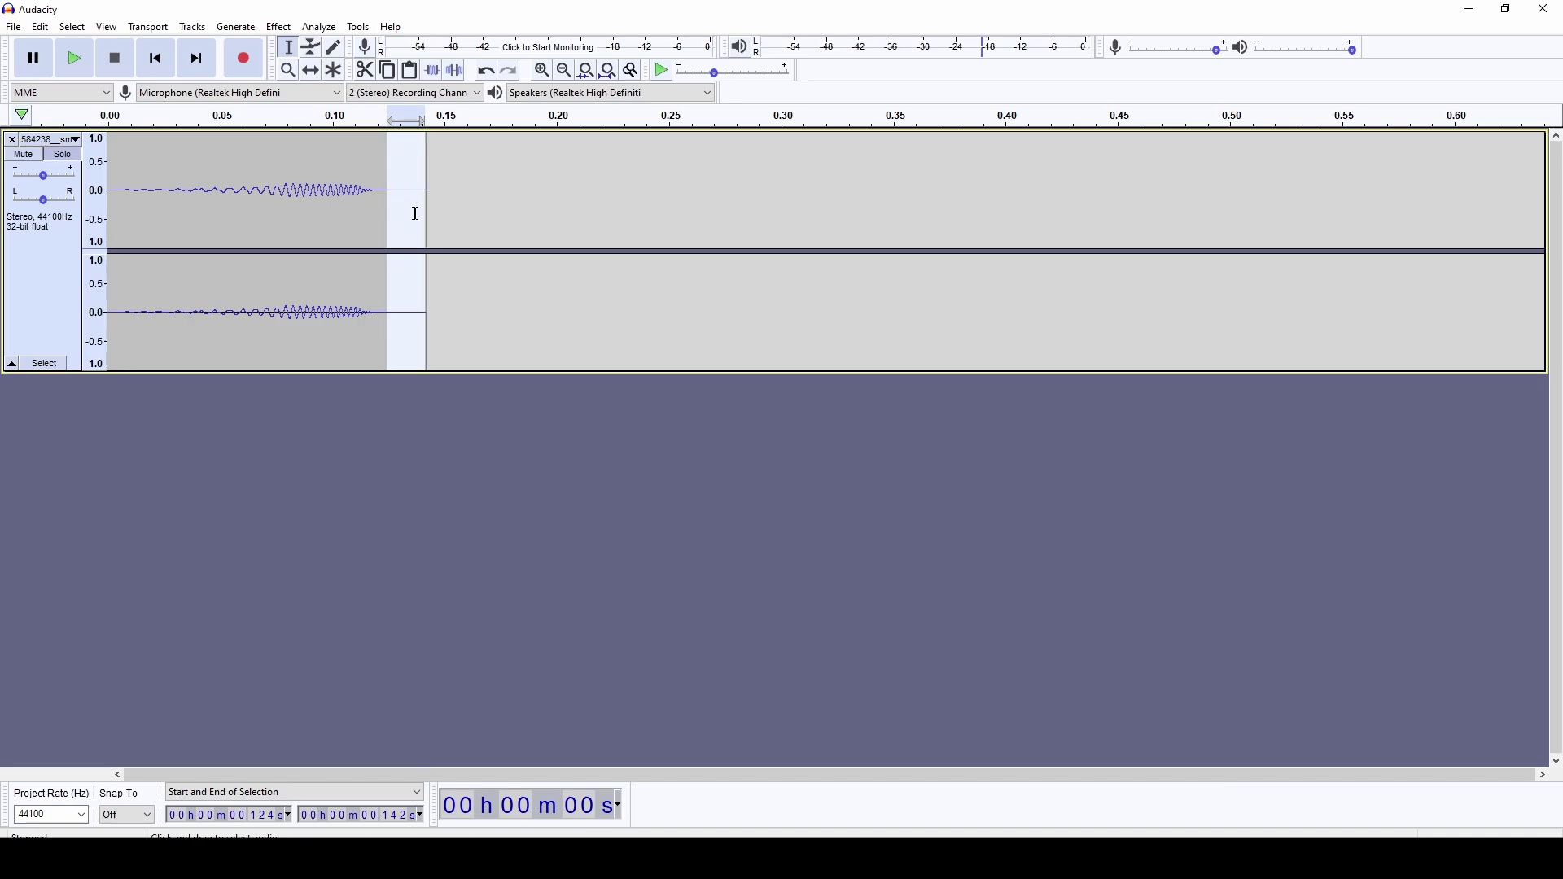
key("Delete")
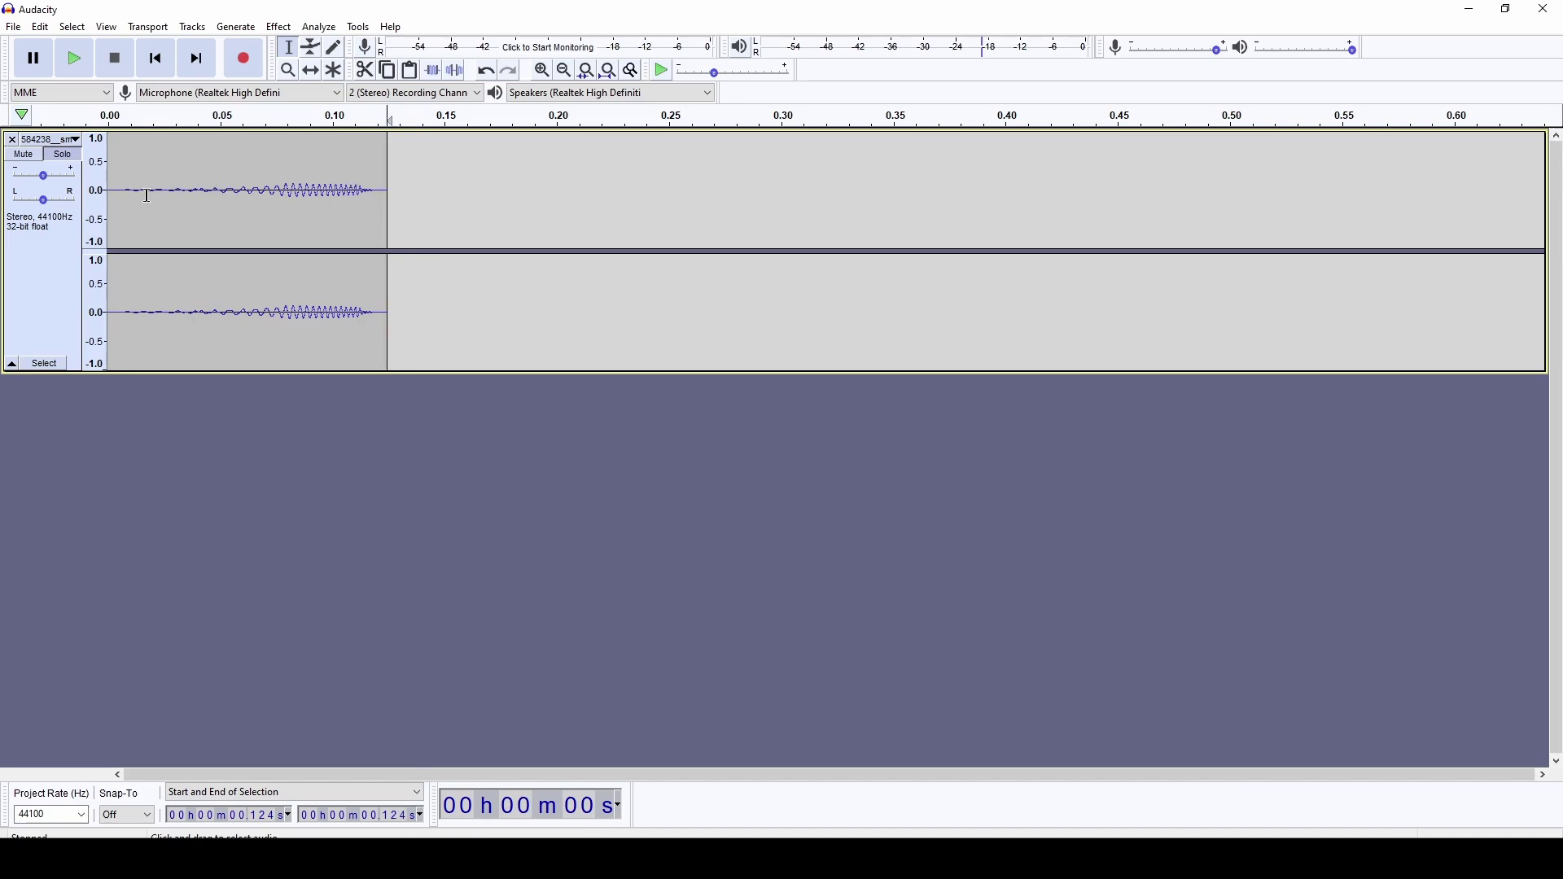
left_click_drag(120, 189, 109, 191)
key("Delete")
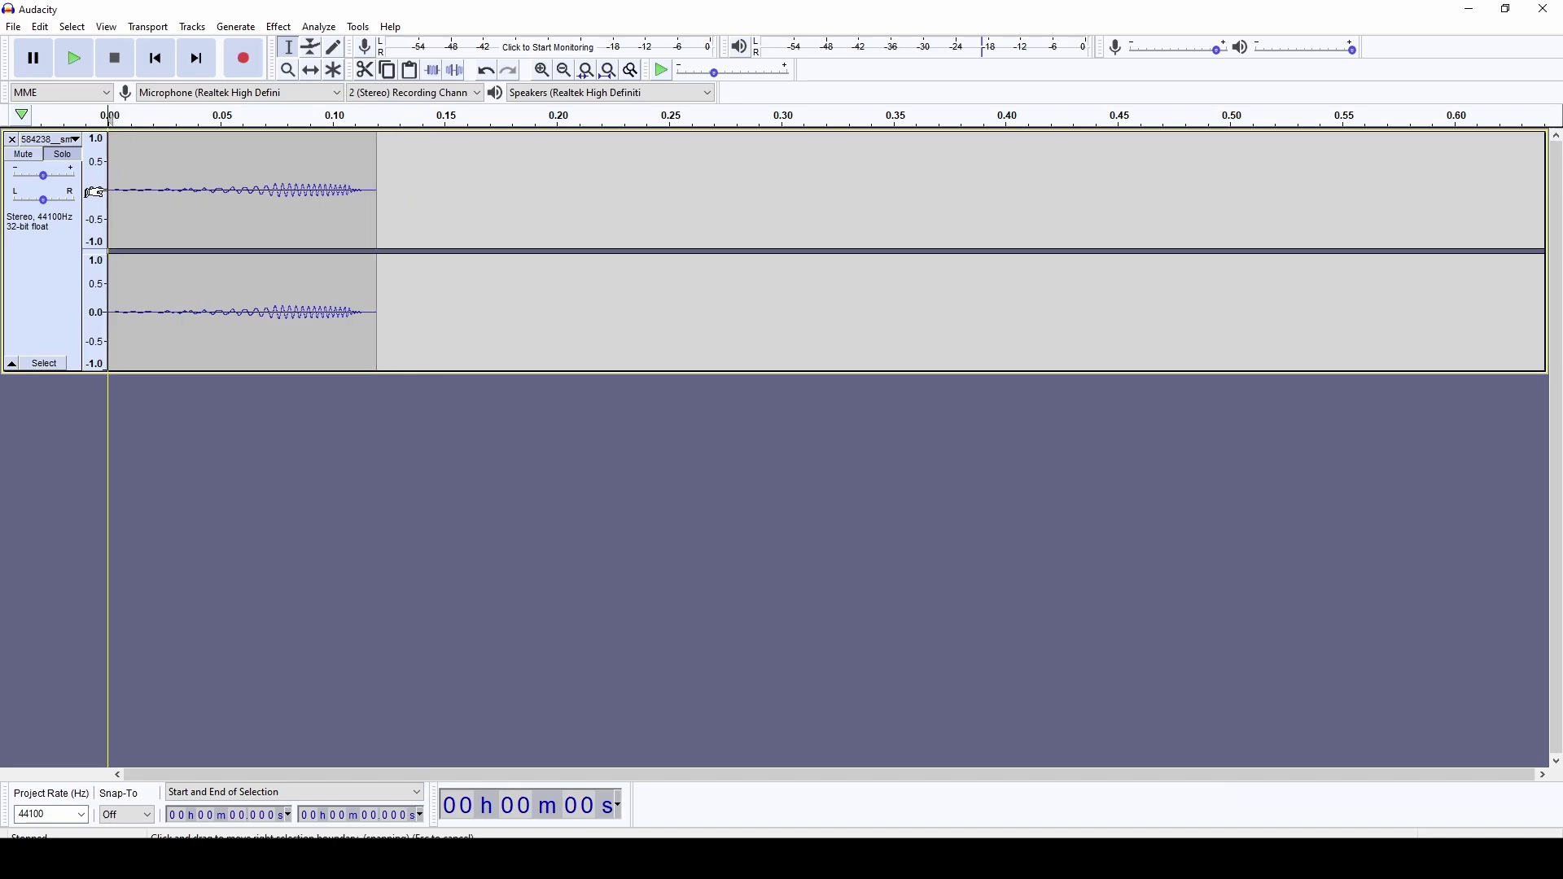
- Play the fully trimmed blip in a loop to hear how it repeats
key("shift")
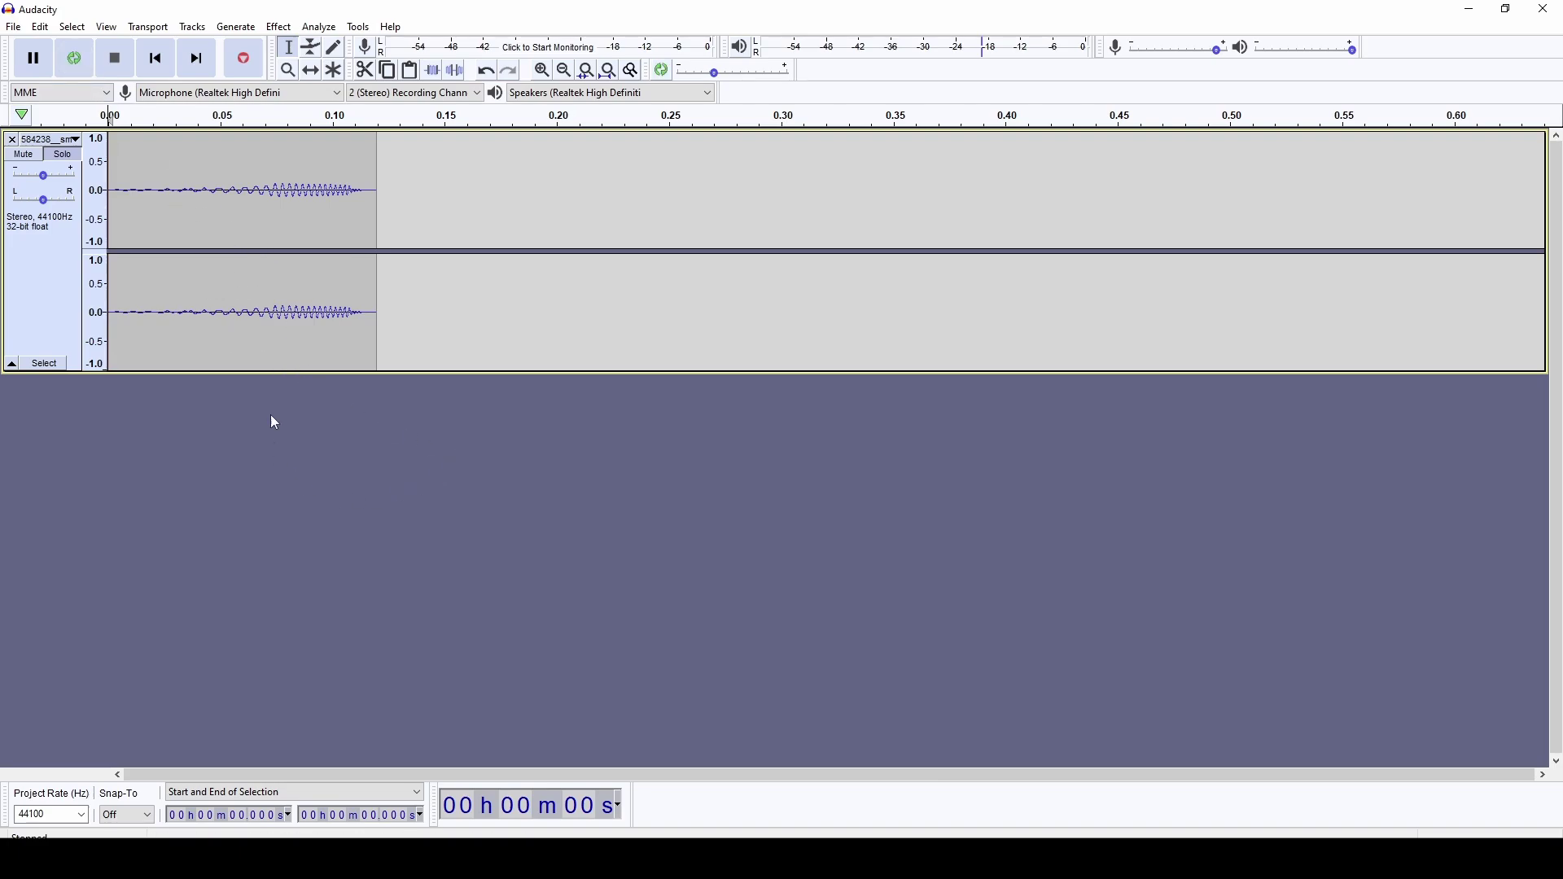
key("shift+space")
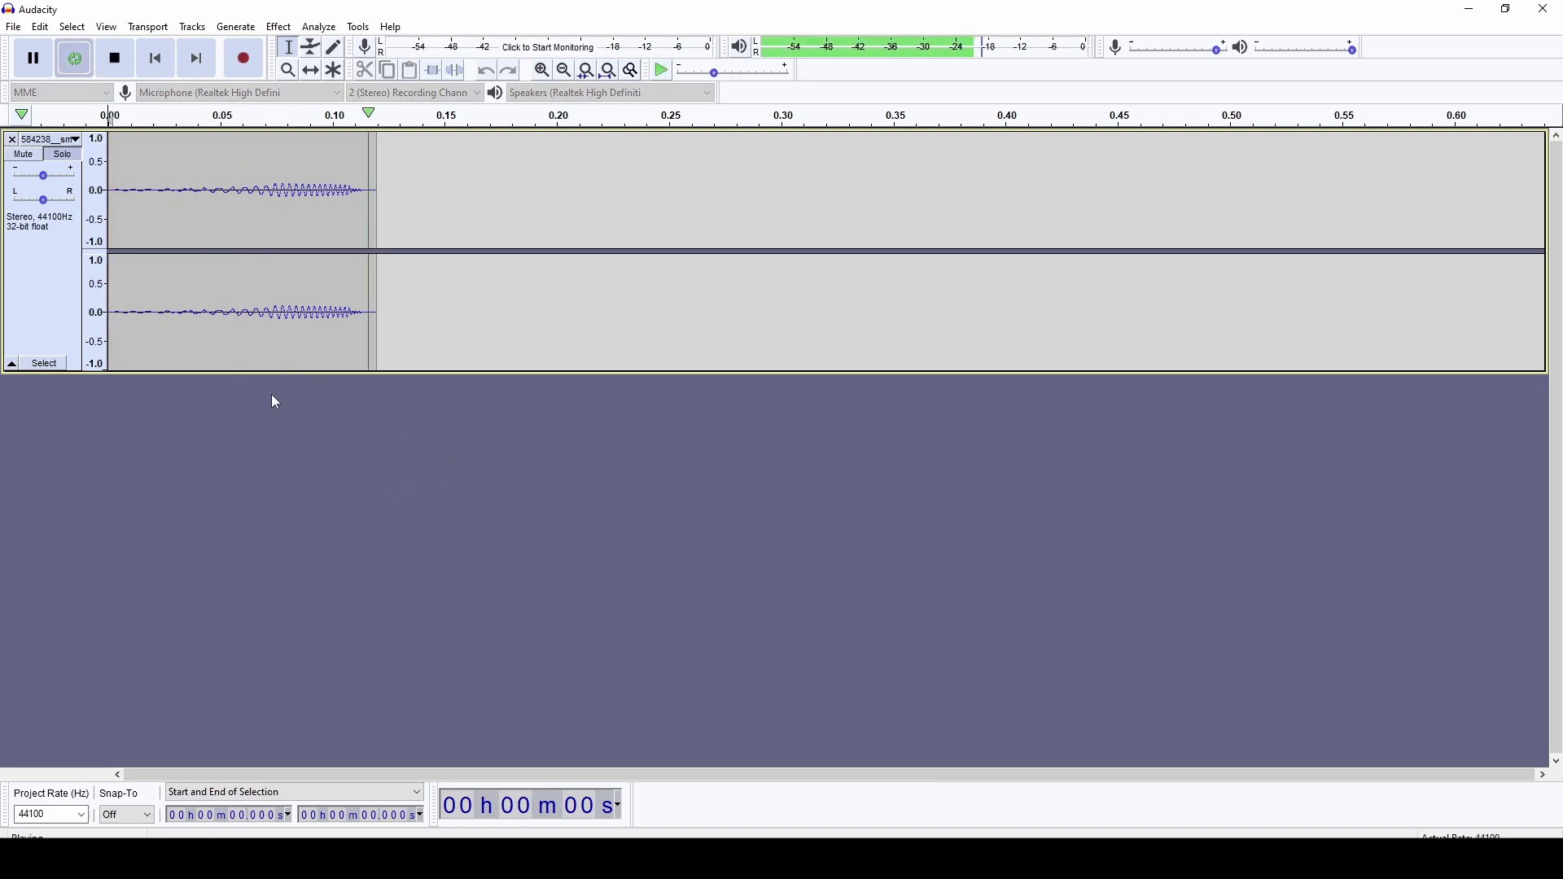
left_click(114, 58)
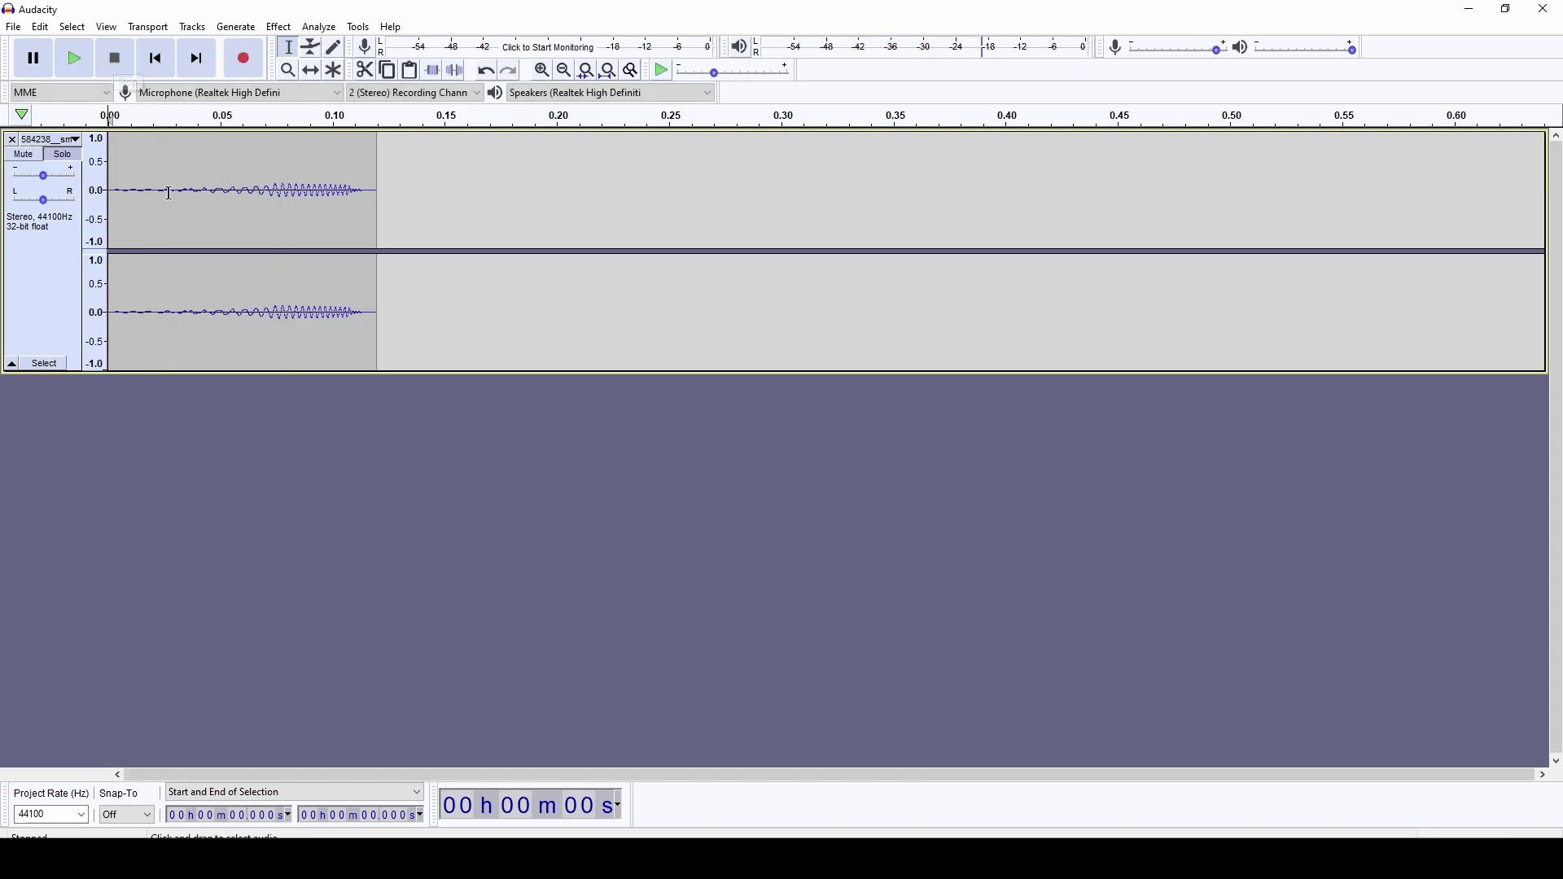
- Export the trimmed blip as an MP3 named blip_audio_3 in the GameProjectAudio folder, leaving the metadata tags empty
left_click(14, 27)
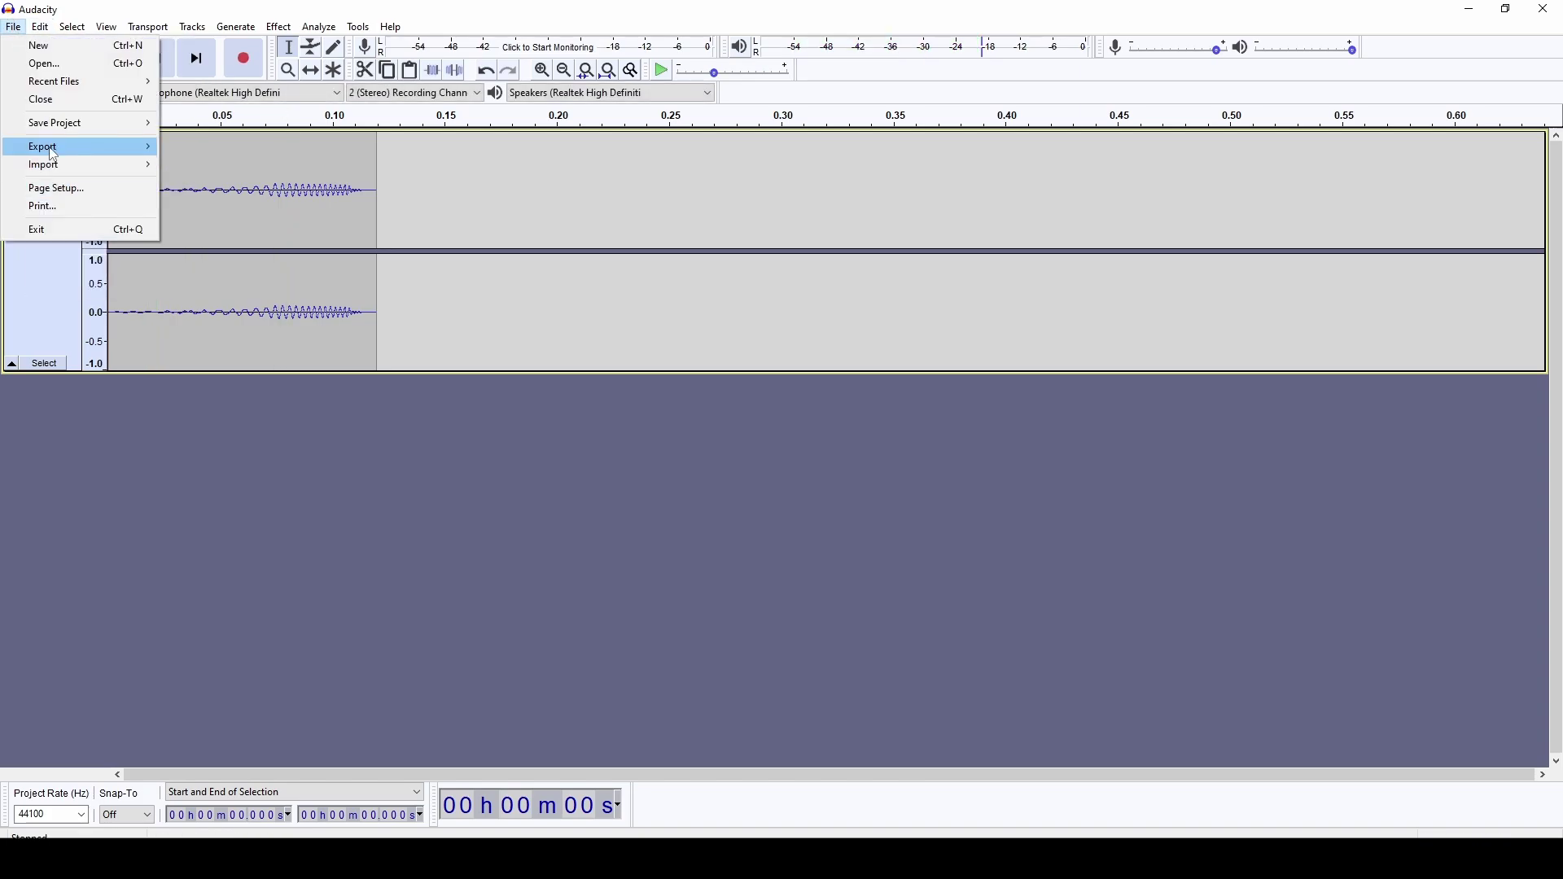
mouse_move(53, 153)
left_click(253, 149)
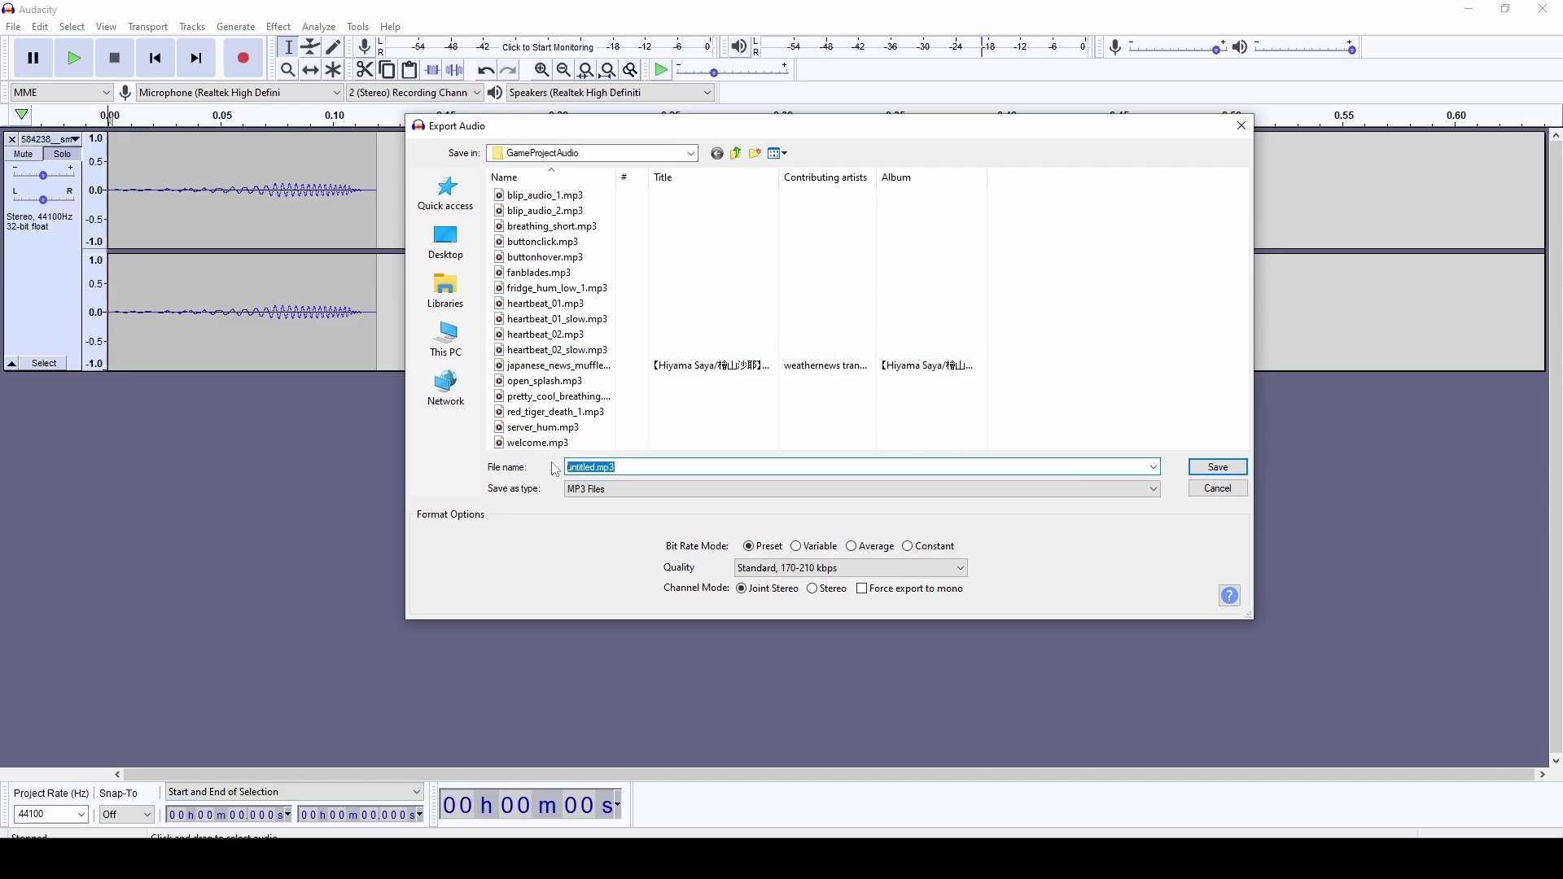
type("blip_au")
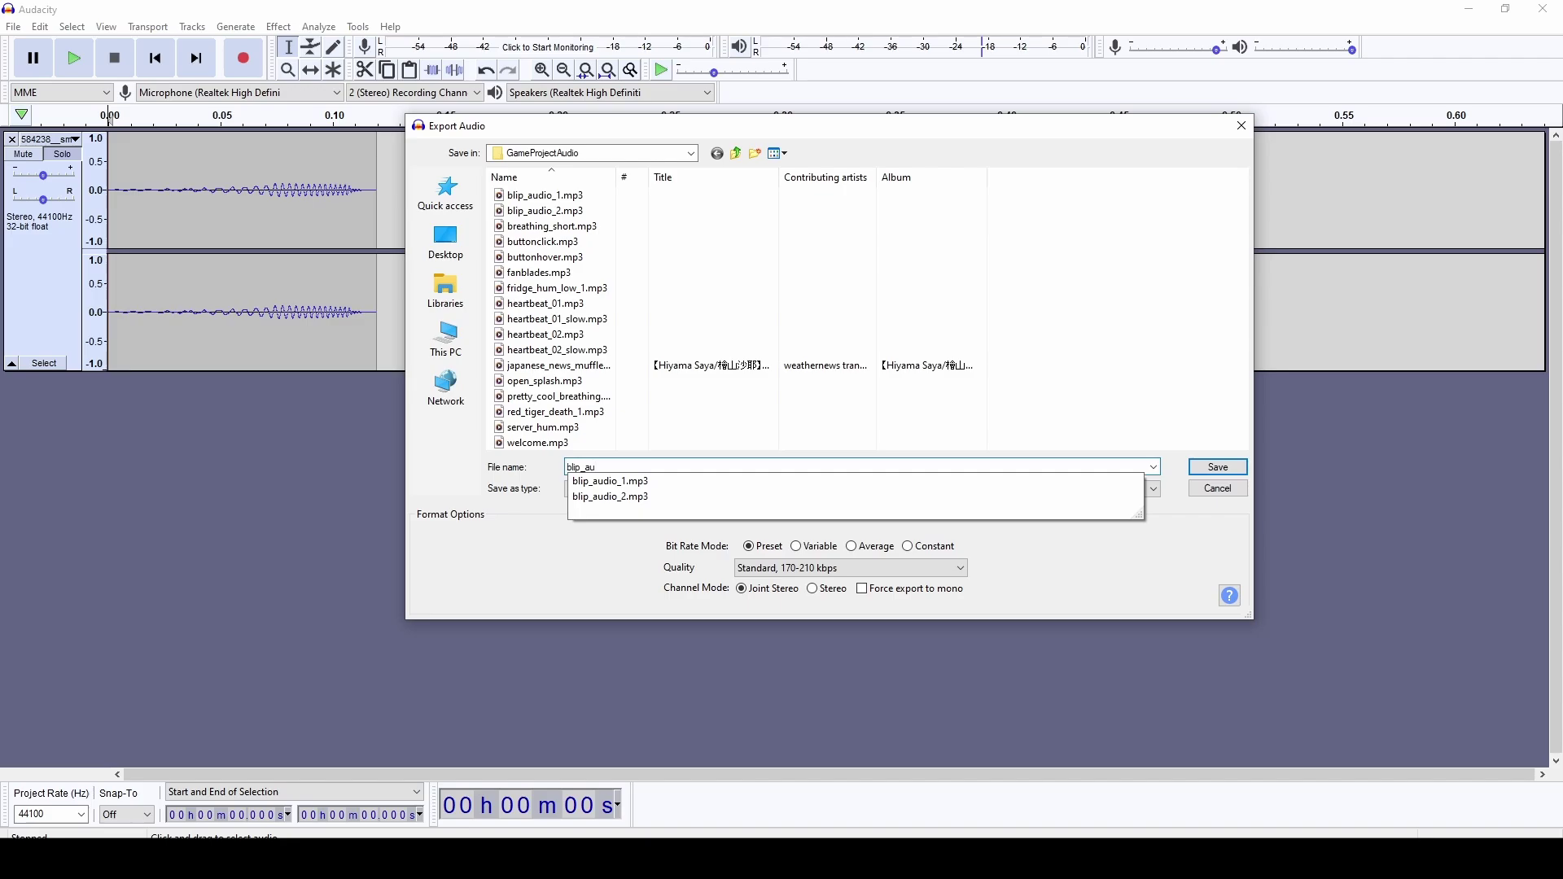
type("dio_3")
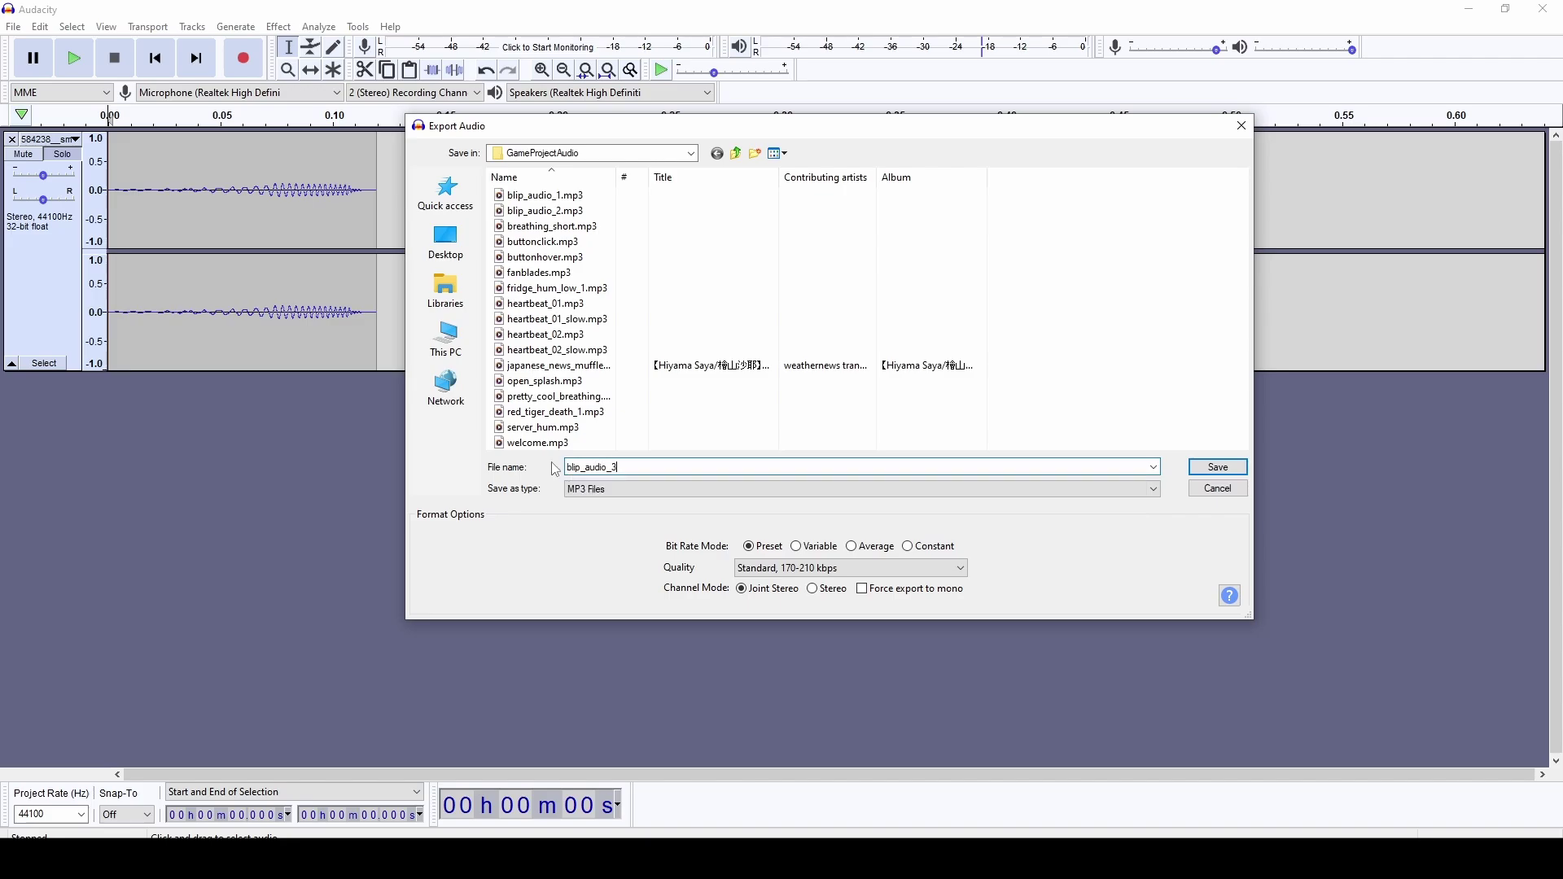
left_click(1220, 469)
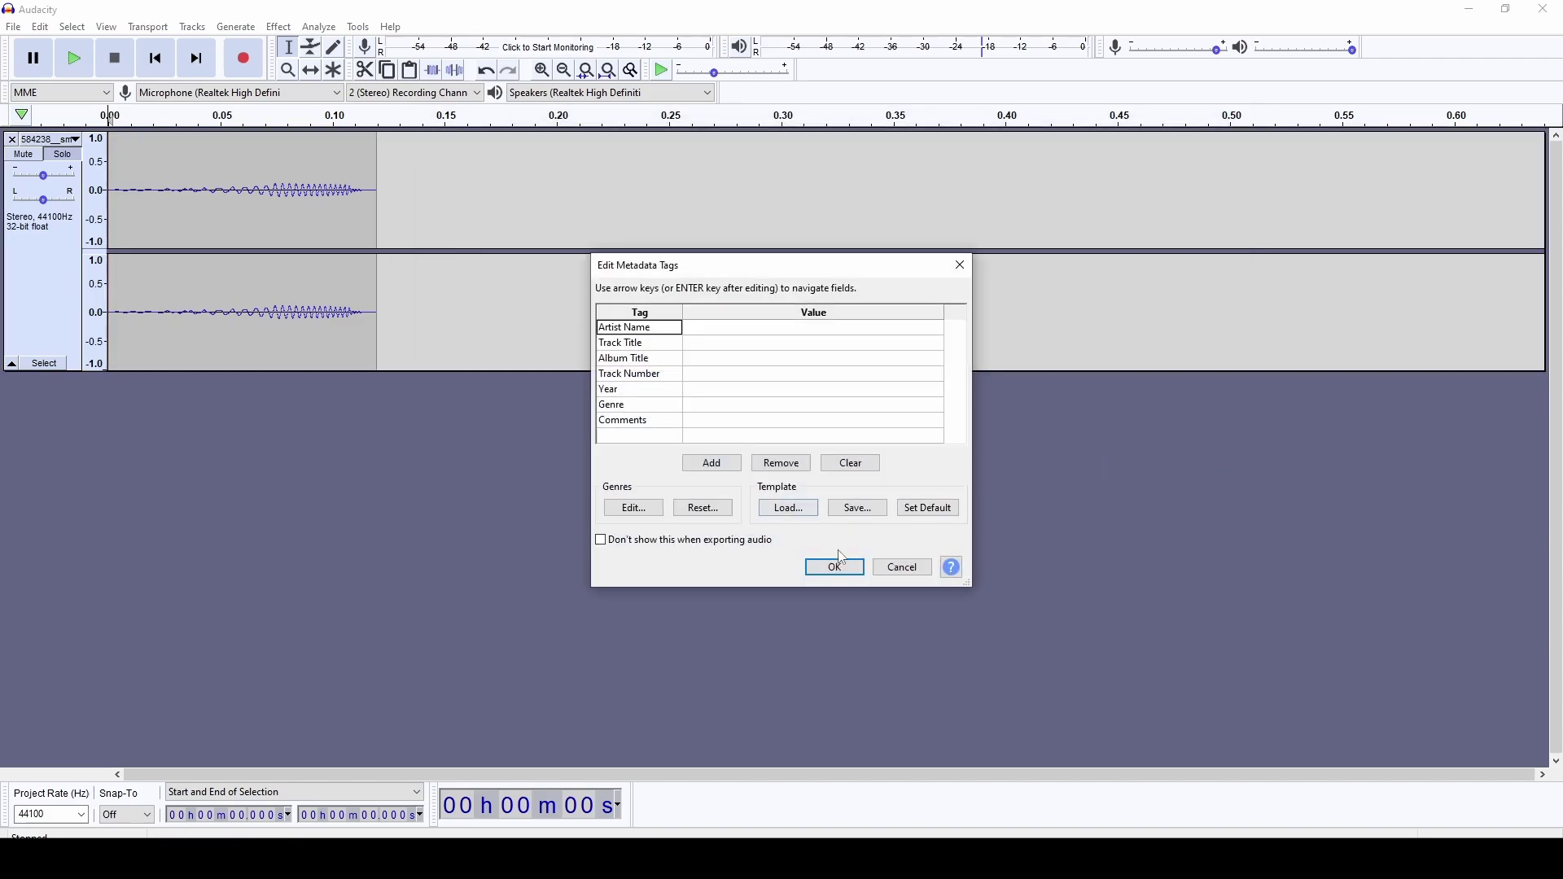
left_click(833, 567)
- Switch to Unity and assign the blip_audio_3 clip as Text_audio in the Canvas object's Text_anim script
key("alt+Tab")
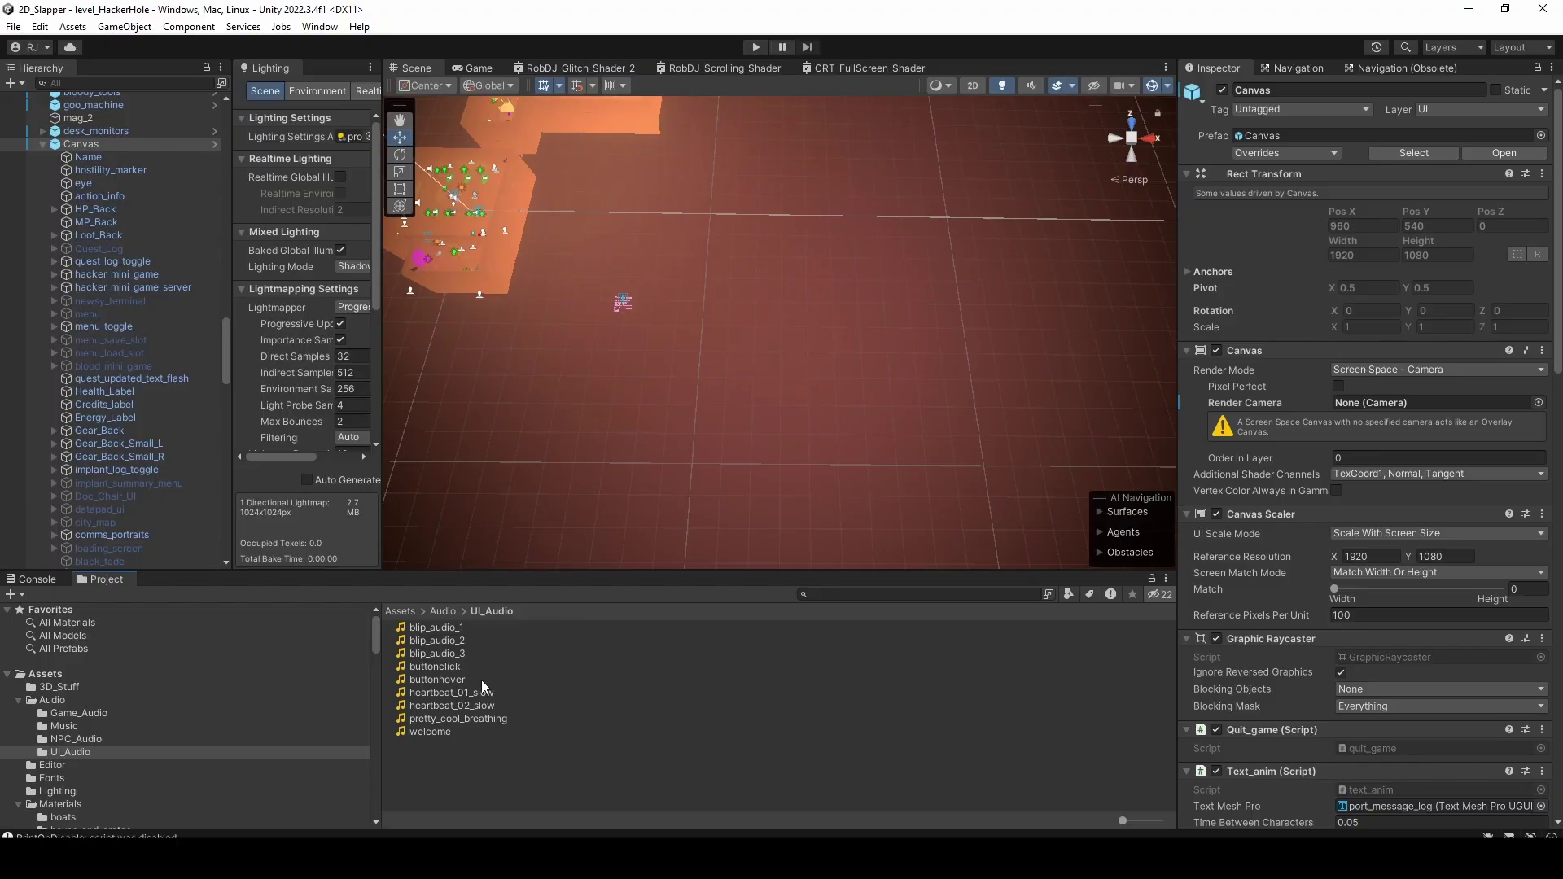
left_click(432, 654)
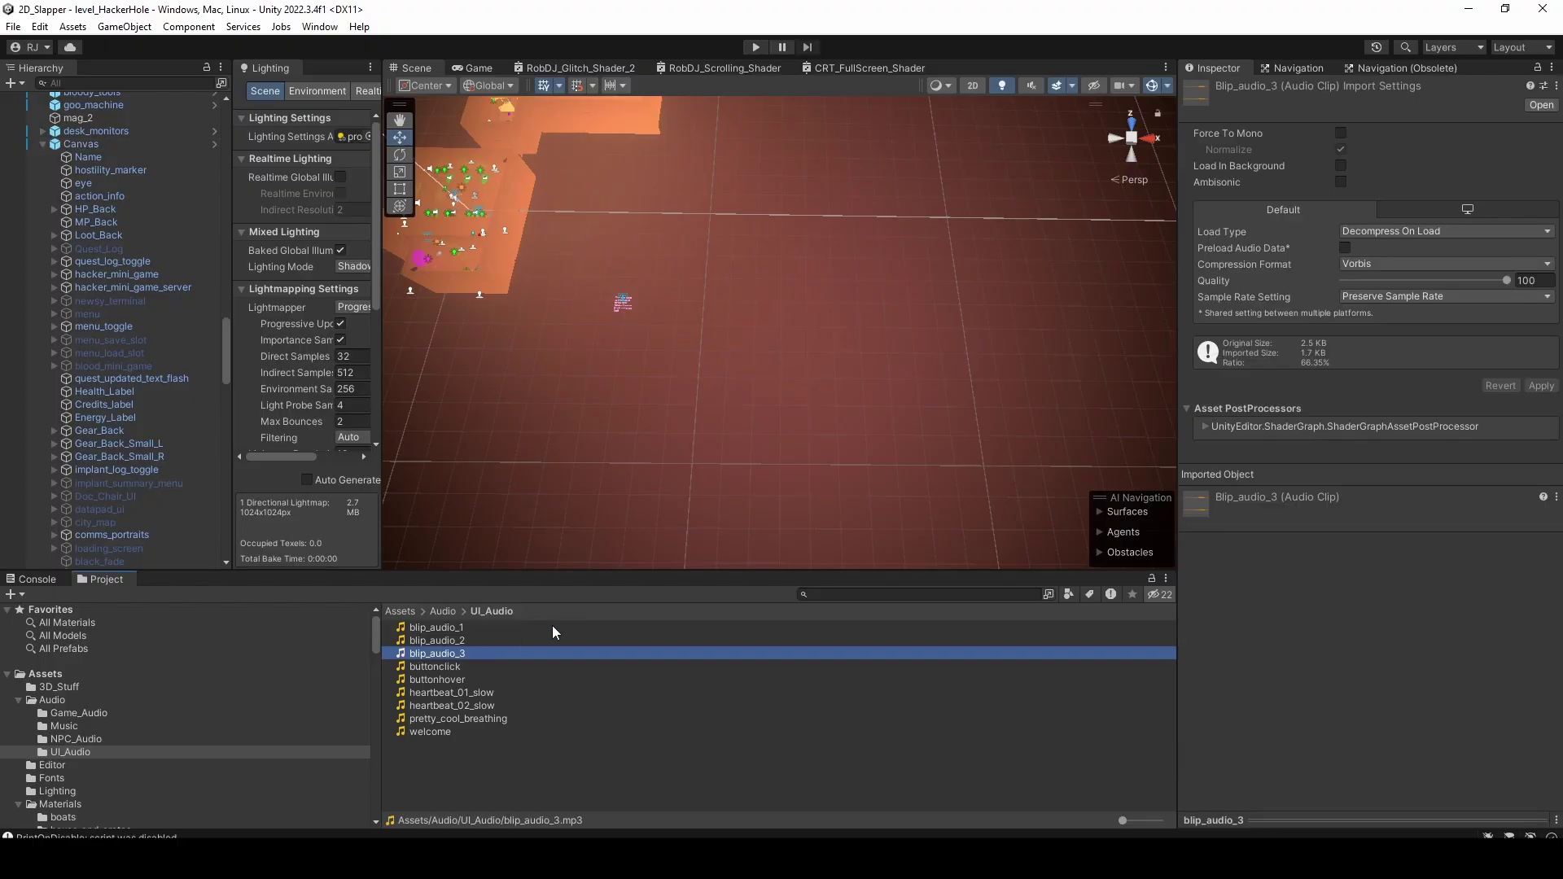
left_click(106, 143)
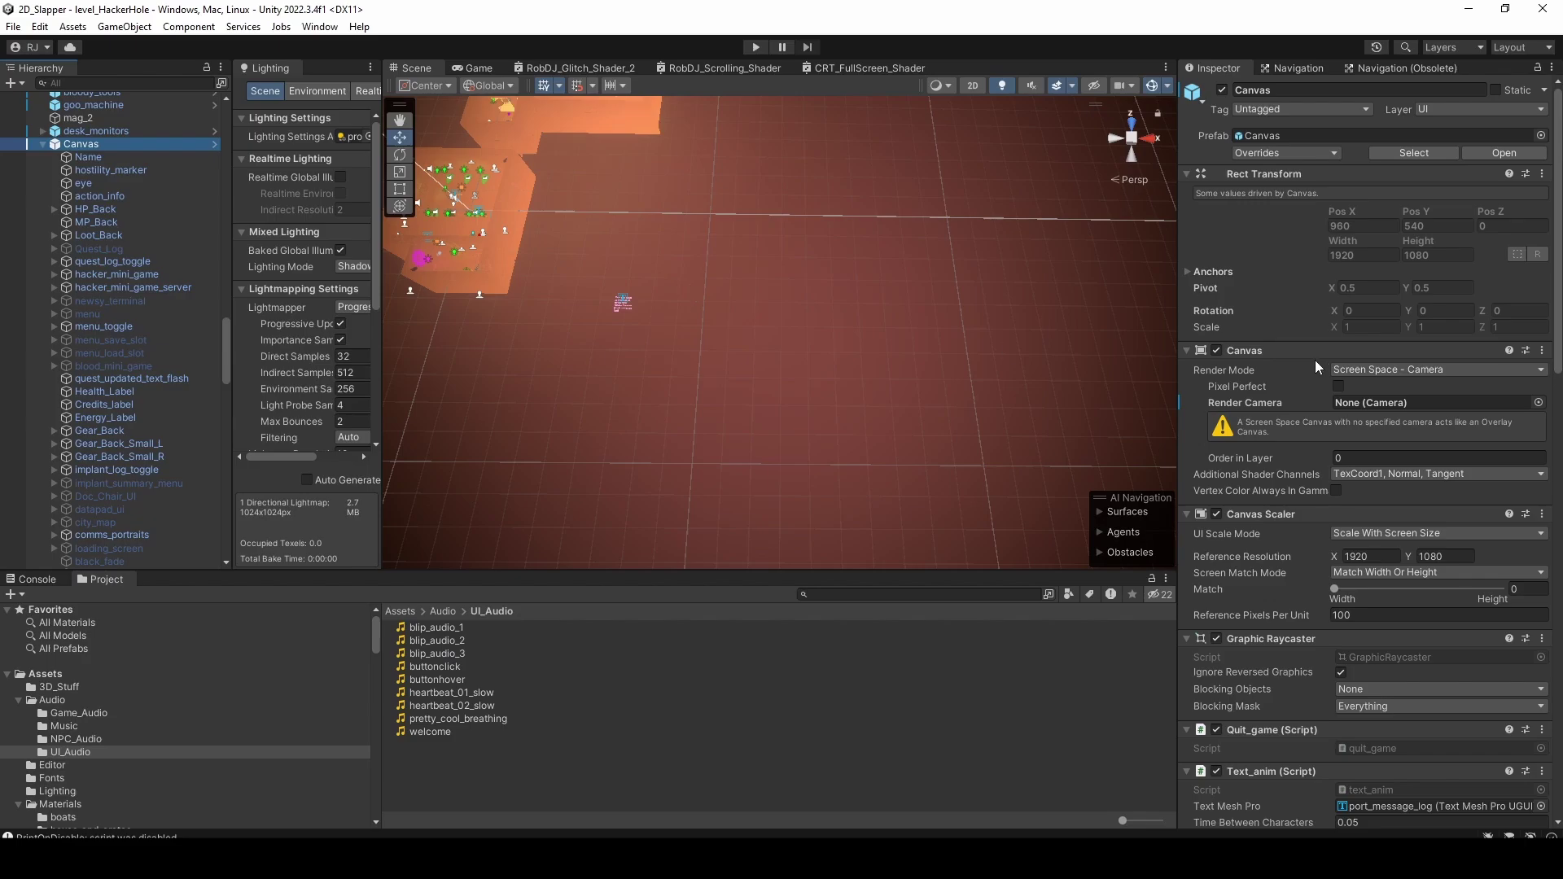
scroll(1316, 367, "down", 5)
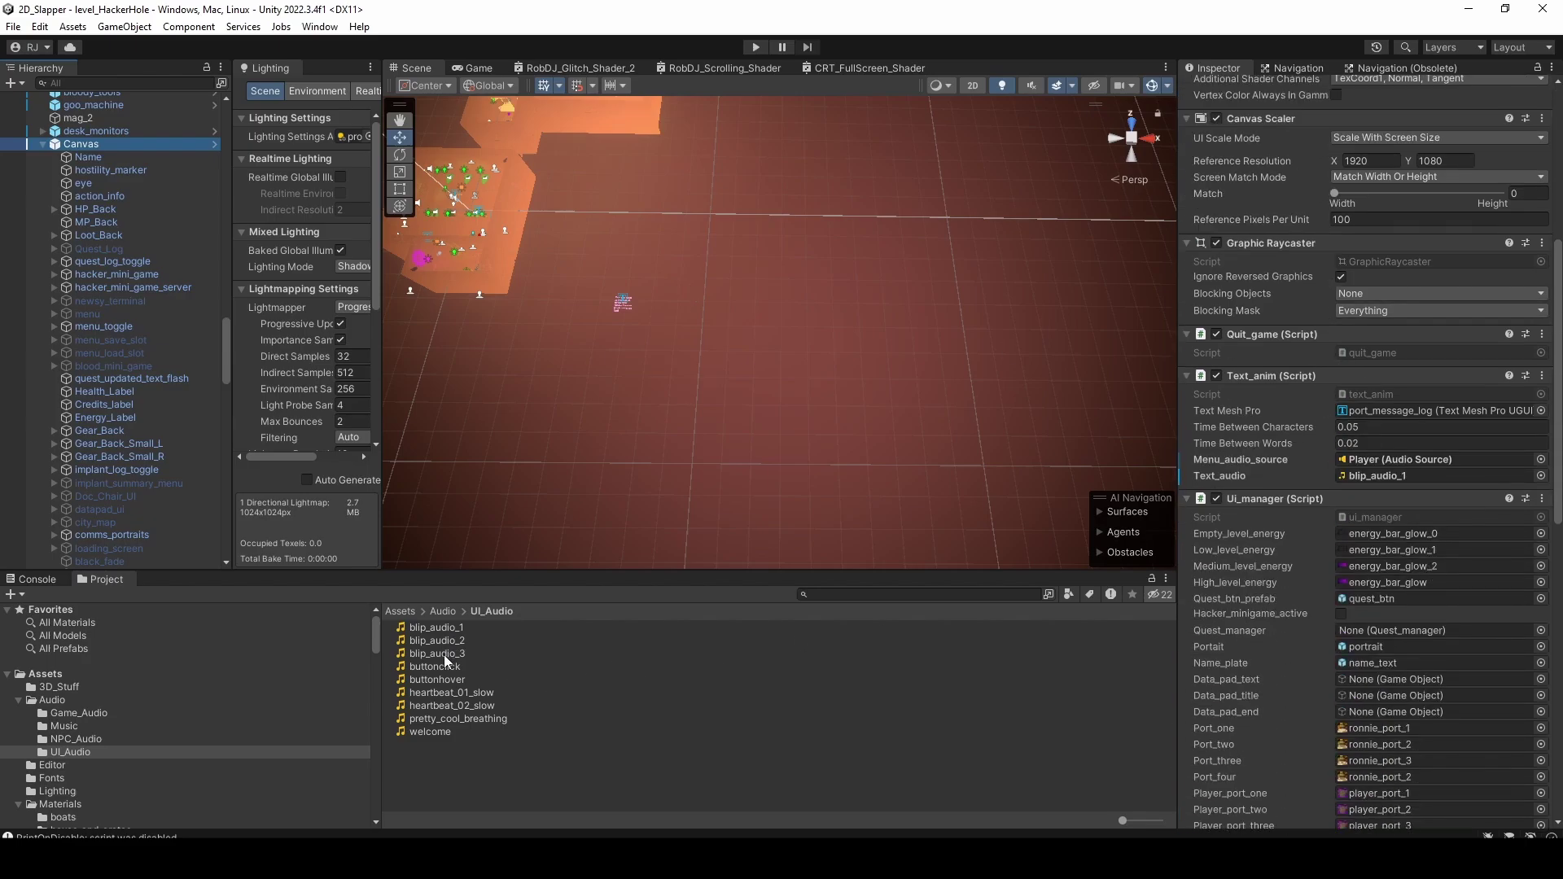
left_click_drag(441, 656, 1393, 486)
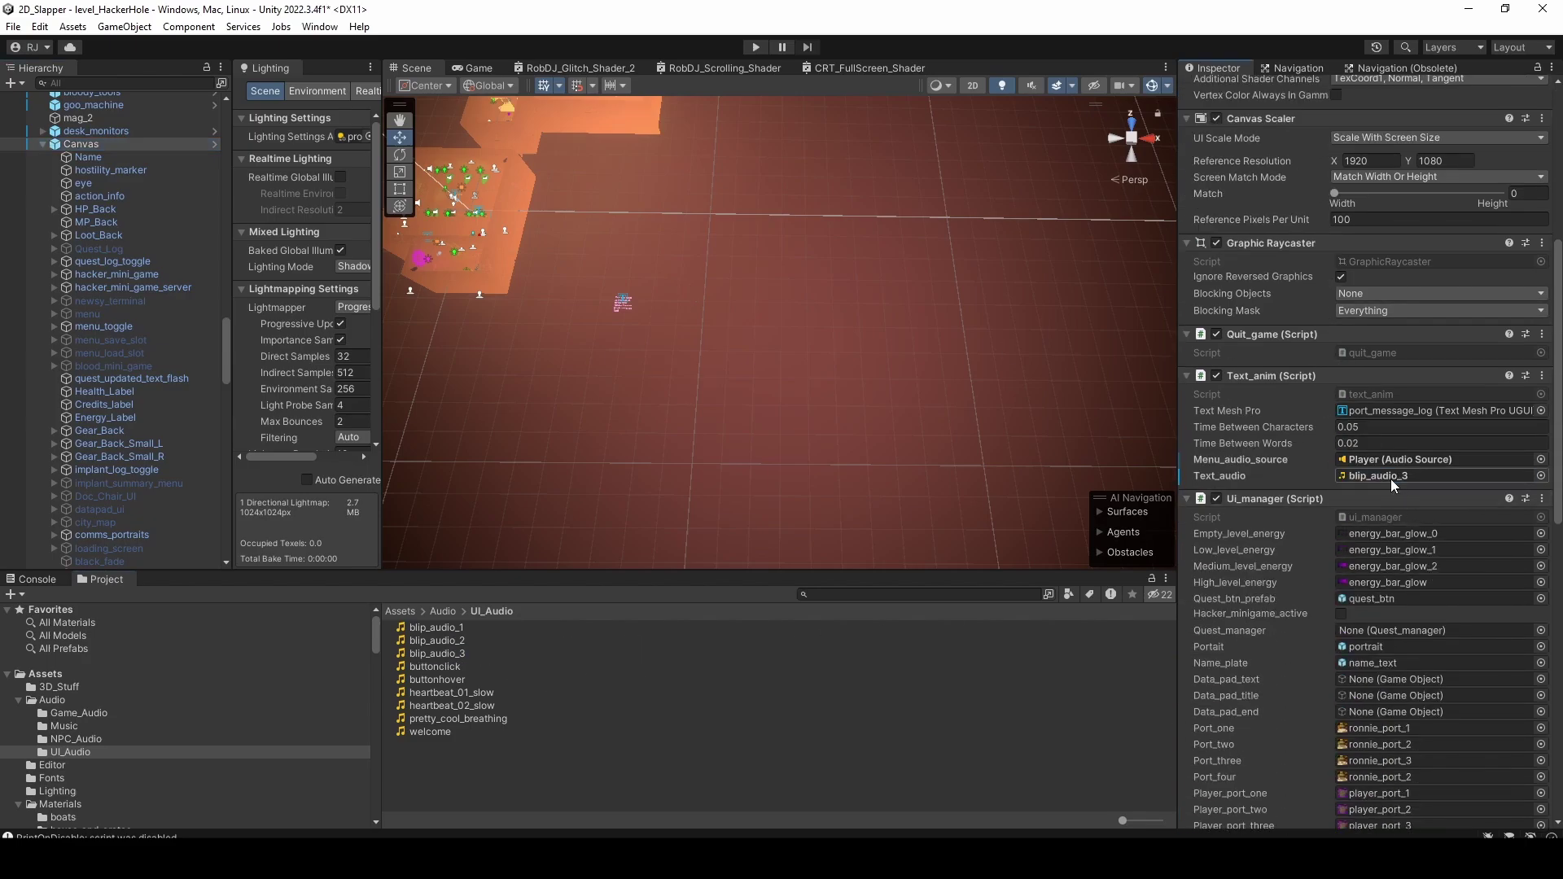
- Run the game to hear the new dialogue text sound and examine the Canvas object's script settings during play
left_click(754, 49)
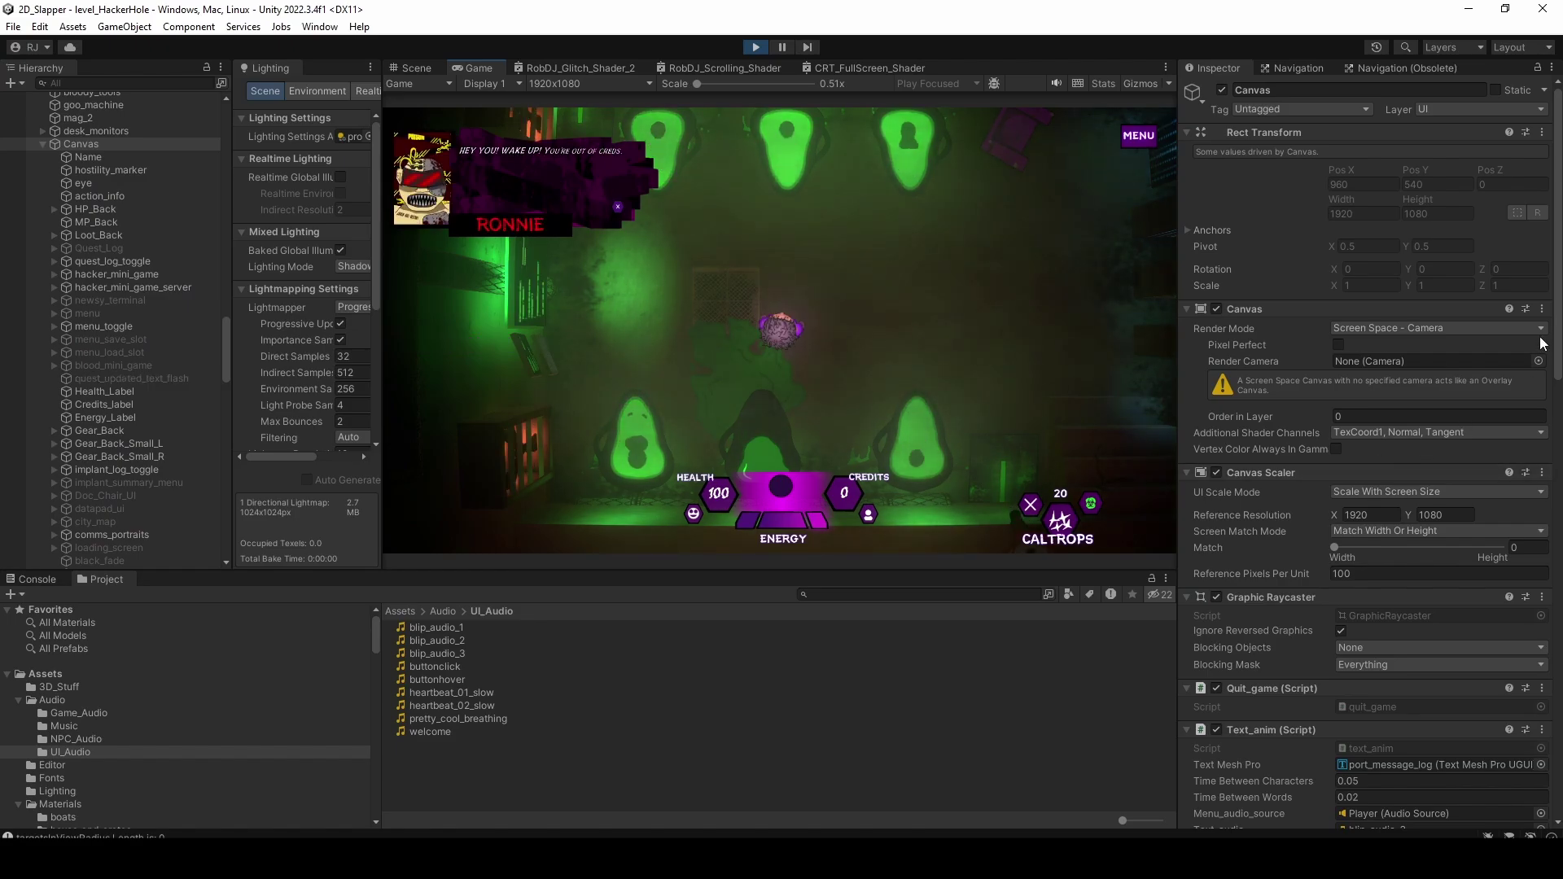
scroll(1420, 452, "down", 10)
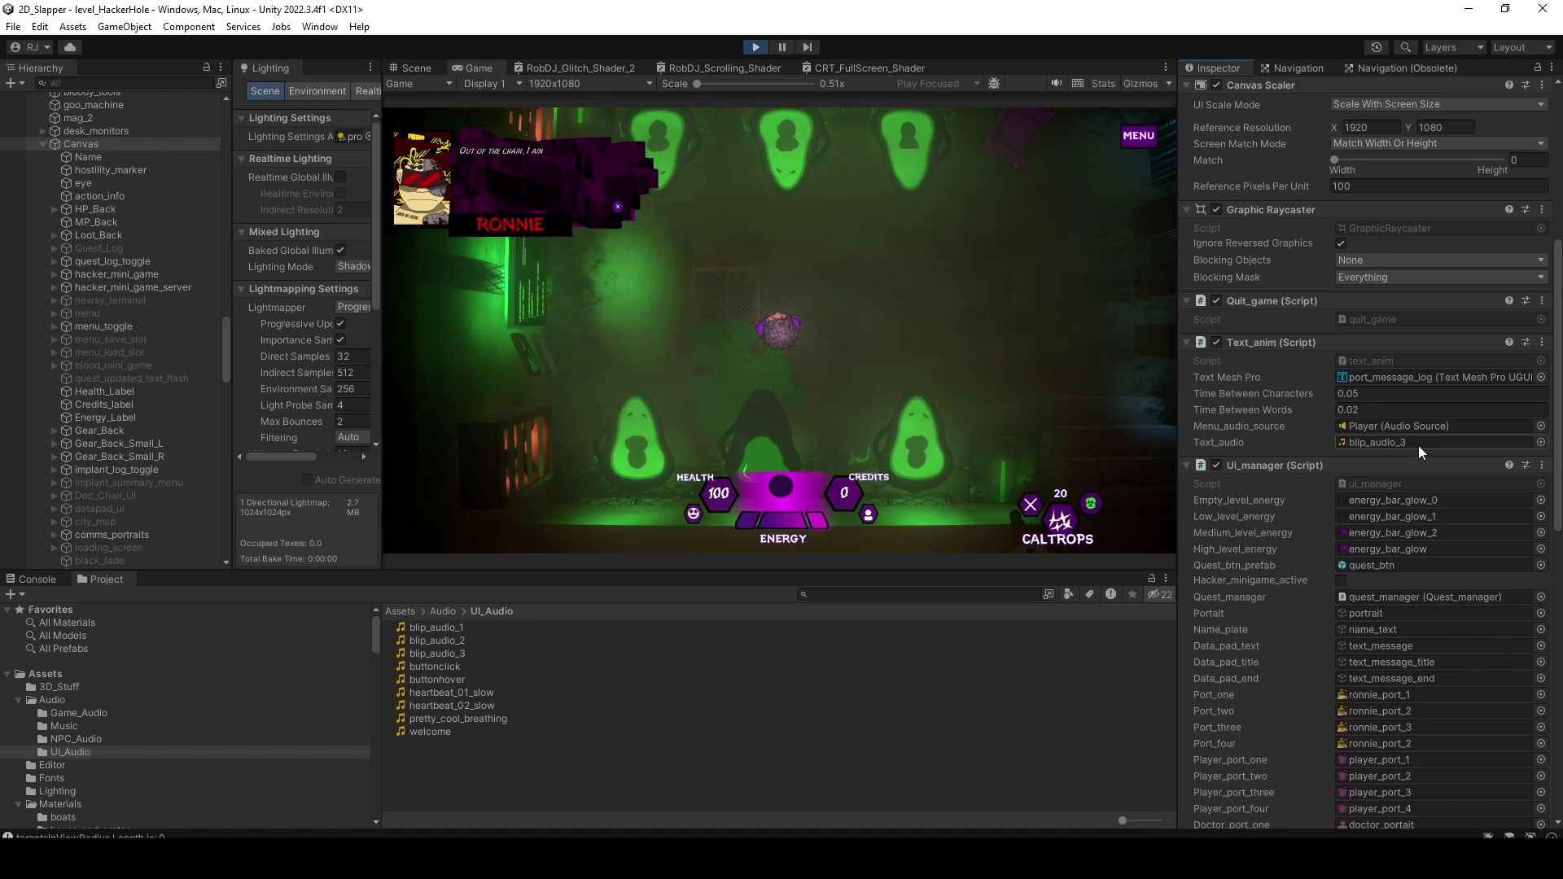
scroll(1435, 429, "down", 10)
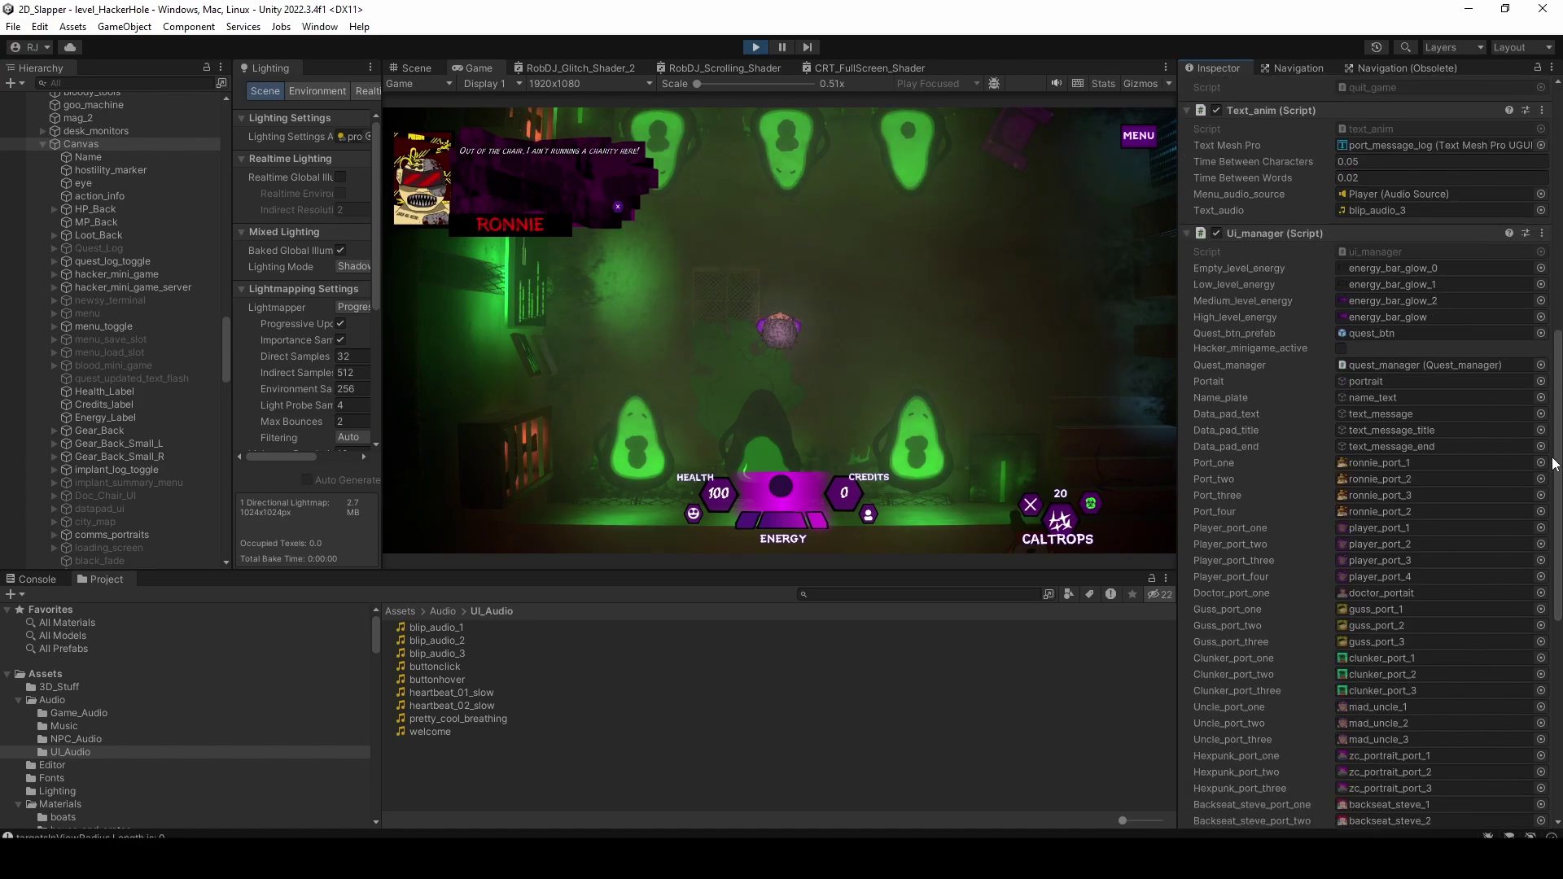
scroll(1556, 255, "up", 15)
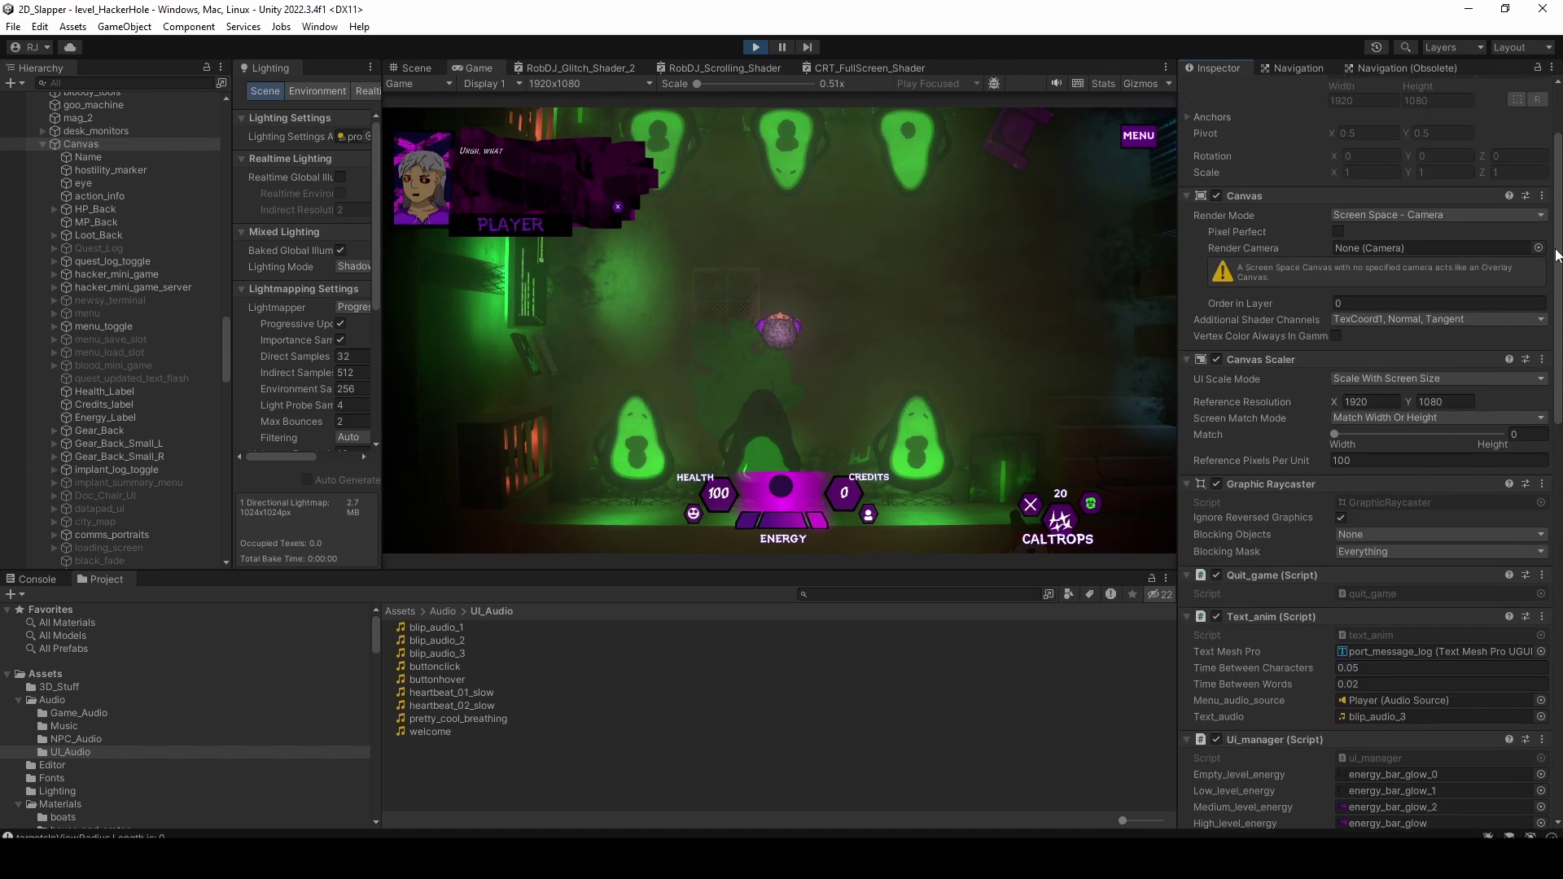
- Advance through the character dialogue in the running game to hear the blip text sound, and stop play mode
left_click(113, 85)
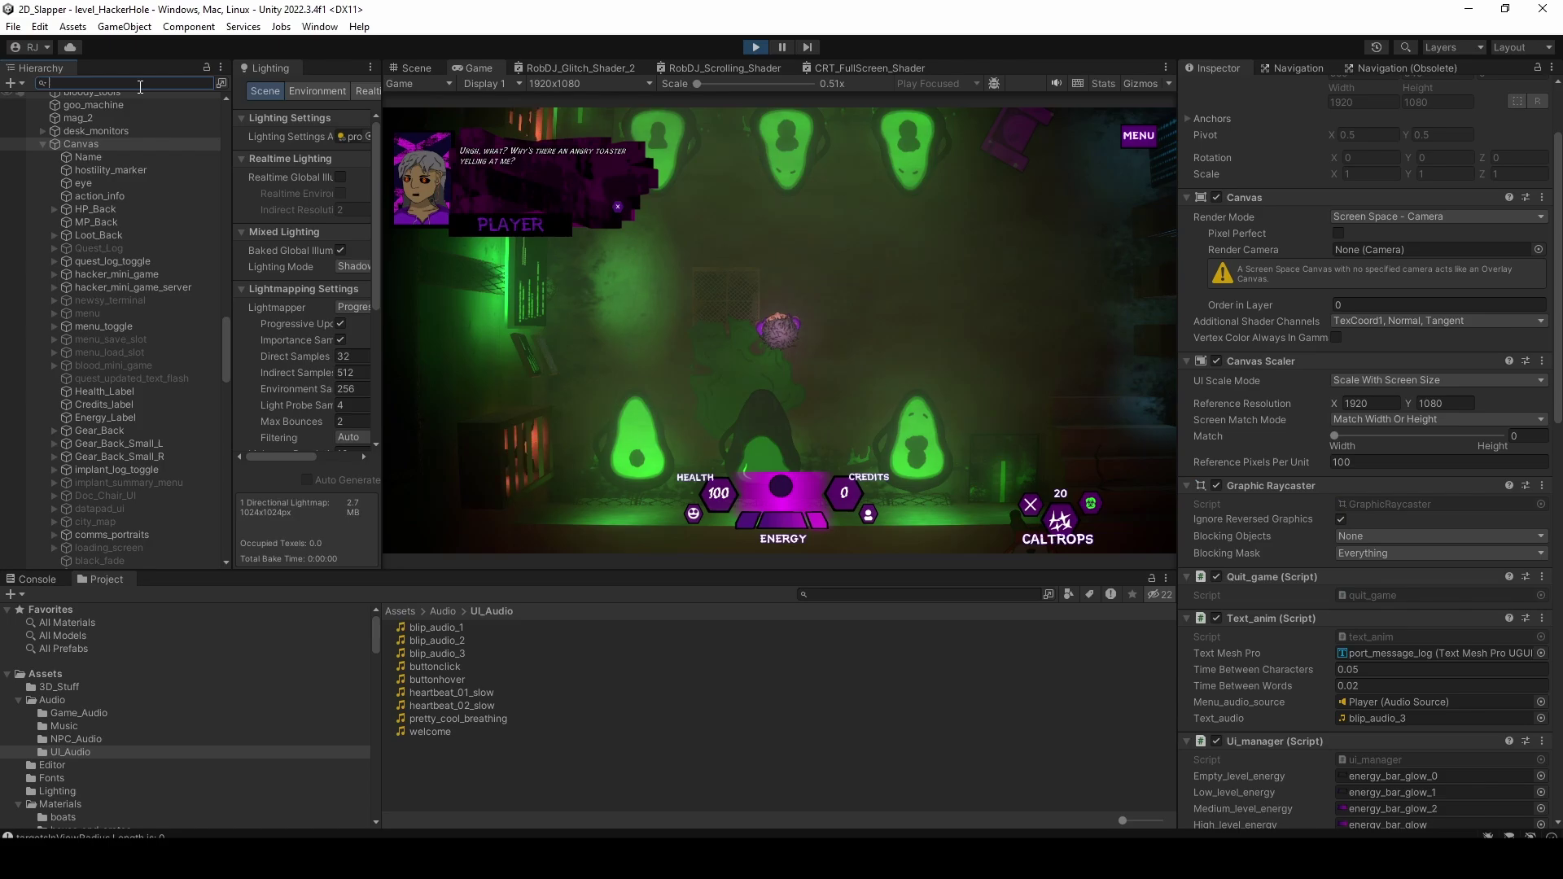
left_click(574, 199)
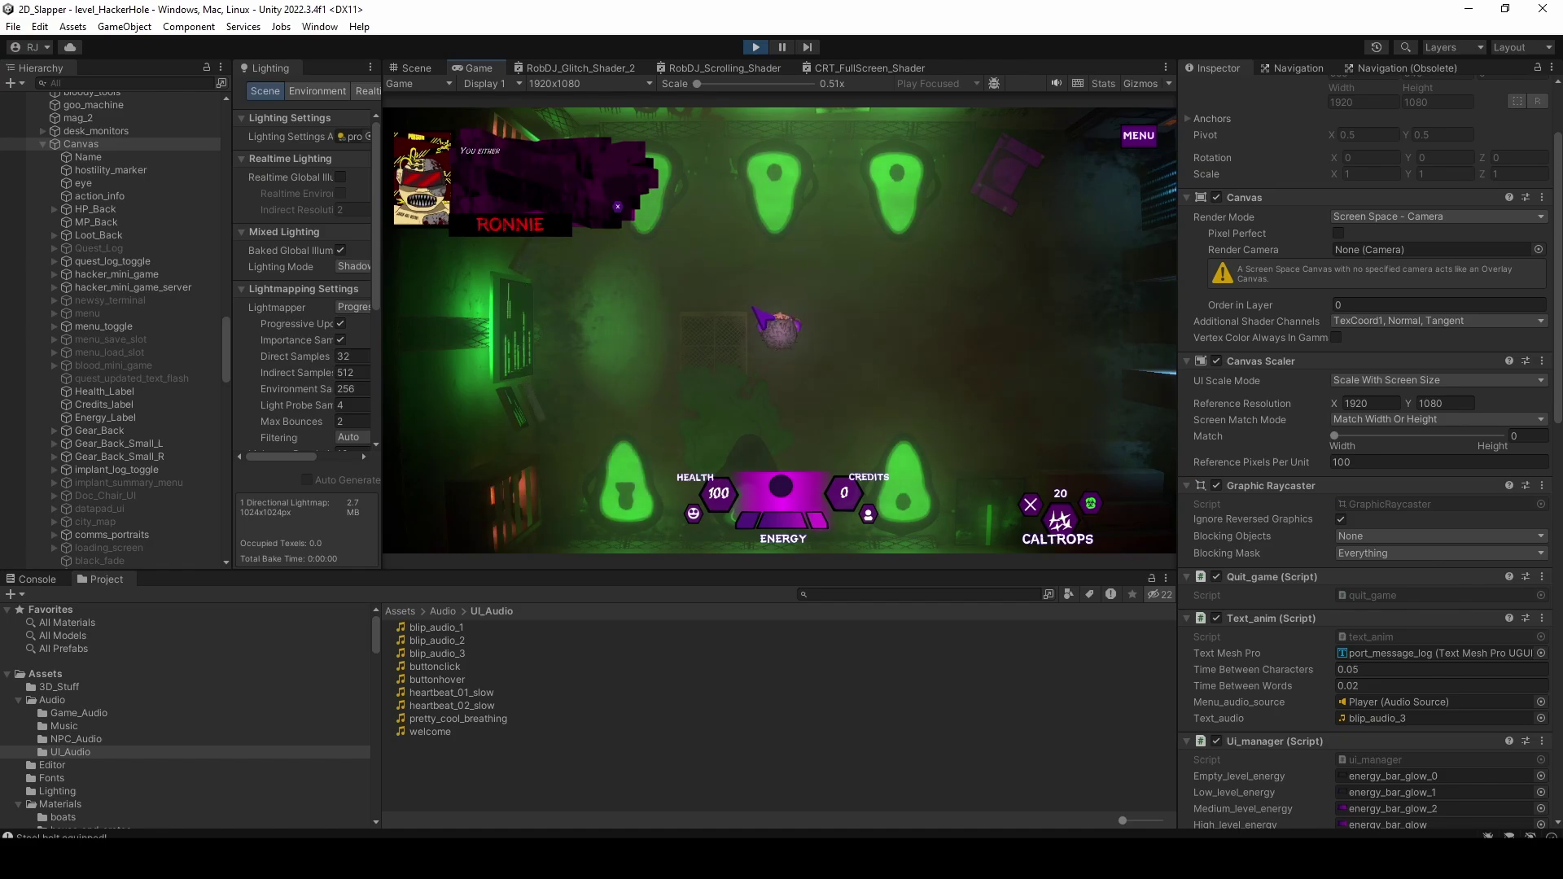
left_click(724, 385)
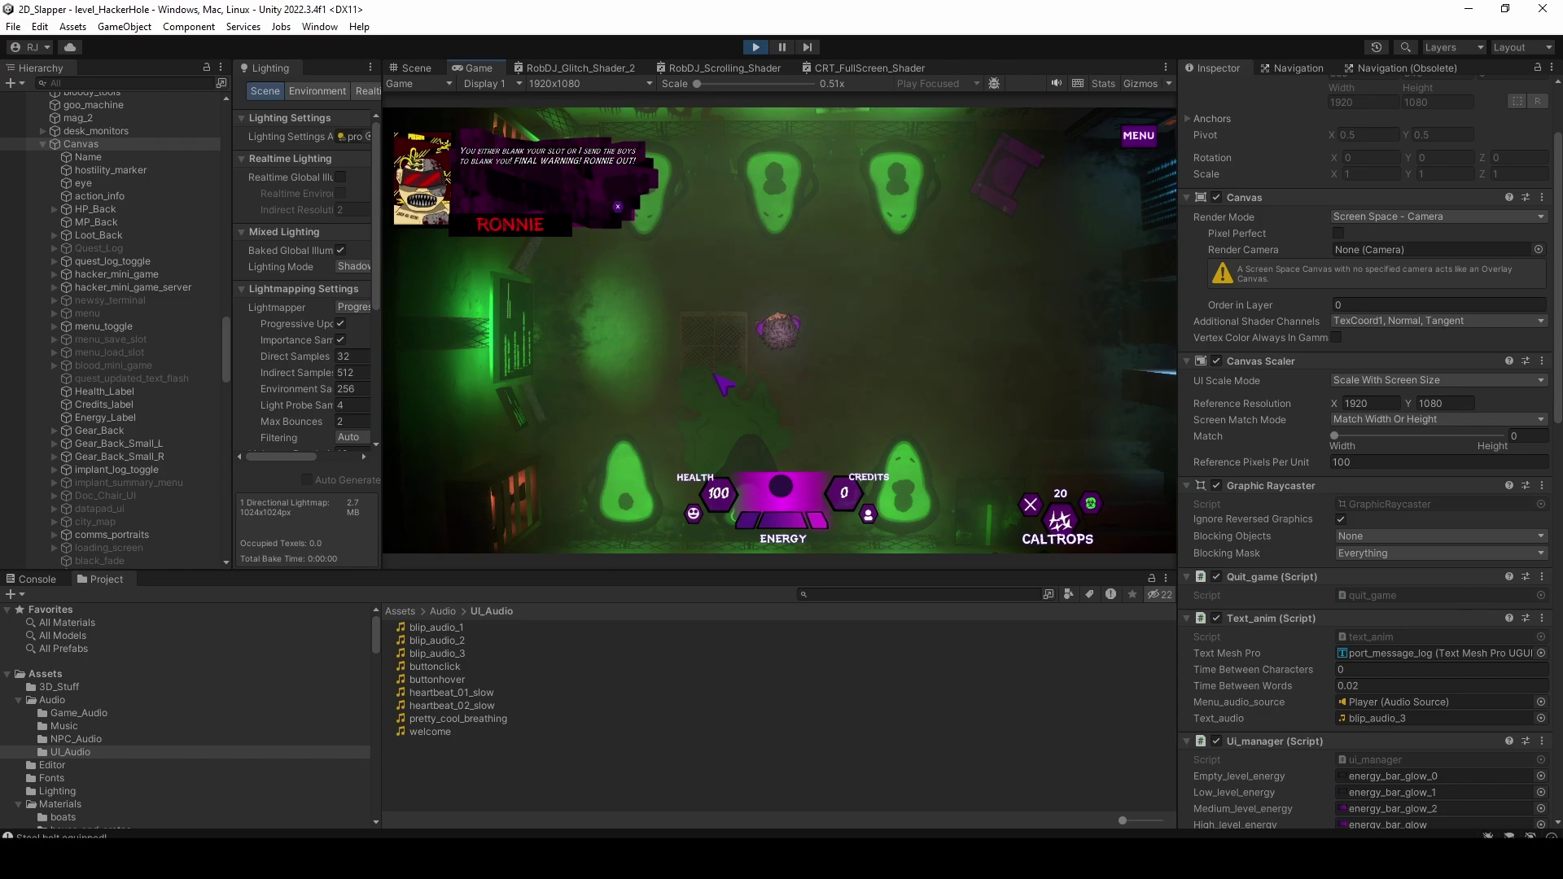
left_click(755, 47)
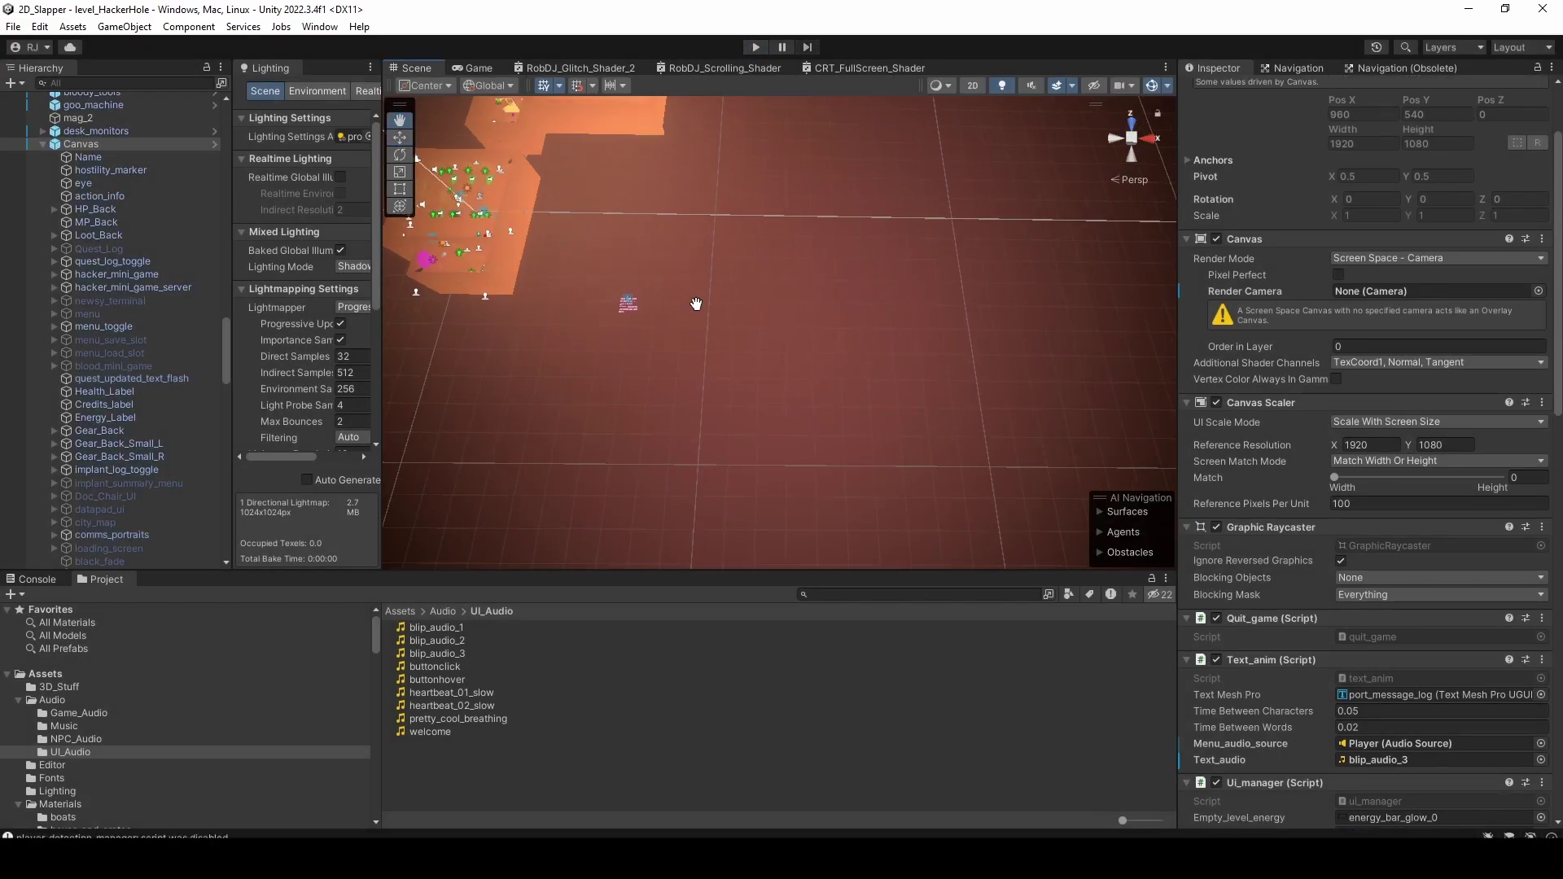
left_click_drag(696, 303, 772, 373)
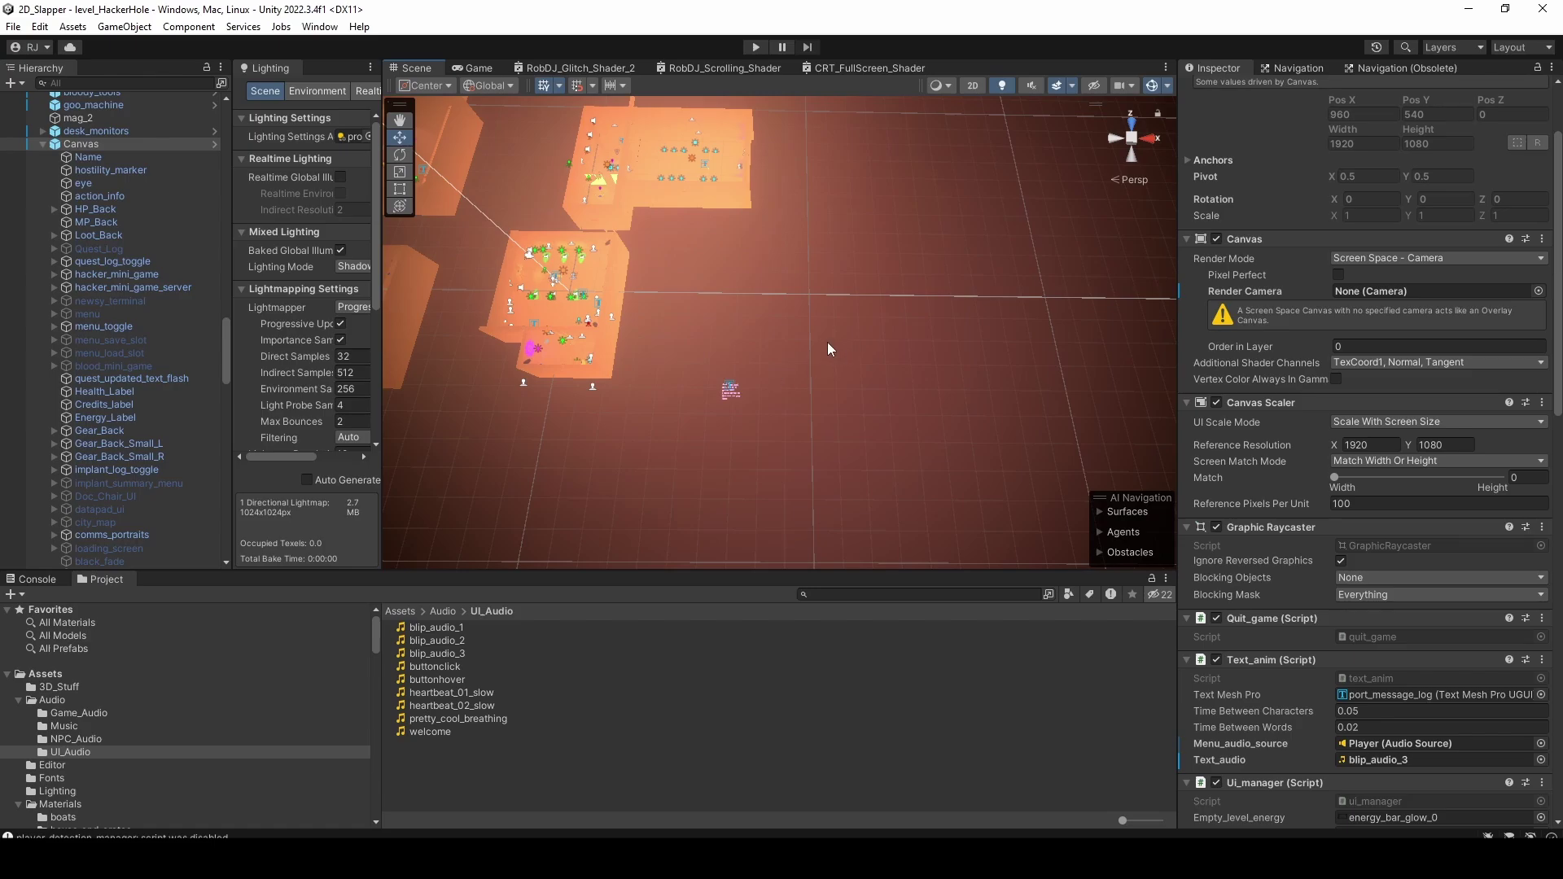
left_click_drag(821, 335, 870, 364)
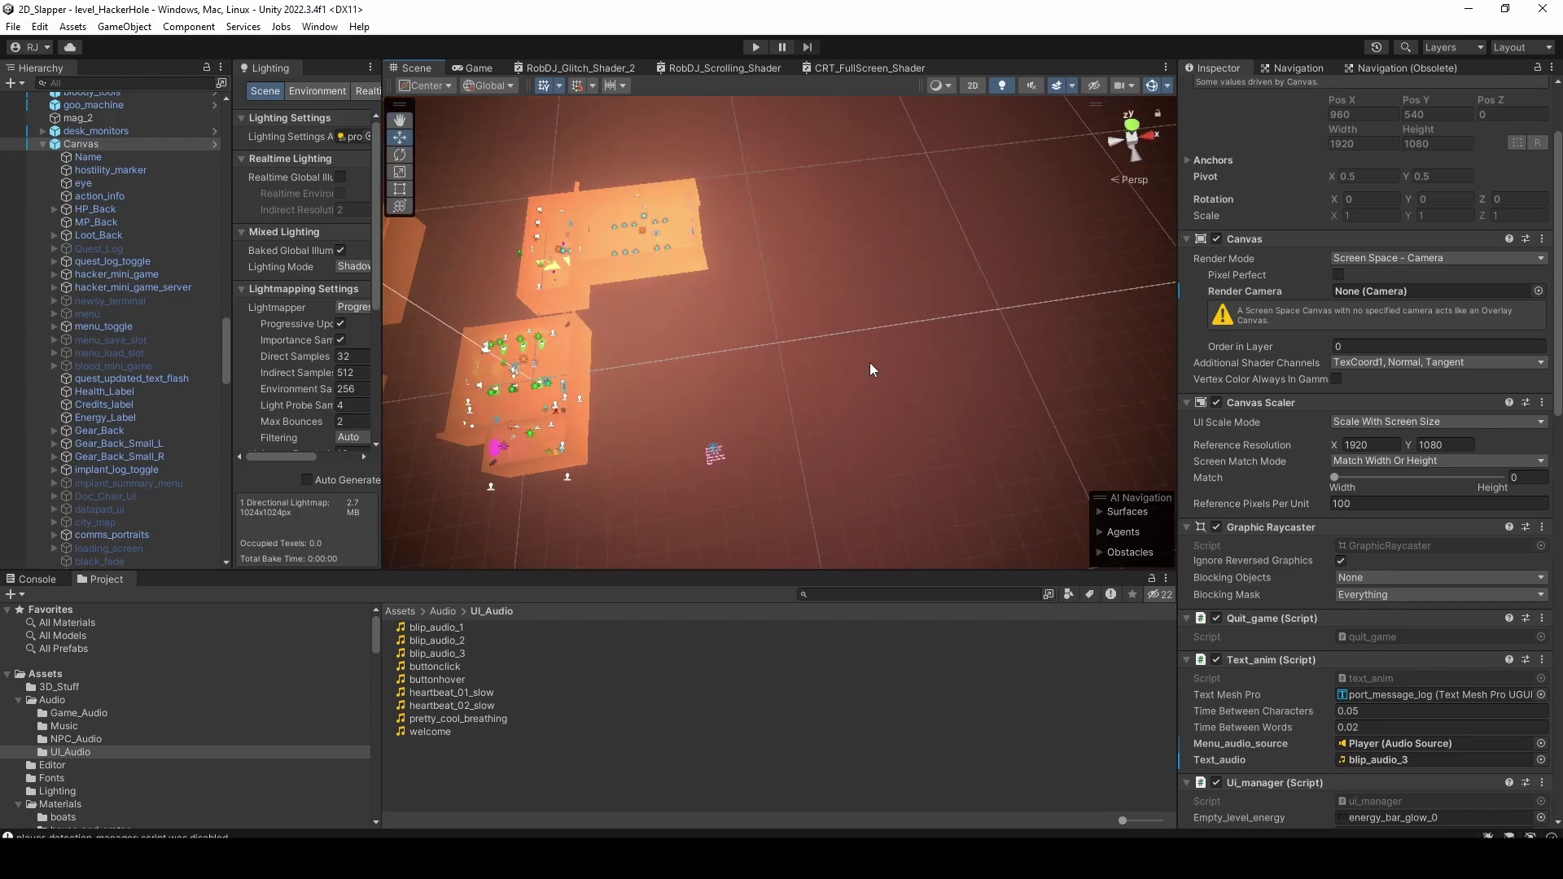